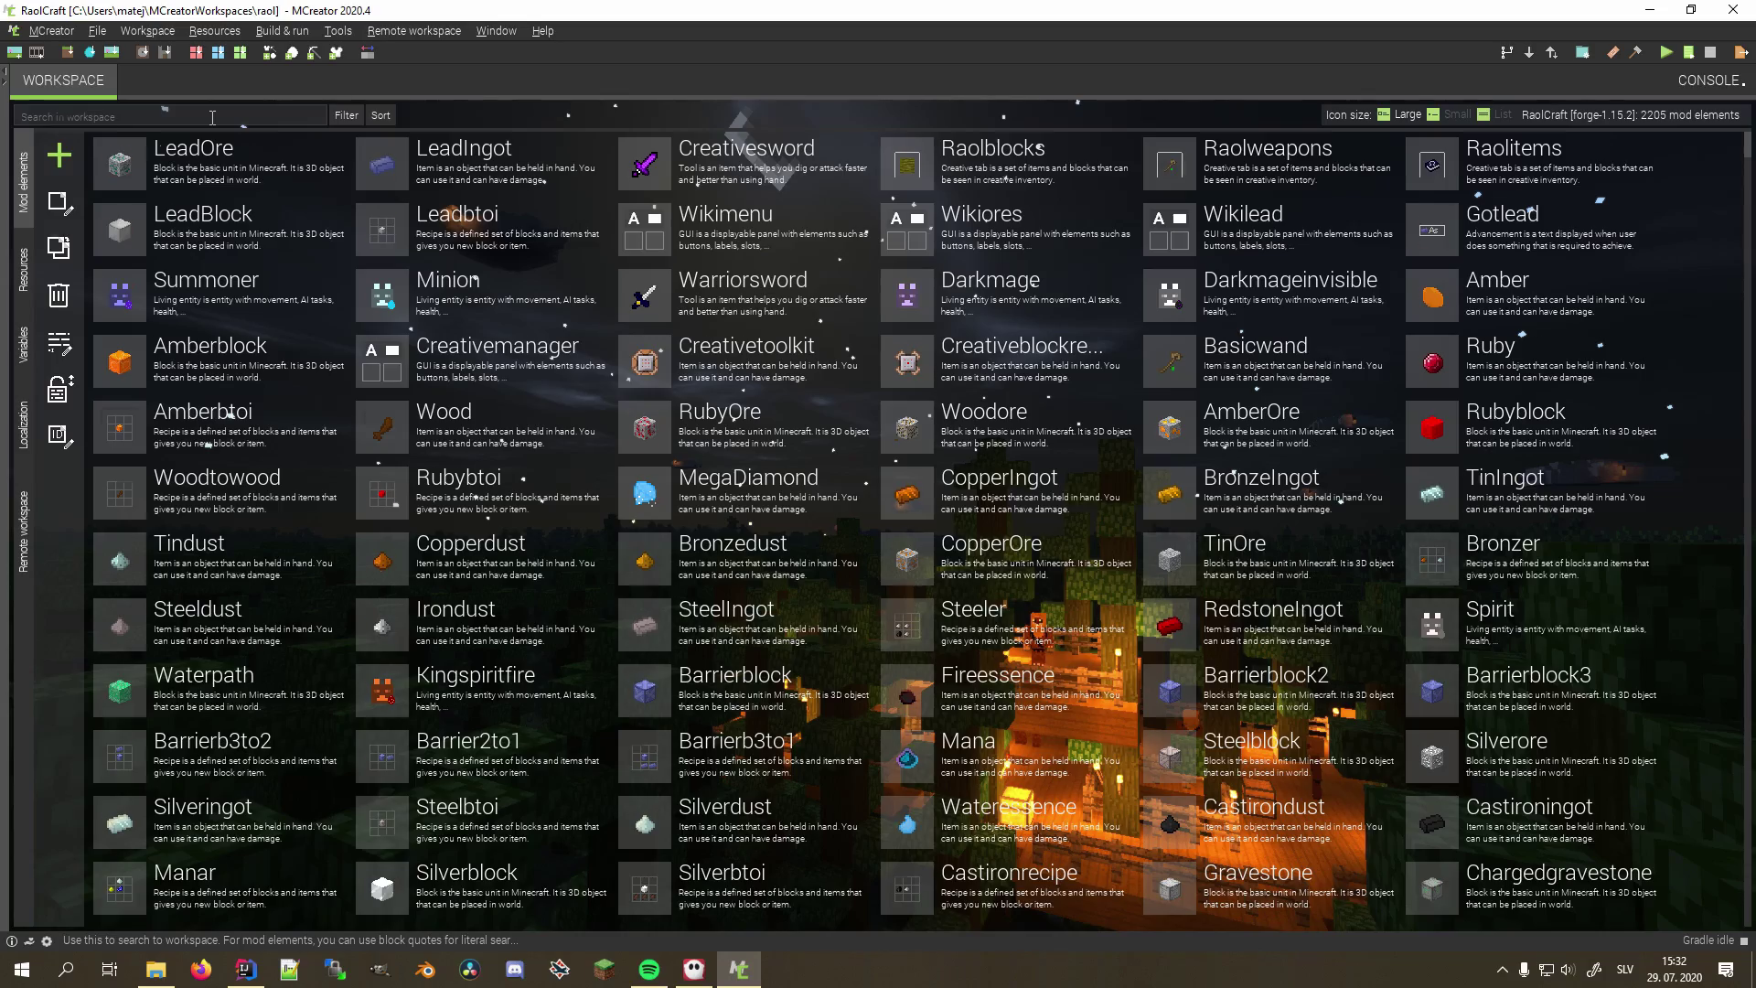
pyautogui.write('f:livingenti')
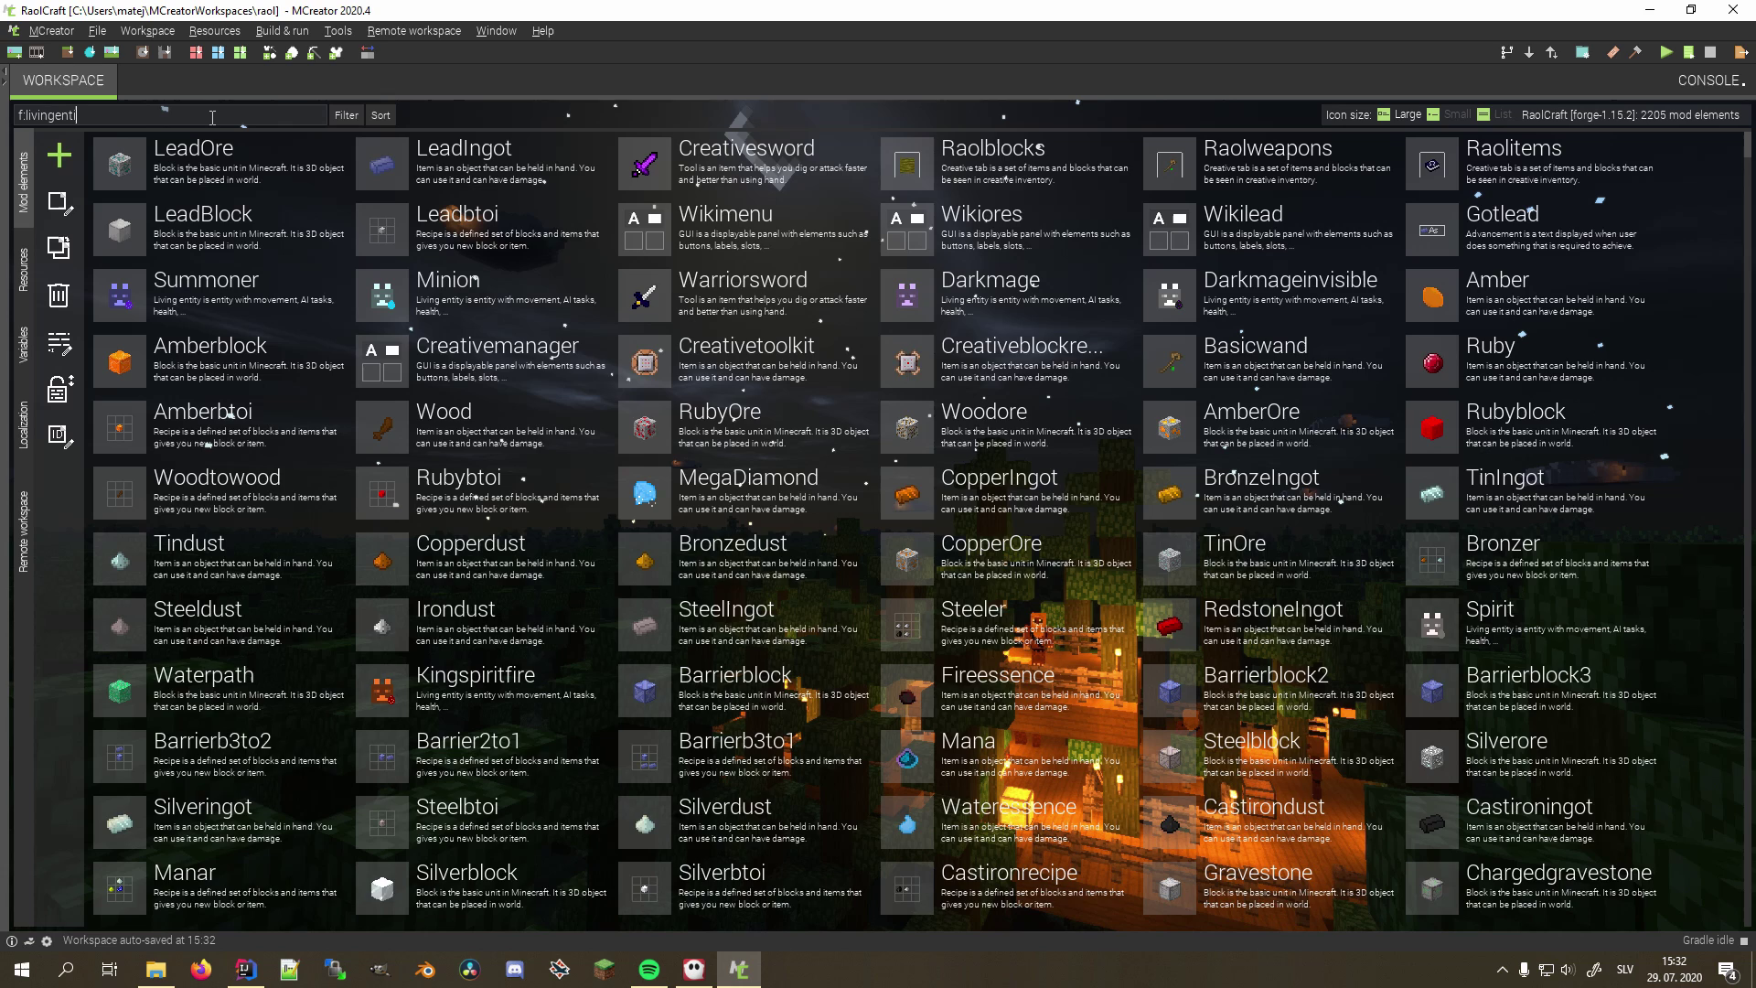
pyautogui.write('ty f:bi')
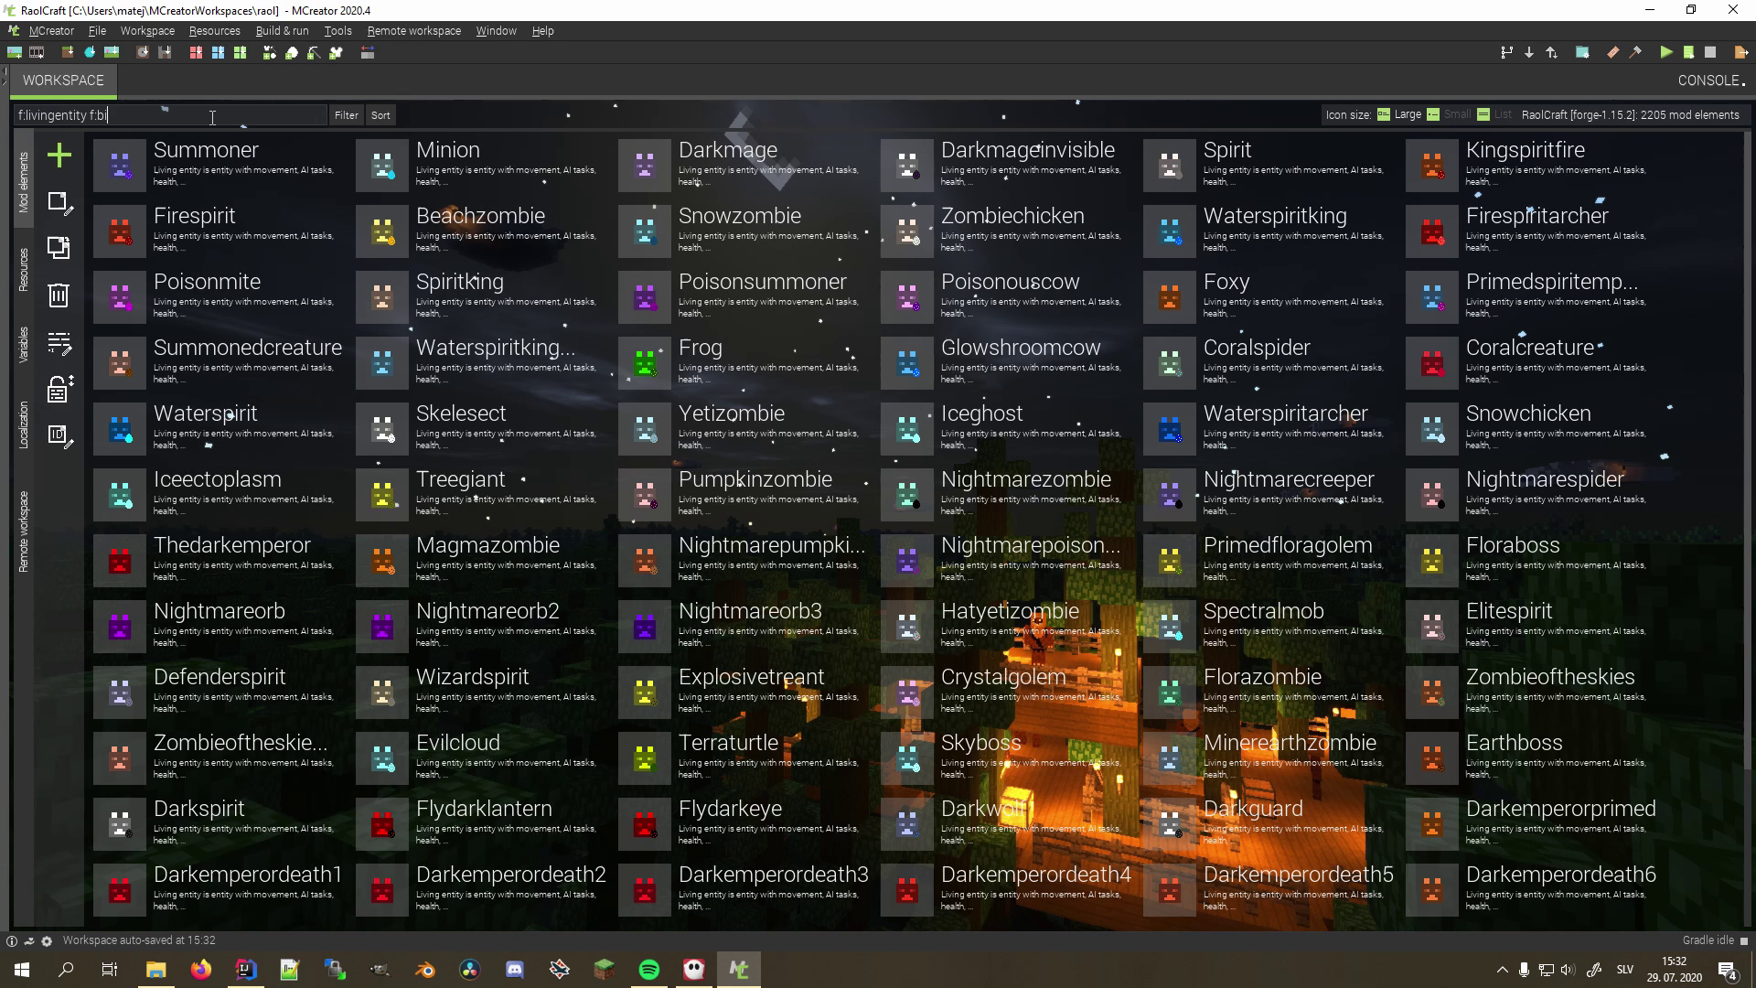
pyautogui.write('ome')
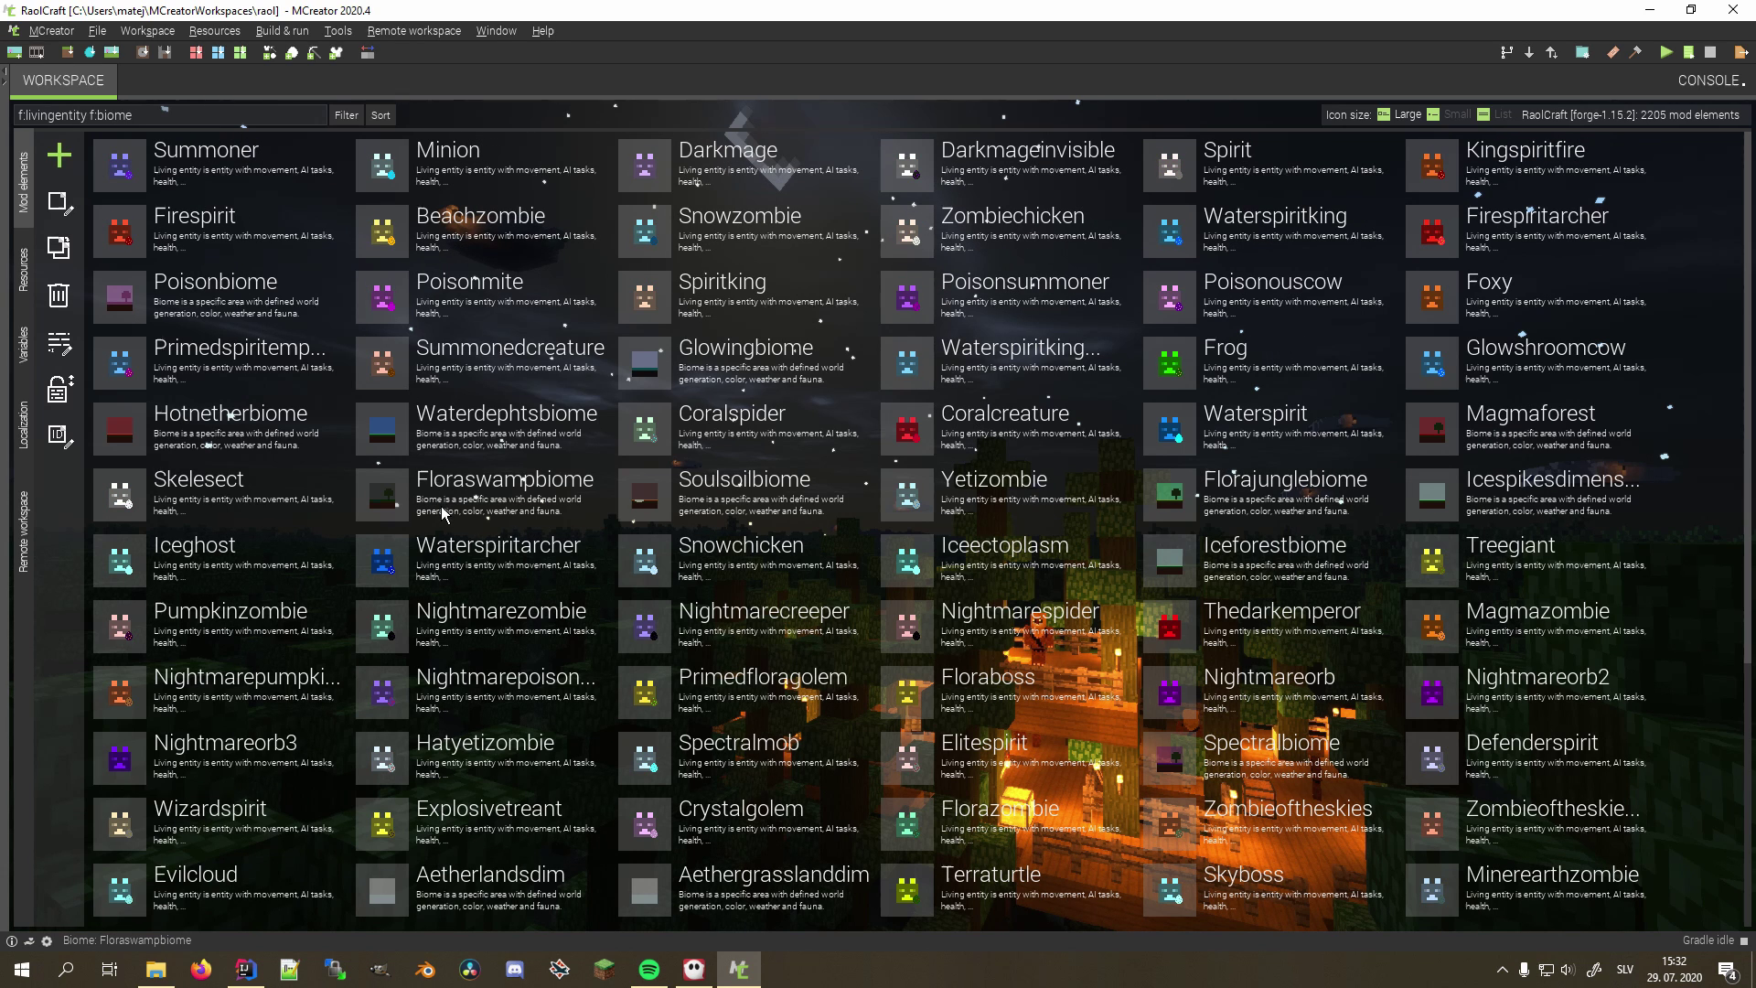
# Step: Shrink the element icons with Ctrl+minus and show the filtered living entities and biomes as a detailed list
pyautogui.hotkey('ctrl', '-')
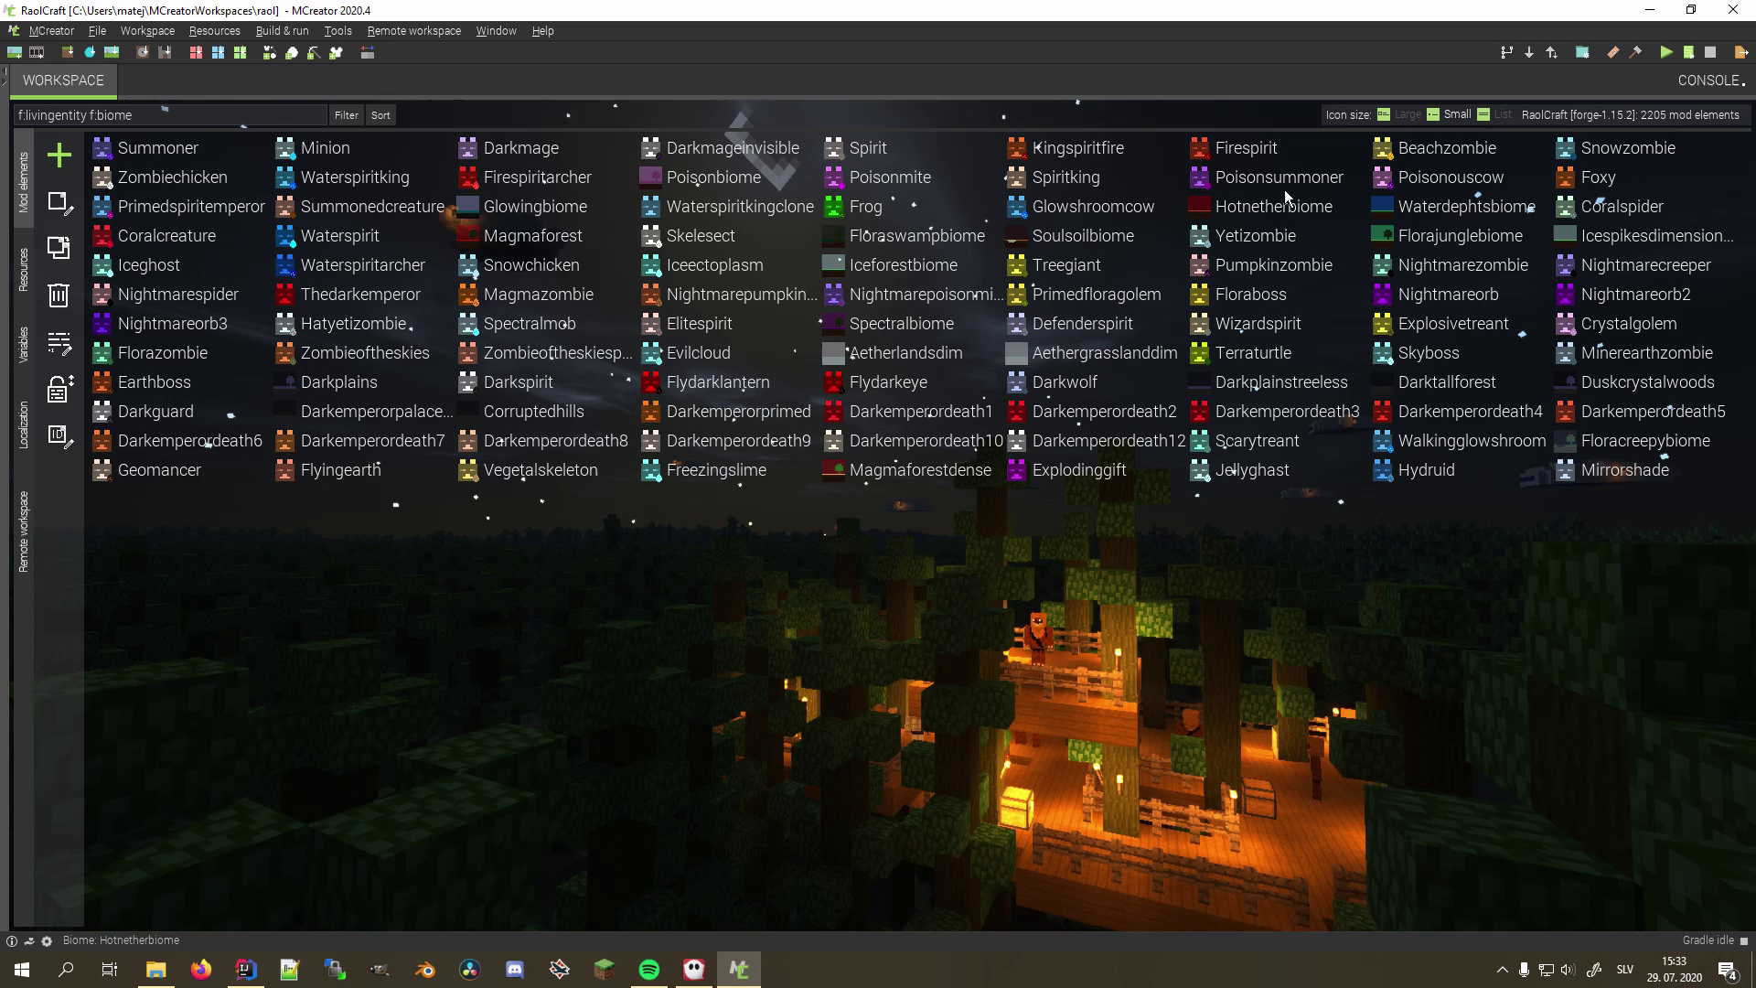
pyautogui.click(1485, 117)
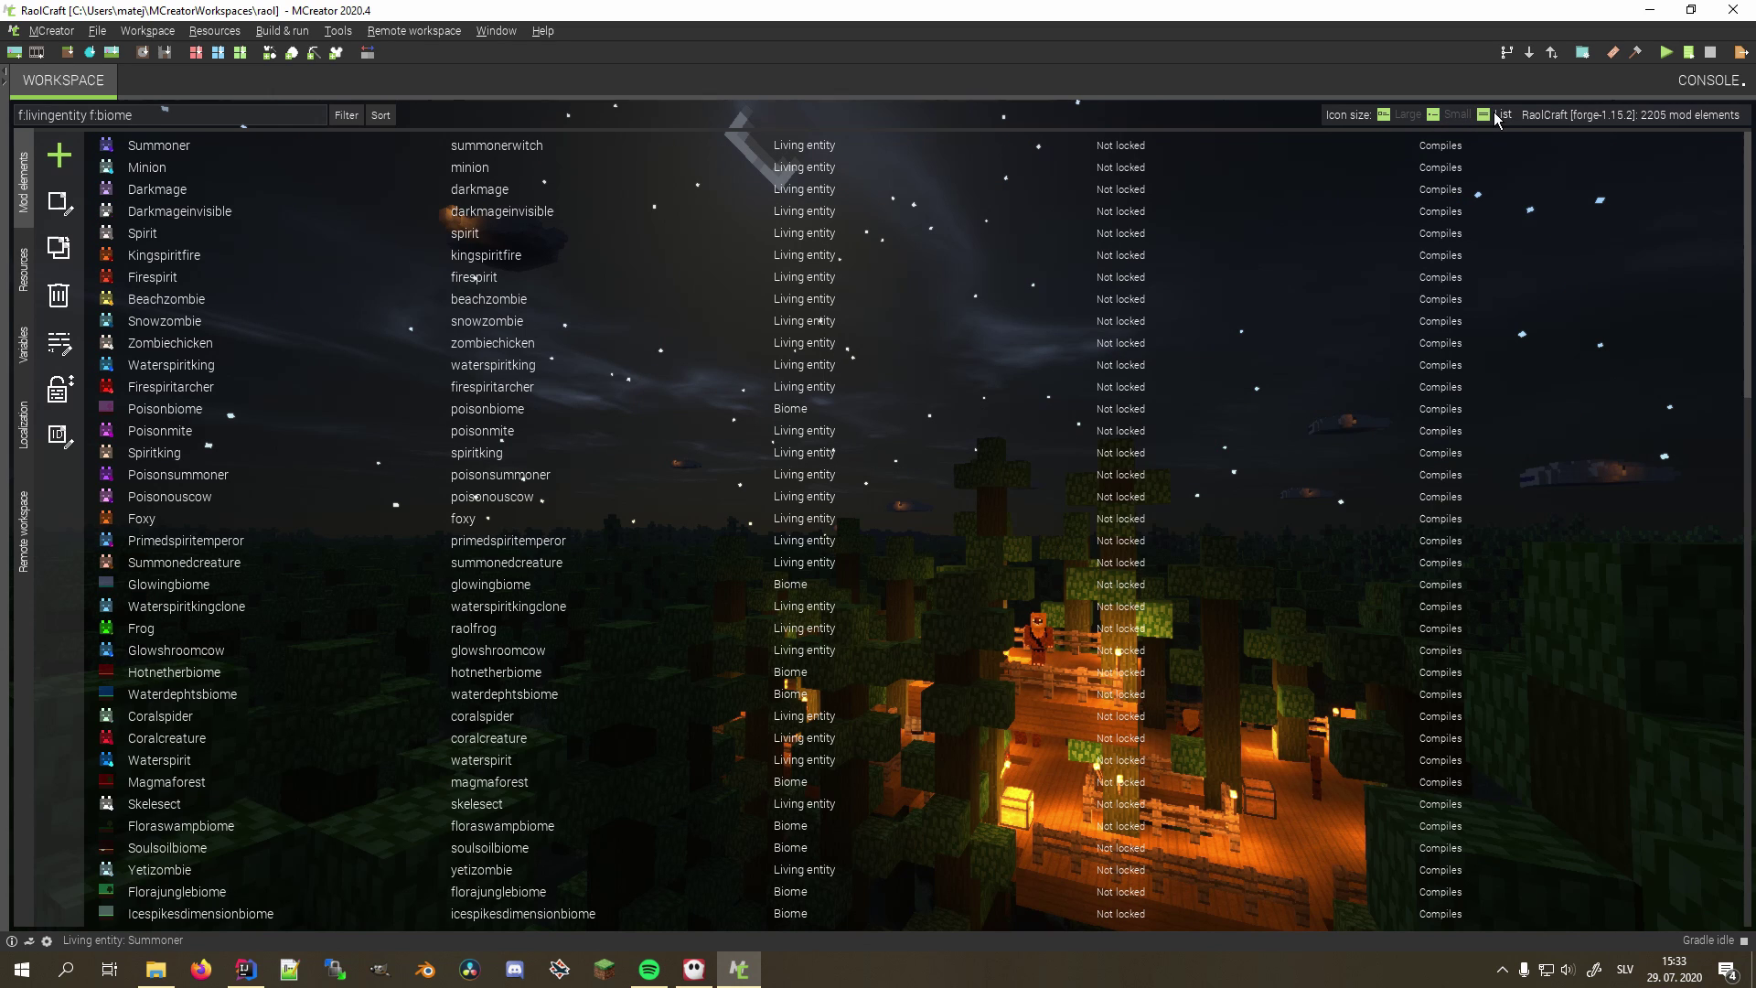
pyautogui.scroll(-5, 1358, 367)
pyautogui.scroll(-5, 824, 550)
# Step: Open Florajunglebiome and review its entity spawns: Enderman, Treegiant and Florazombie
pyautogui.doubleClick(824, 577)
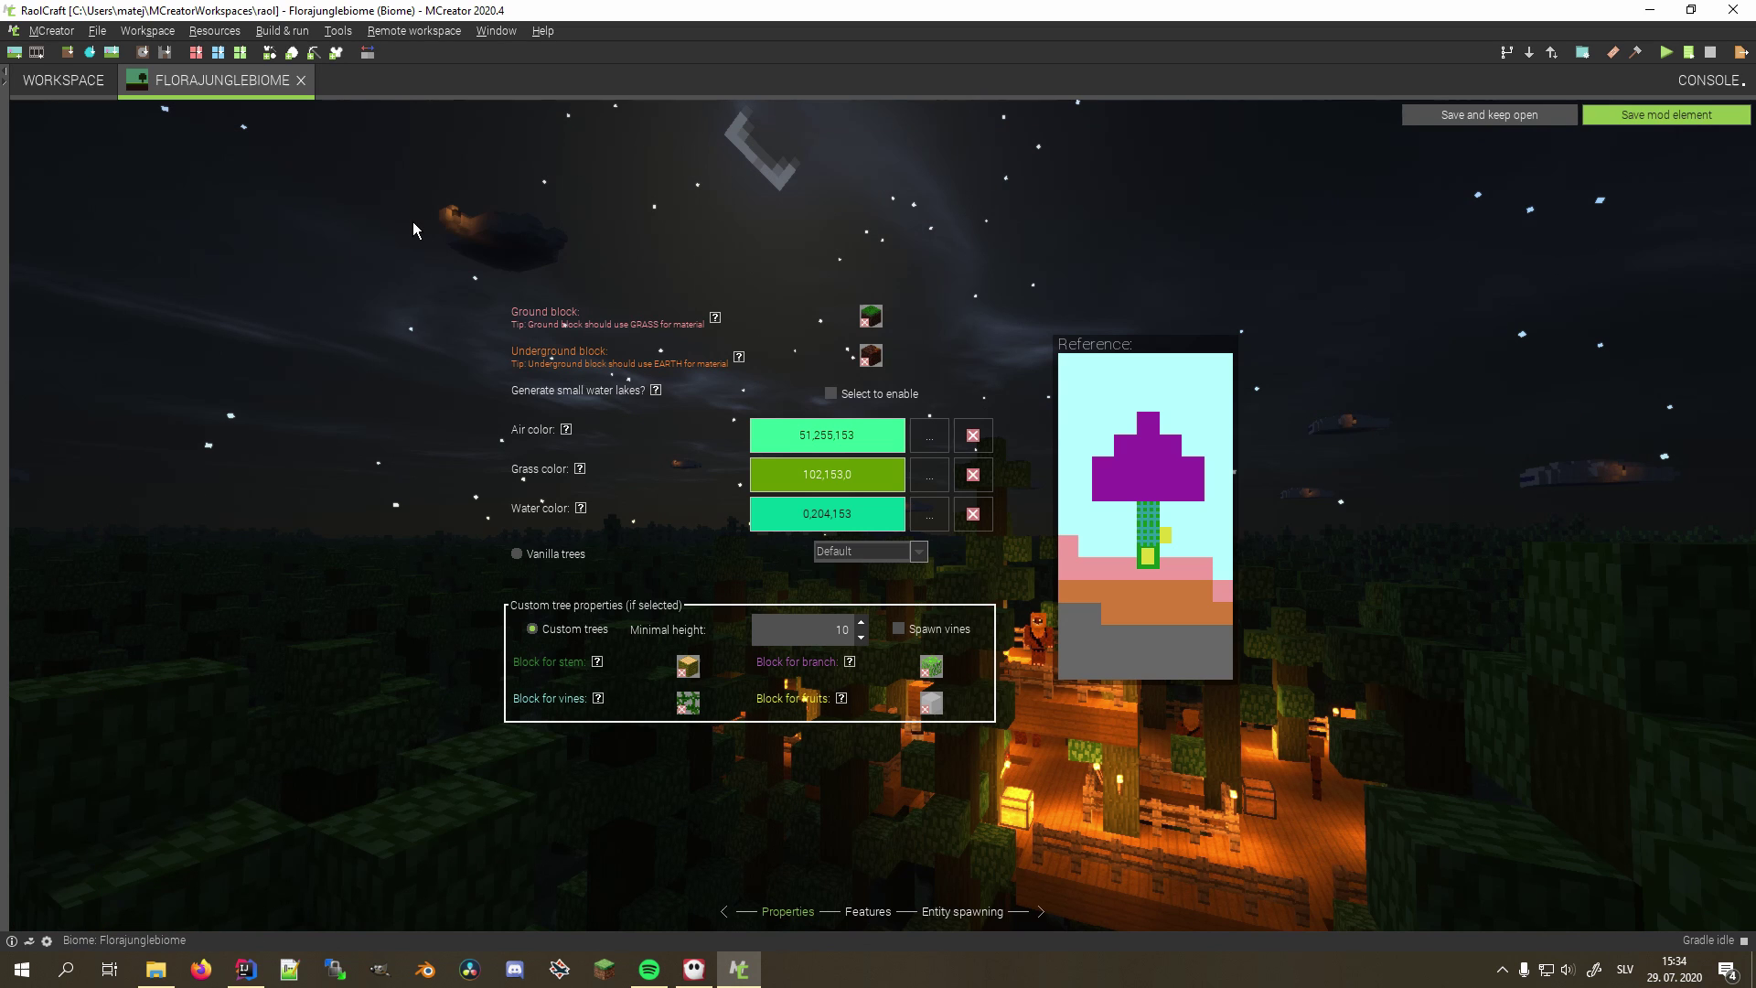
pyautogui.click(939, 911)
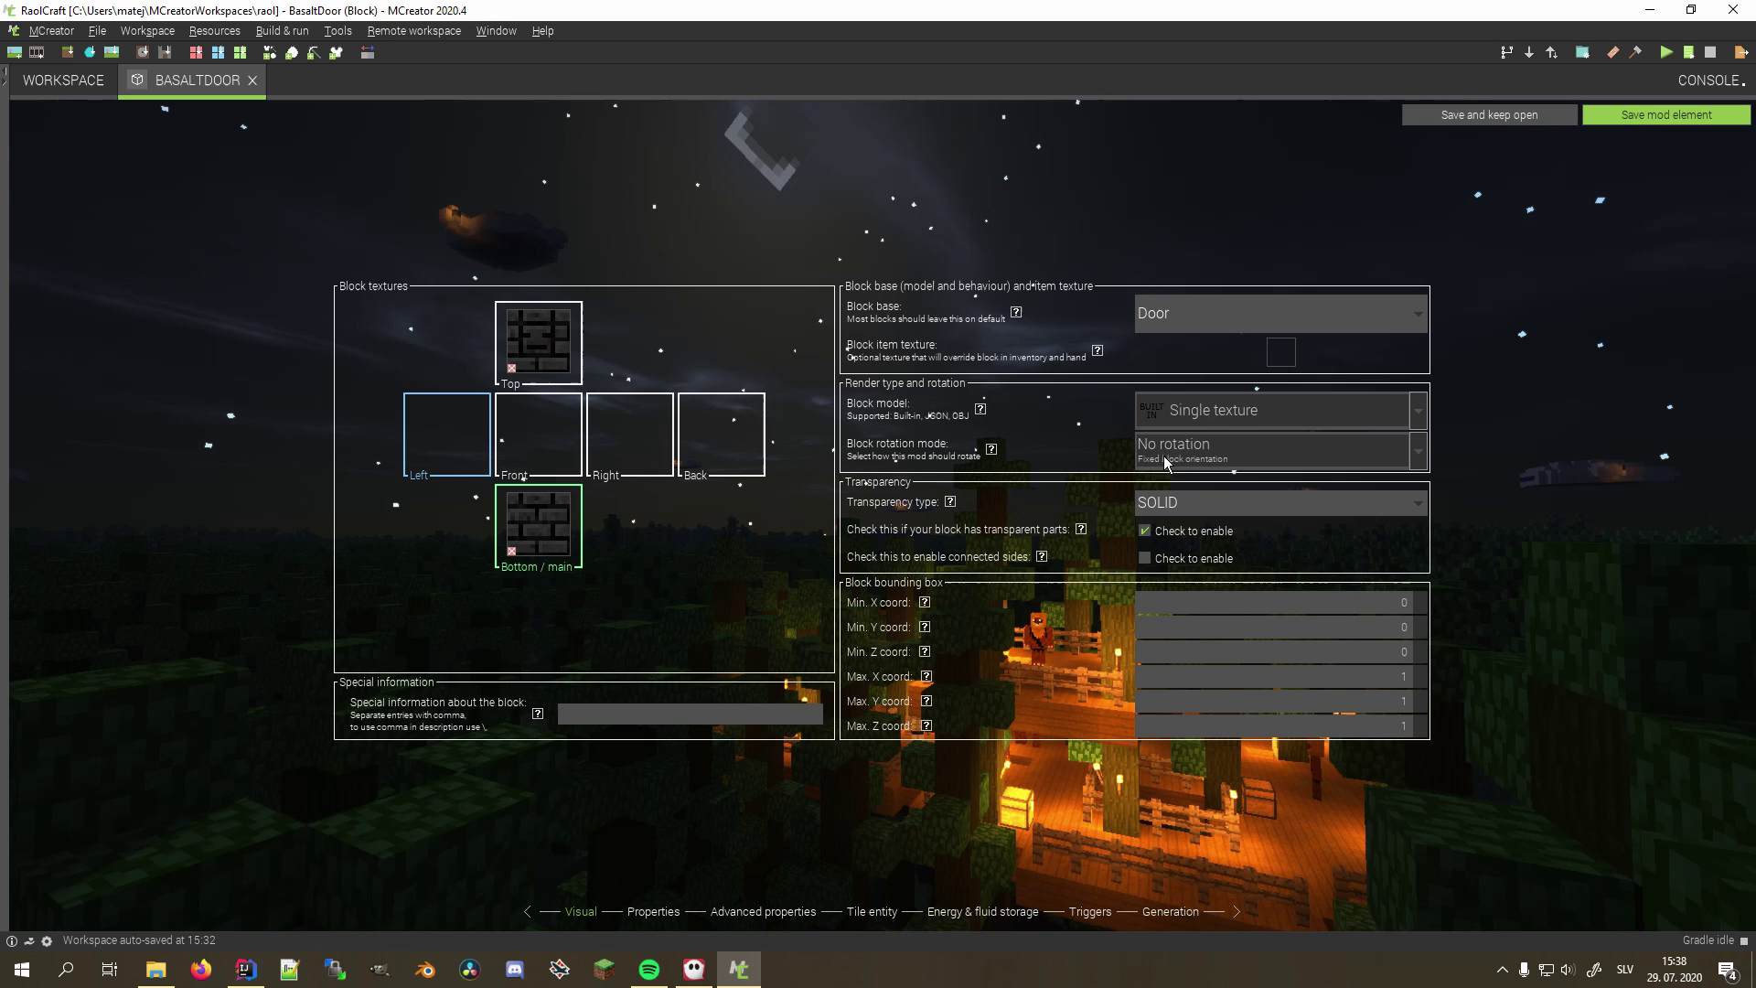
# Step: Set BasaltDoor's block item texture to the dark door texture
pyautogui.click(1283, 358)
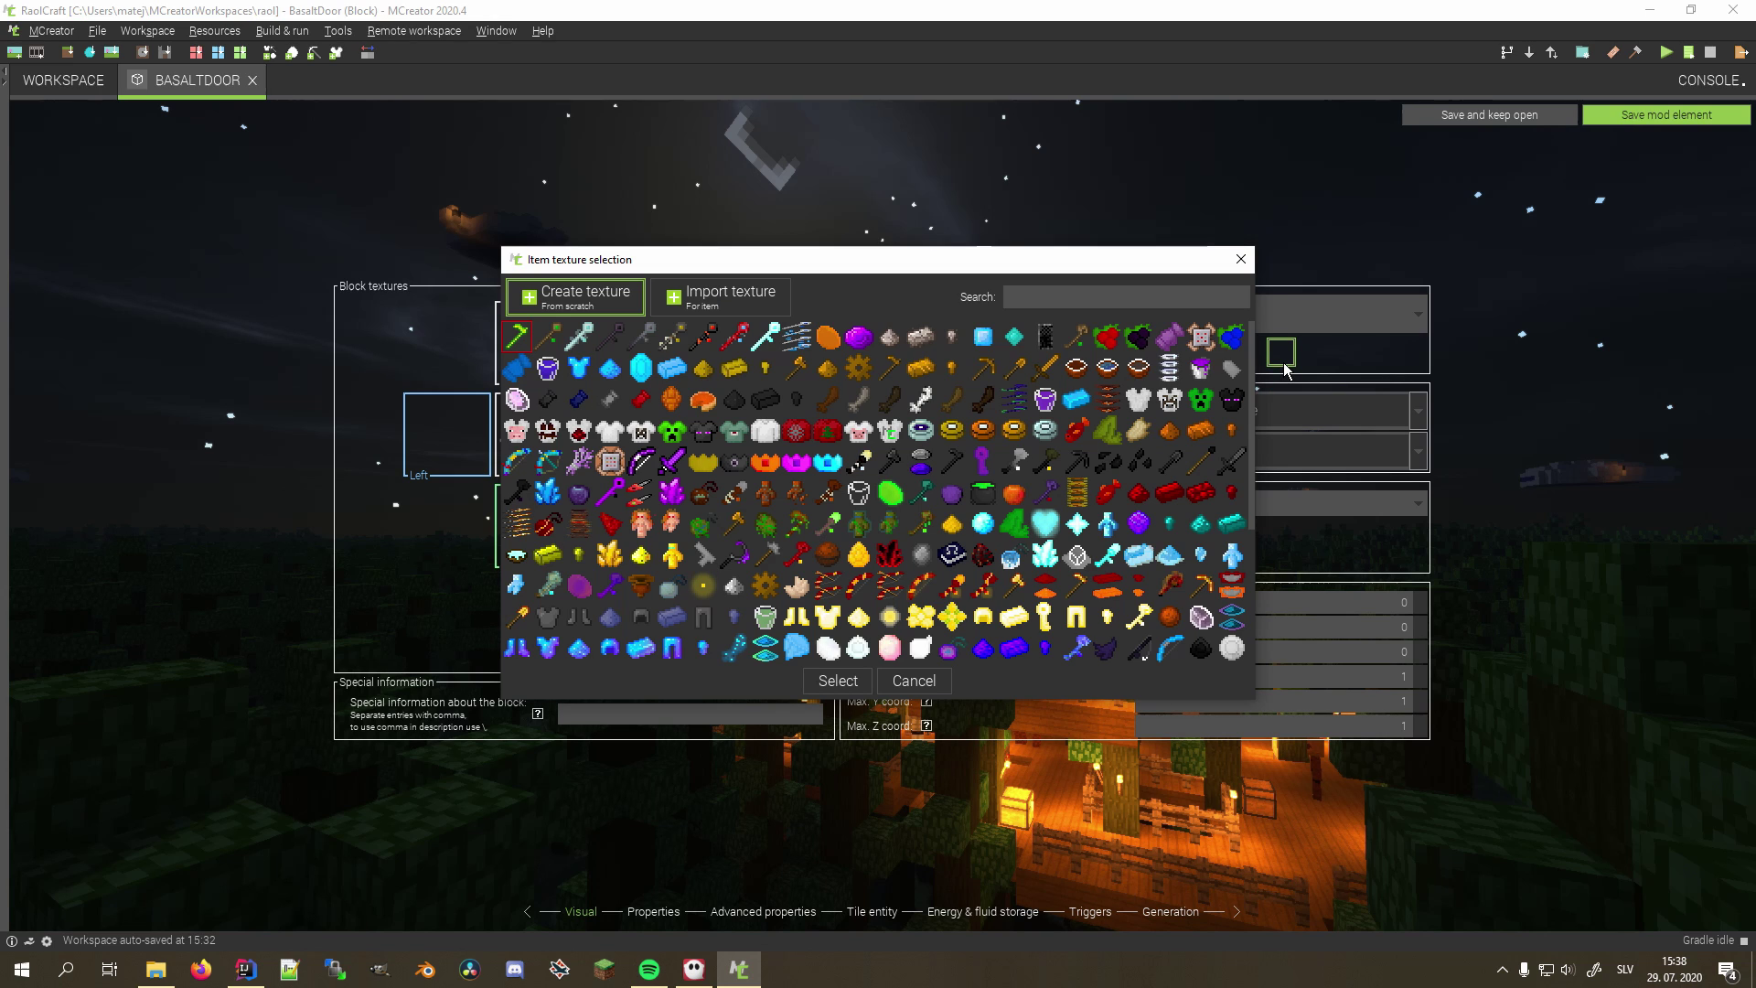
pyautogui.doubleClick(1047, 337)
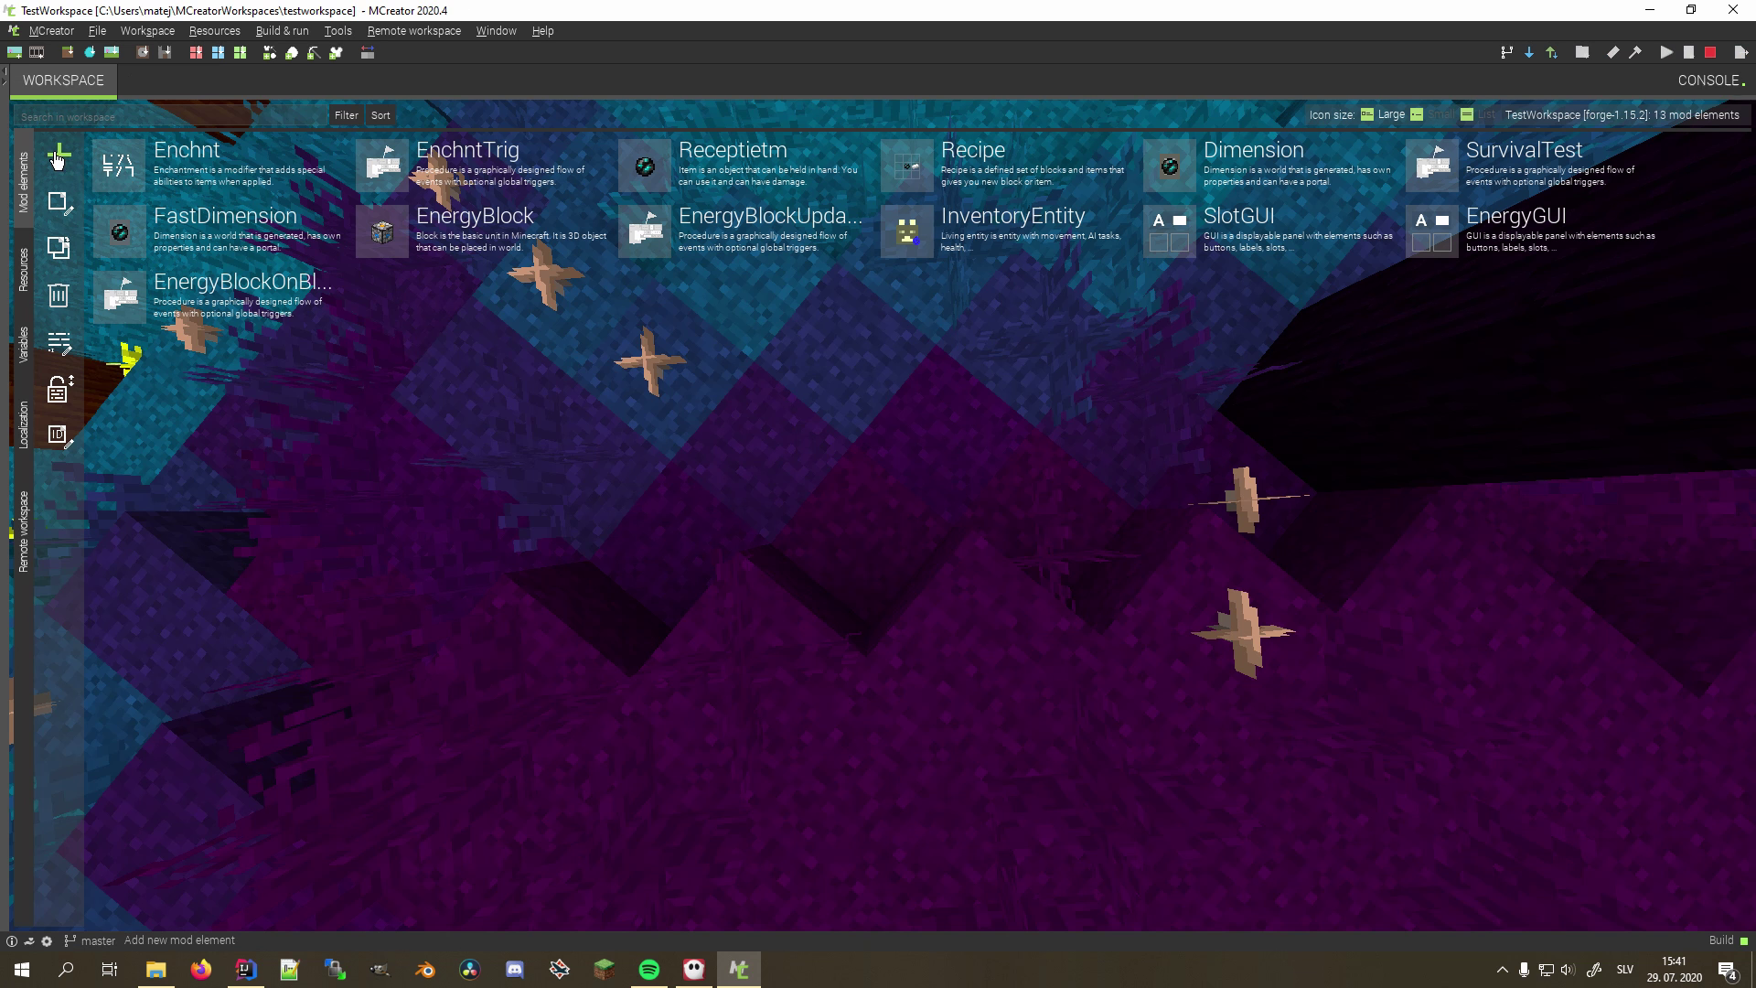
# Step: Create a SuperMining enchantment with type DIGGER and rarity VERY_RARE
pyautogui.click(57, 158)
pyautogui.click(151, 391)
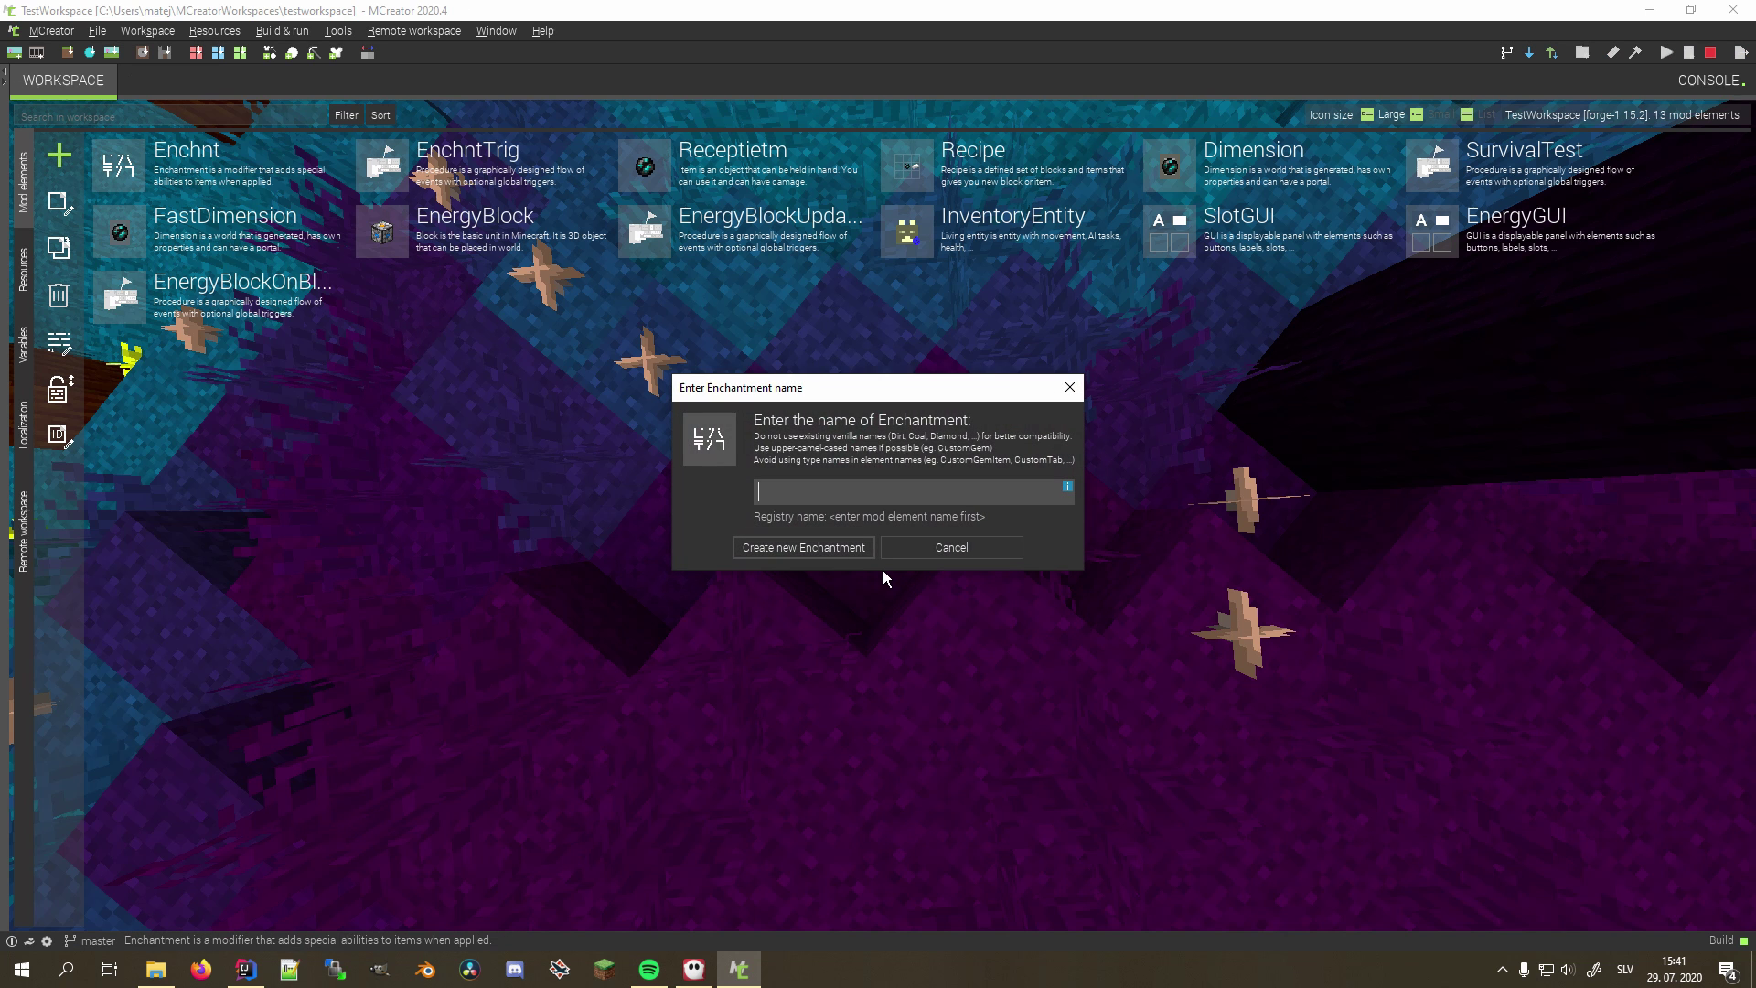
pyautogui.write('Su')
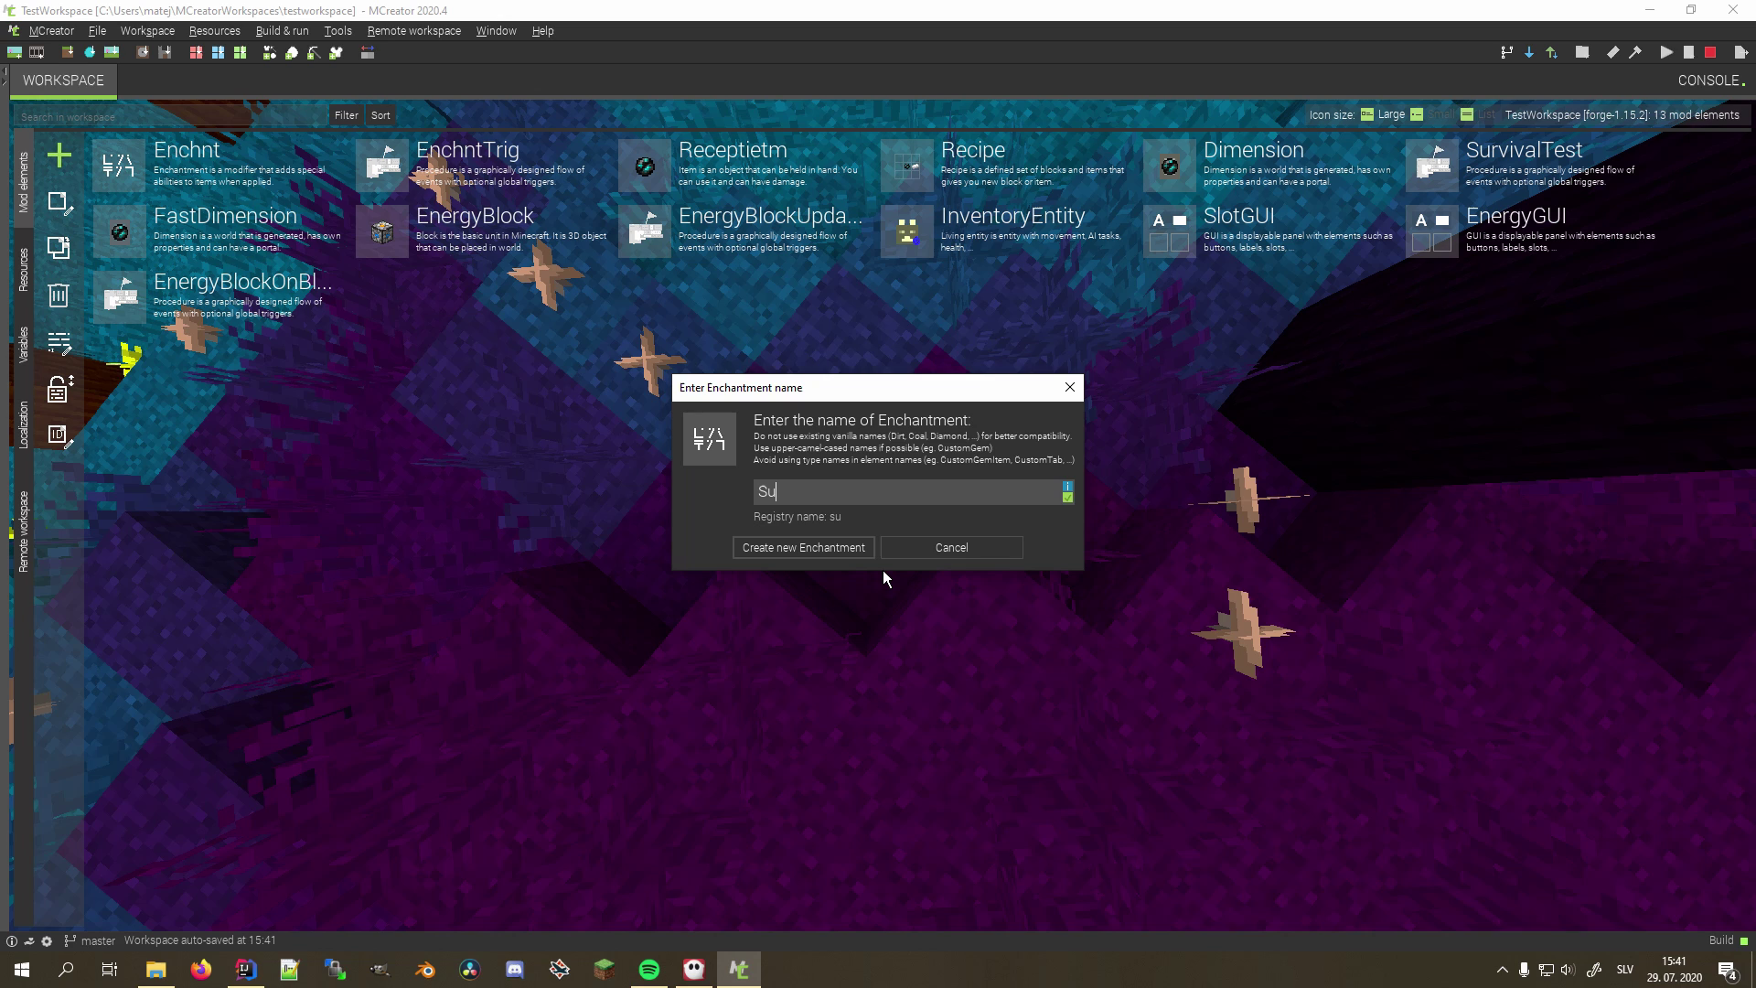
pyautogui.write('perMining')
pyautogui.press('Return')
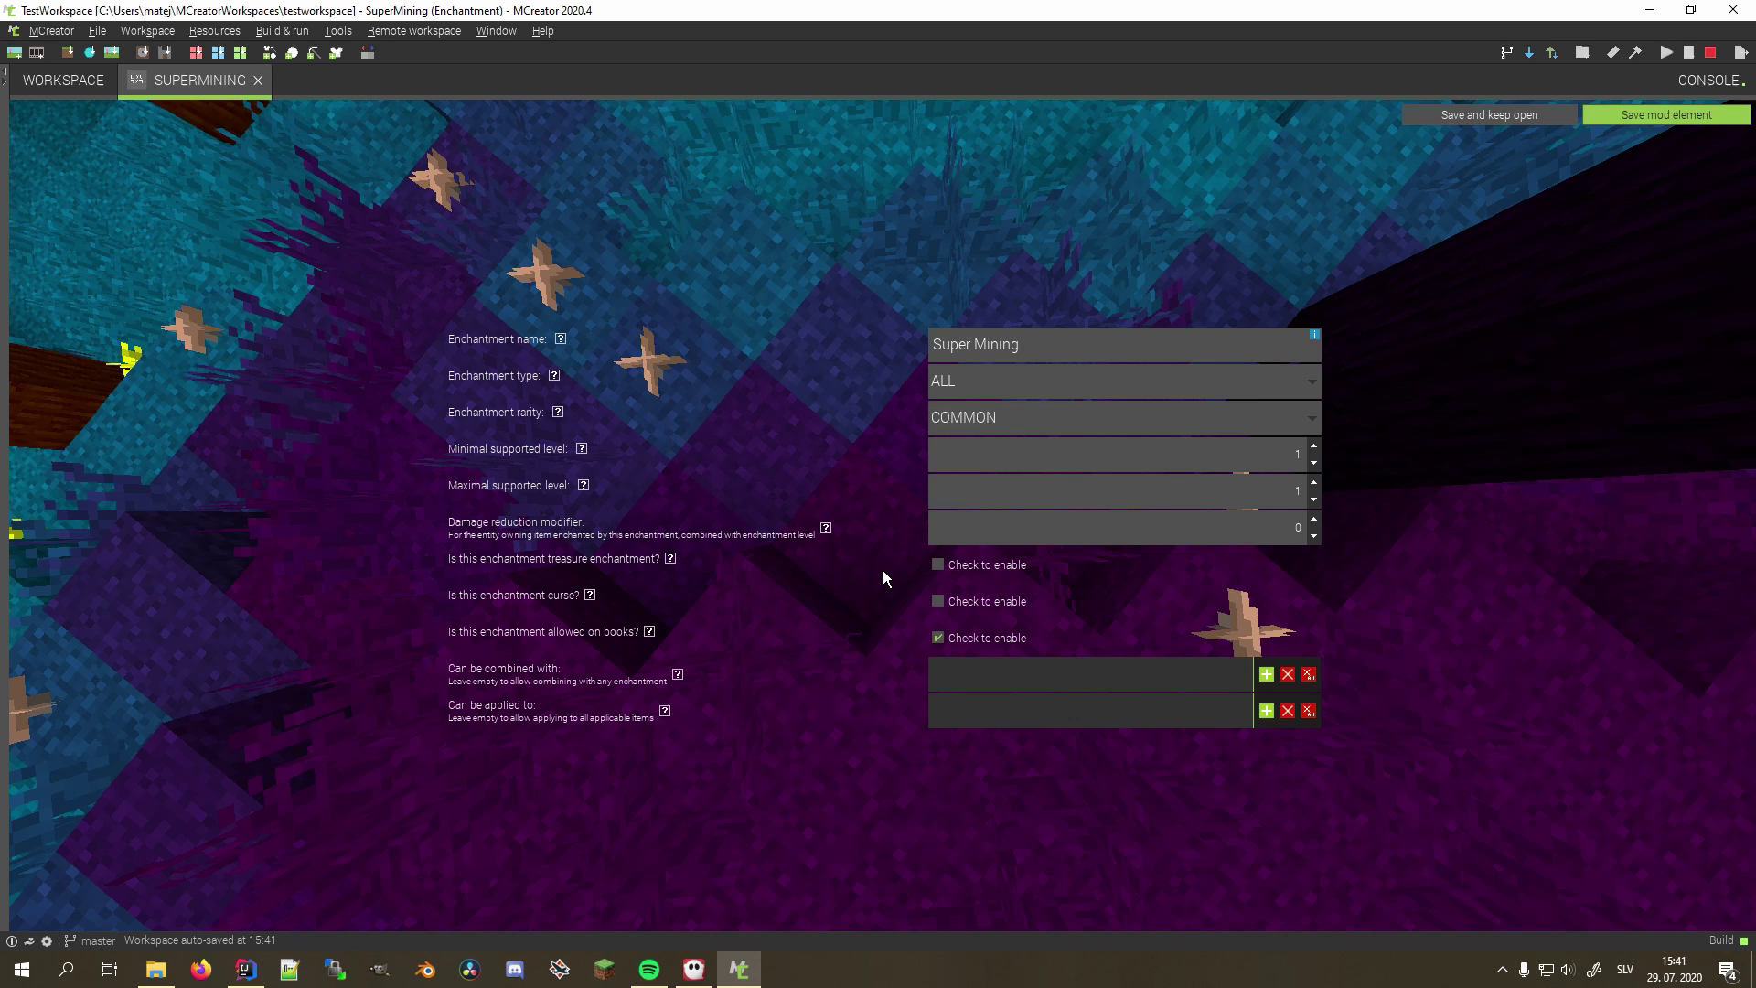
pyautogui.click(1008, 382)
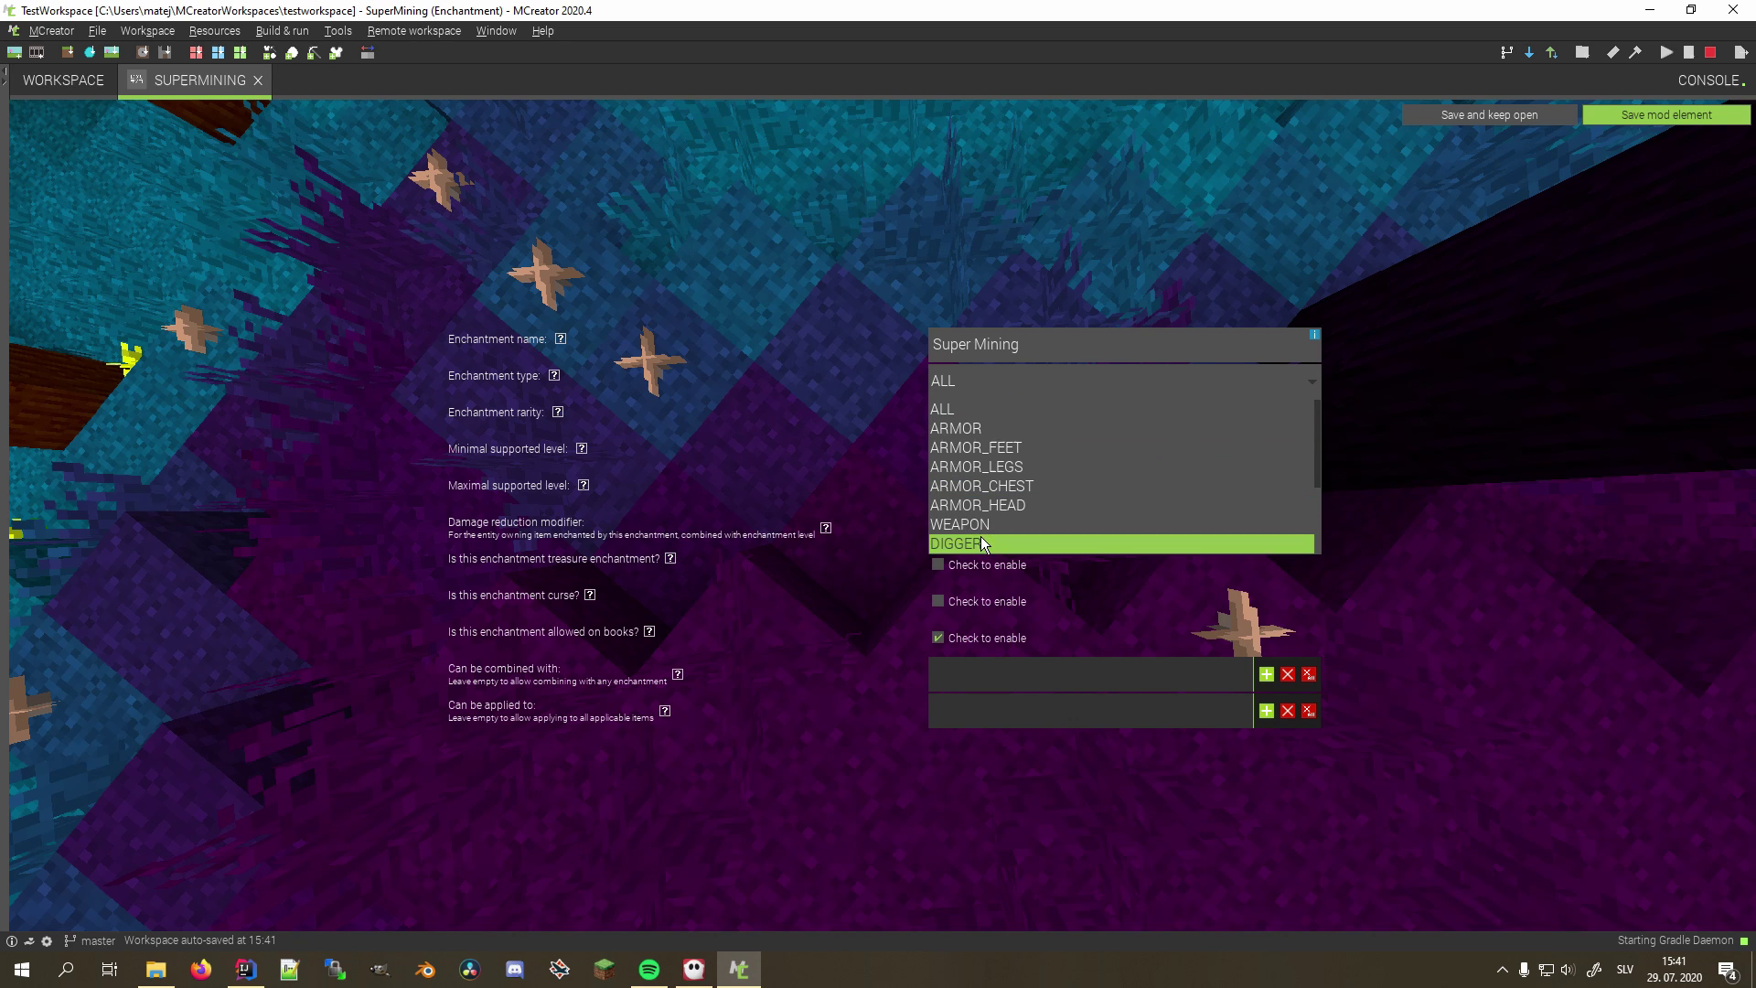
pyautogui.click(989, 546)
pyautogui.click(1022, 418)
pyautogui.click(972, 504)
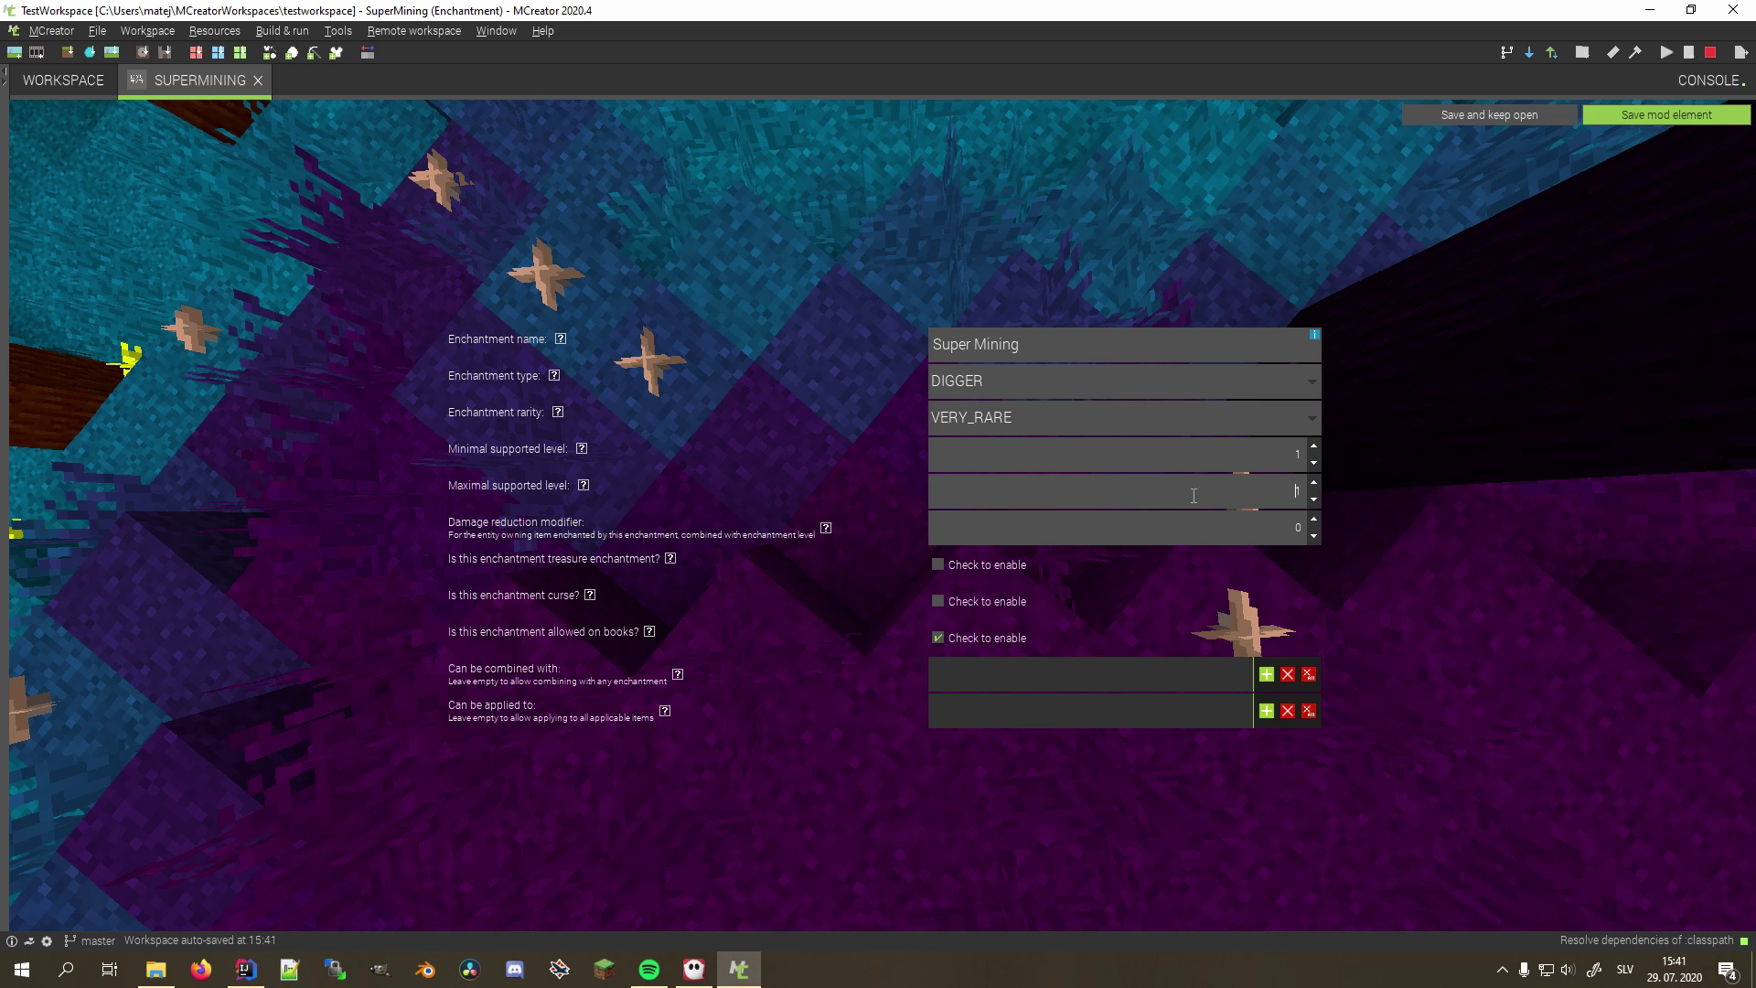
pyautogui.write('3')
# Step: Add Diamond Pickaxe as an applicable item and save the enchantment
pyautogui.click(1267, 711)
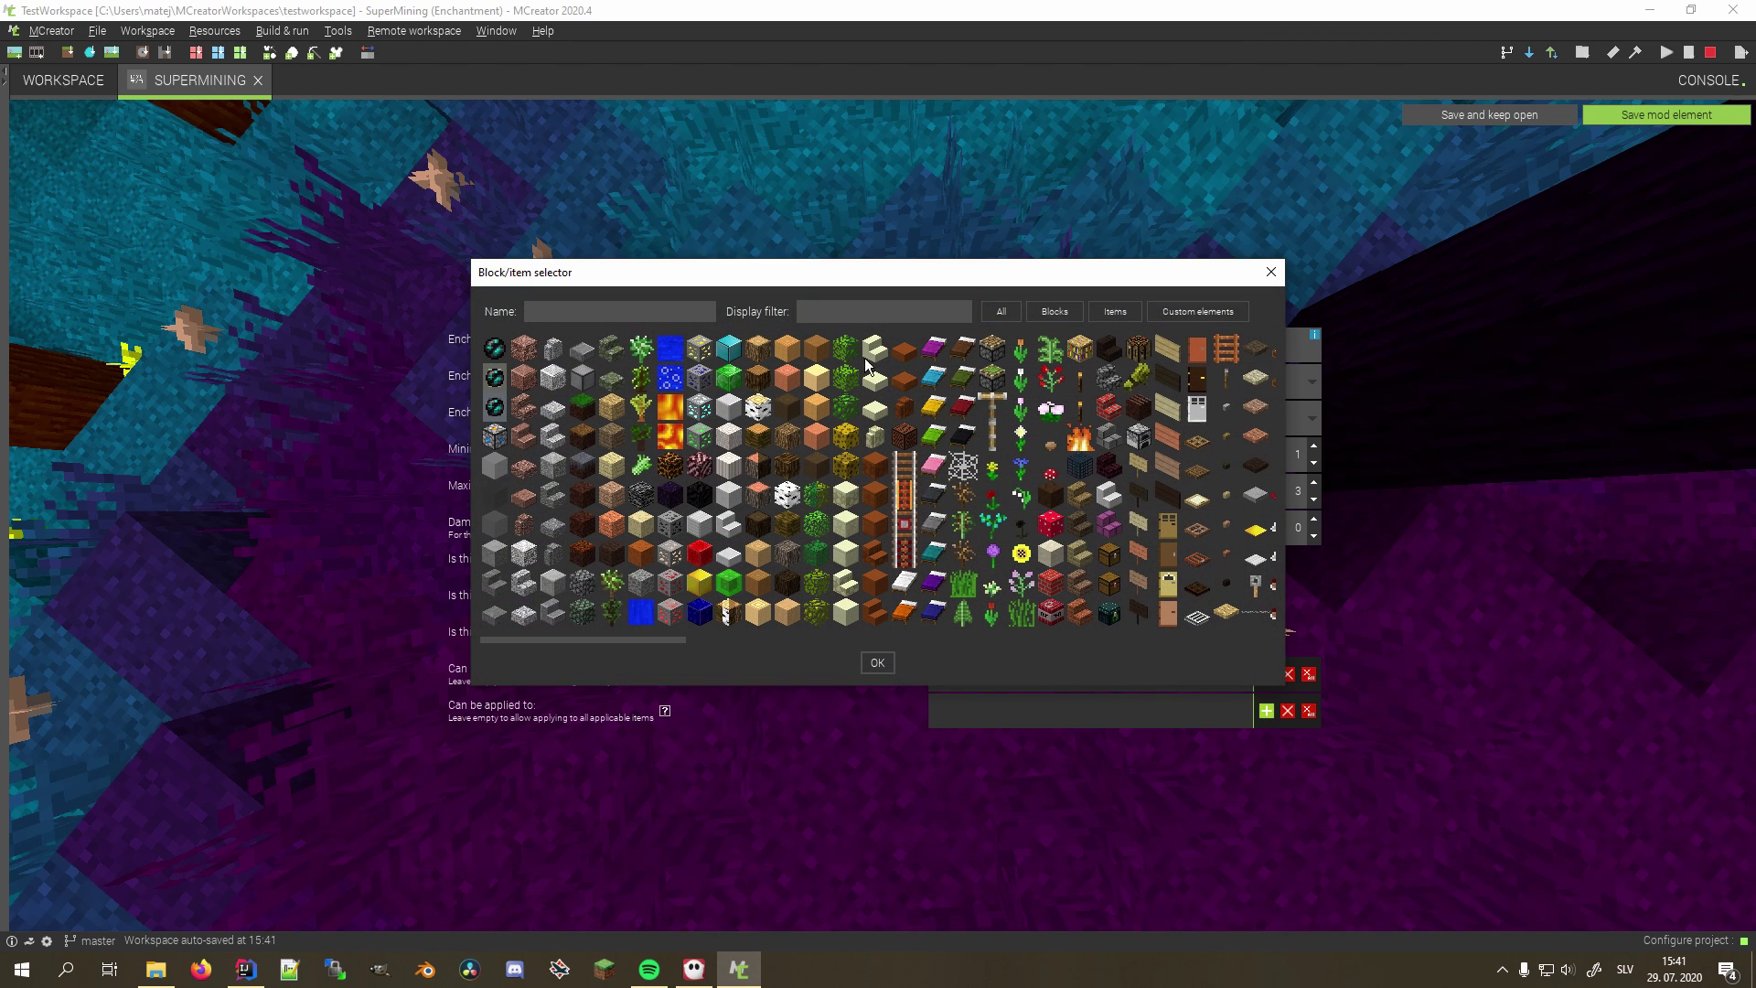
pyautogui.write('dia')
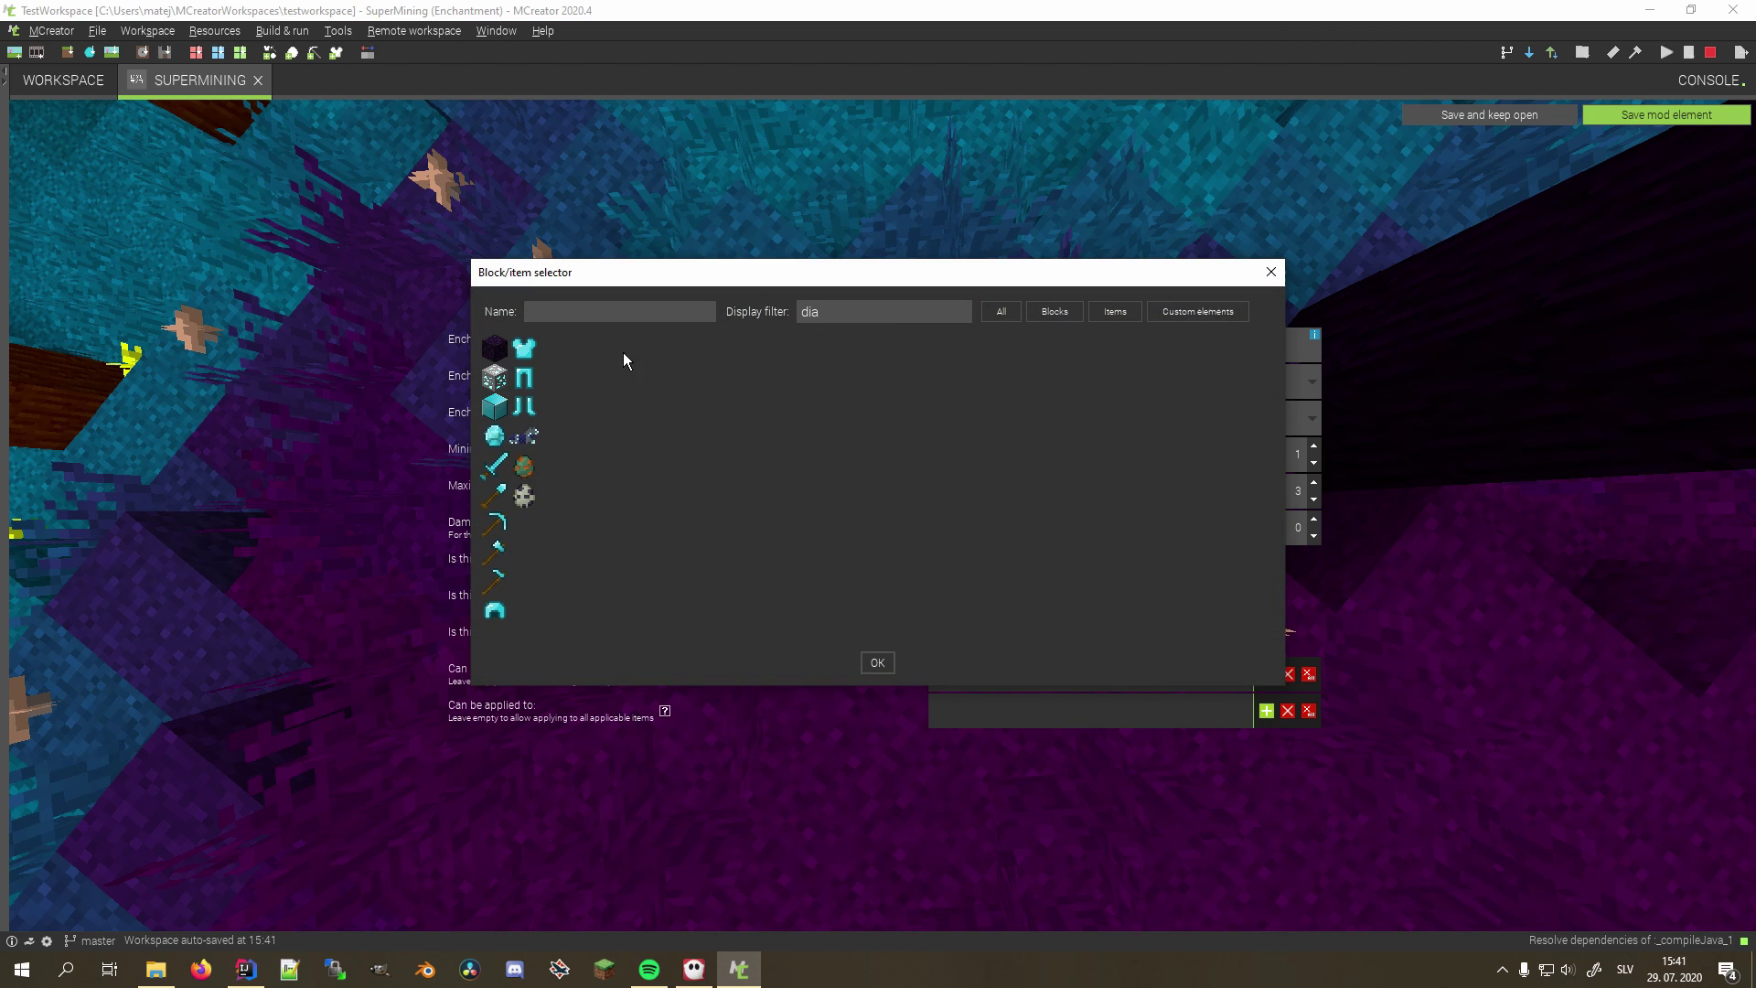
pyautogui.doubleClick(497, 523)
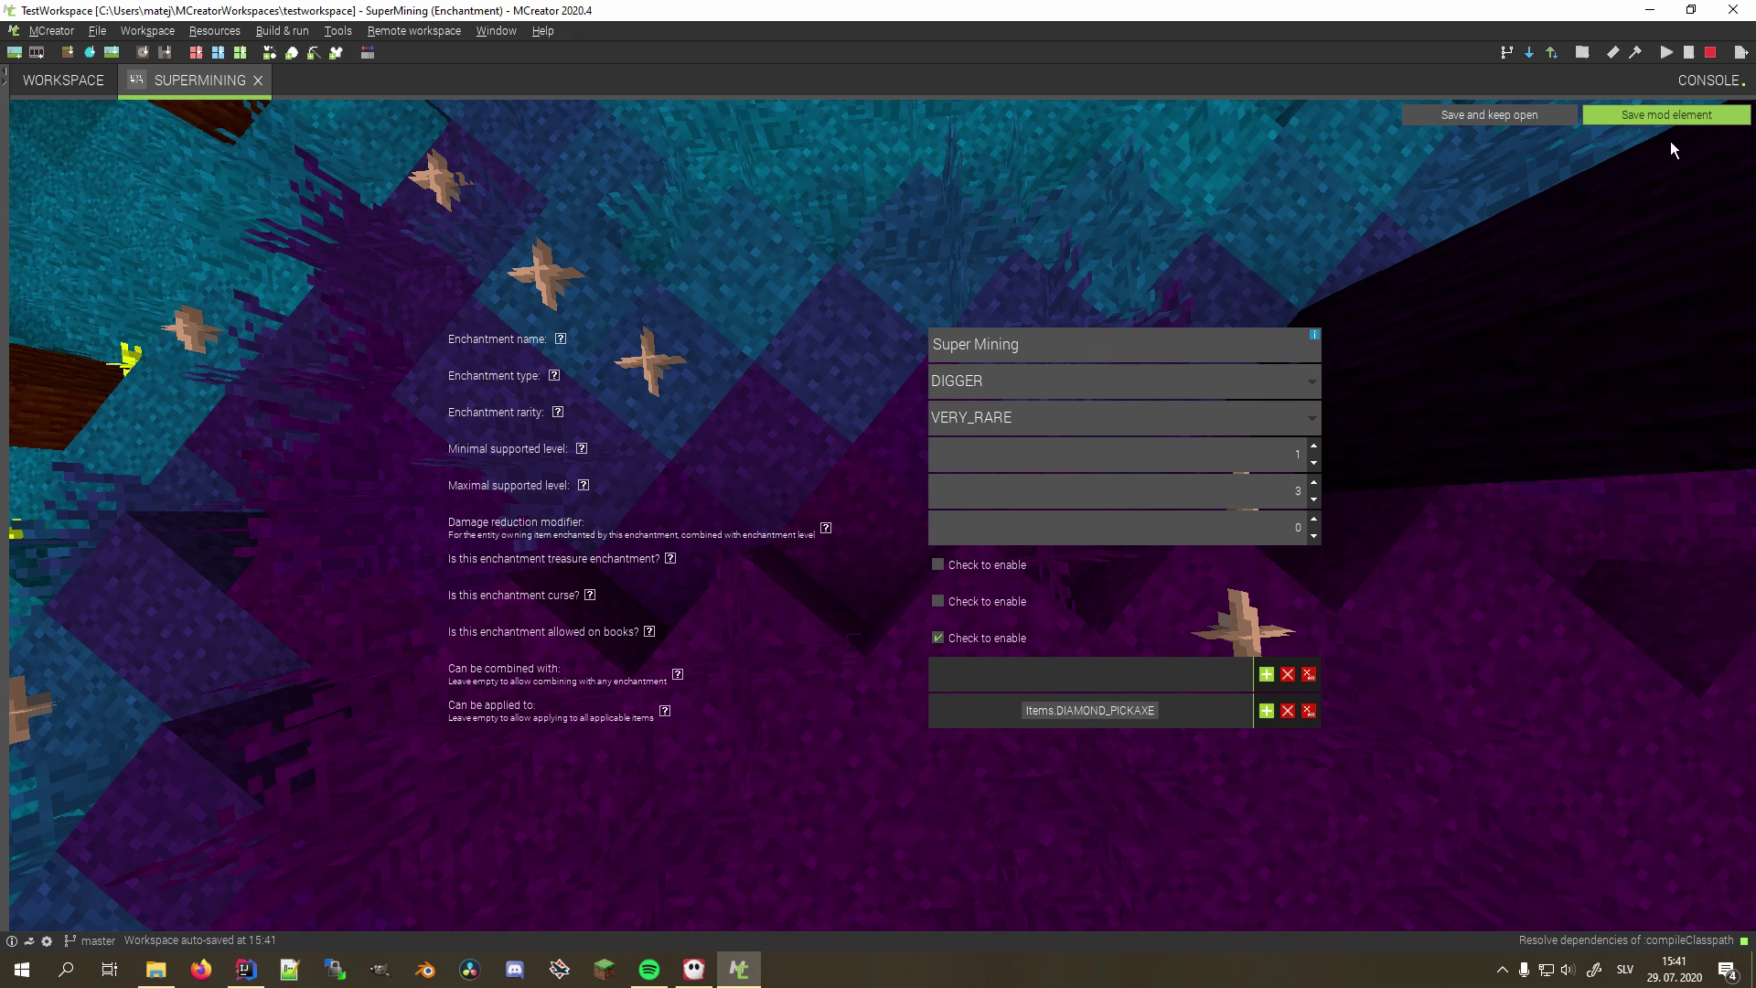
pyautogui.click(1668, 117)
pyautogui.doubleClick(431, 176)
pyautogui.scroll(-3, 1347, 799)
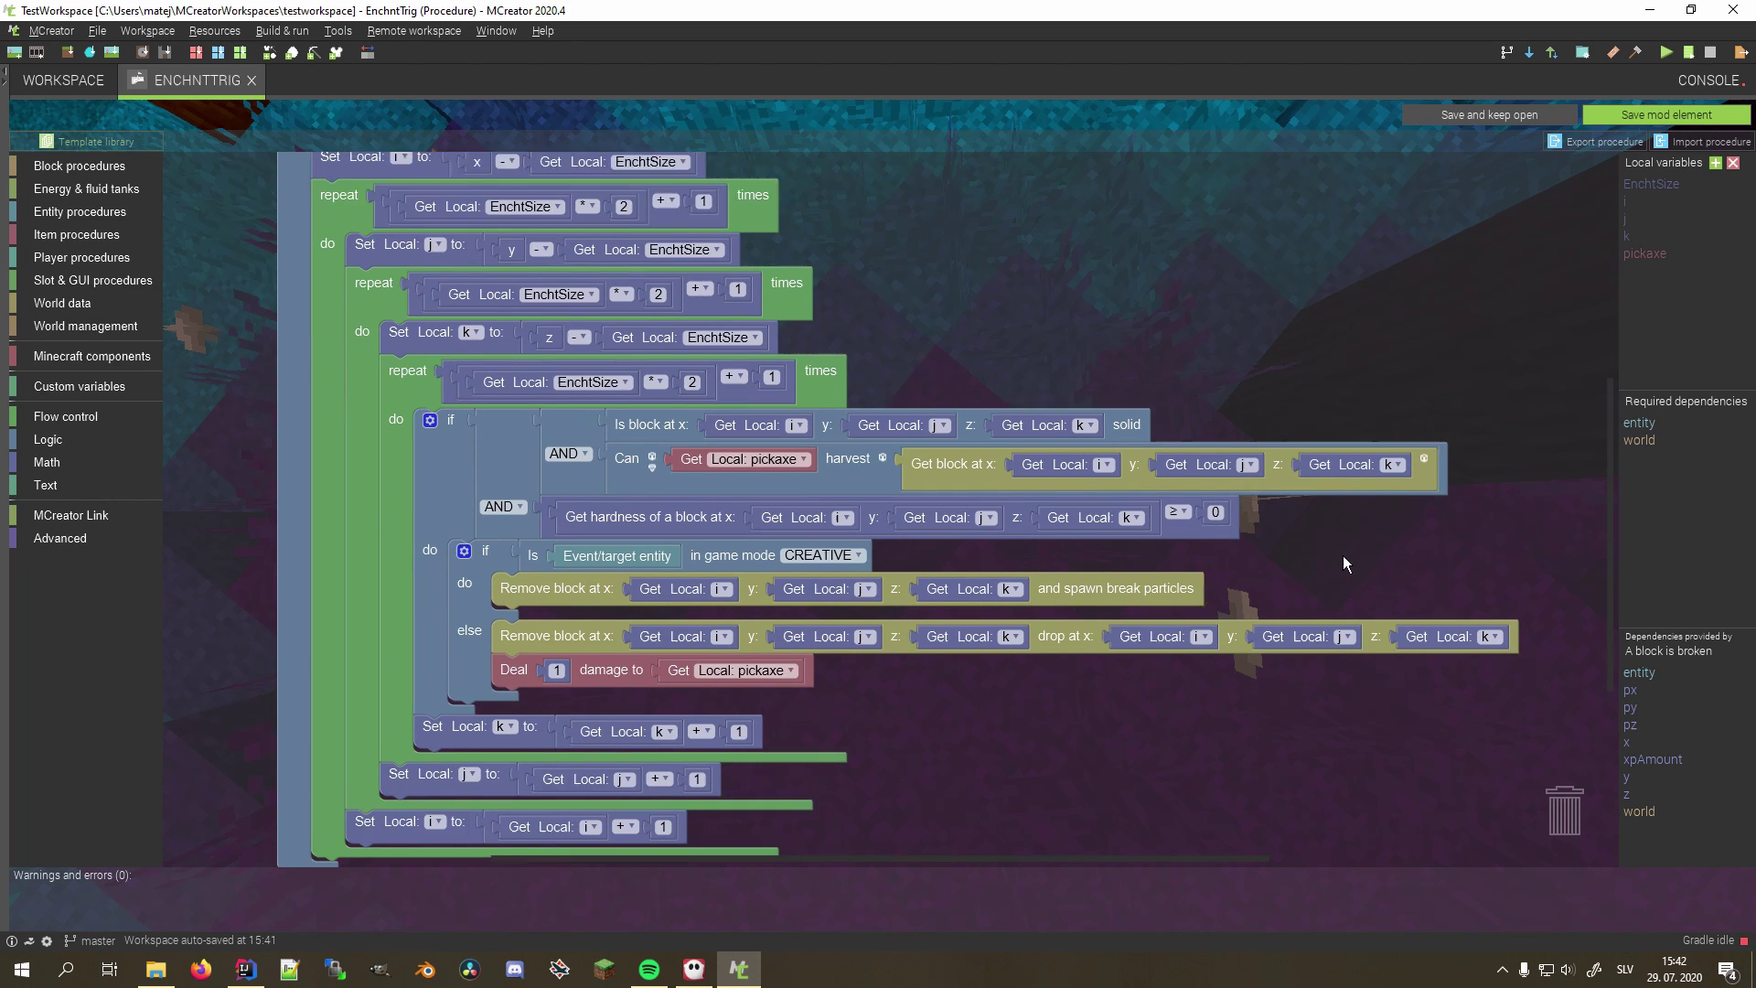
pyautogui.scroll(2, 1343, 556)
pyautogui.scroll(2, 1313, 488)
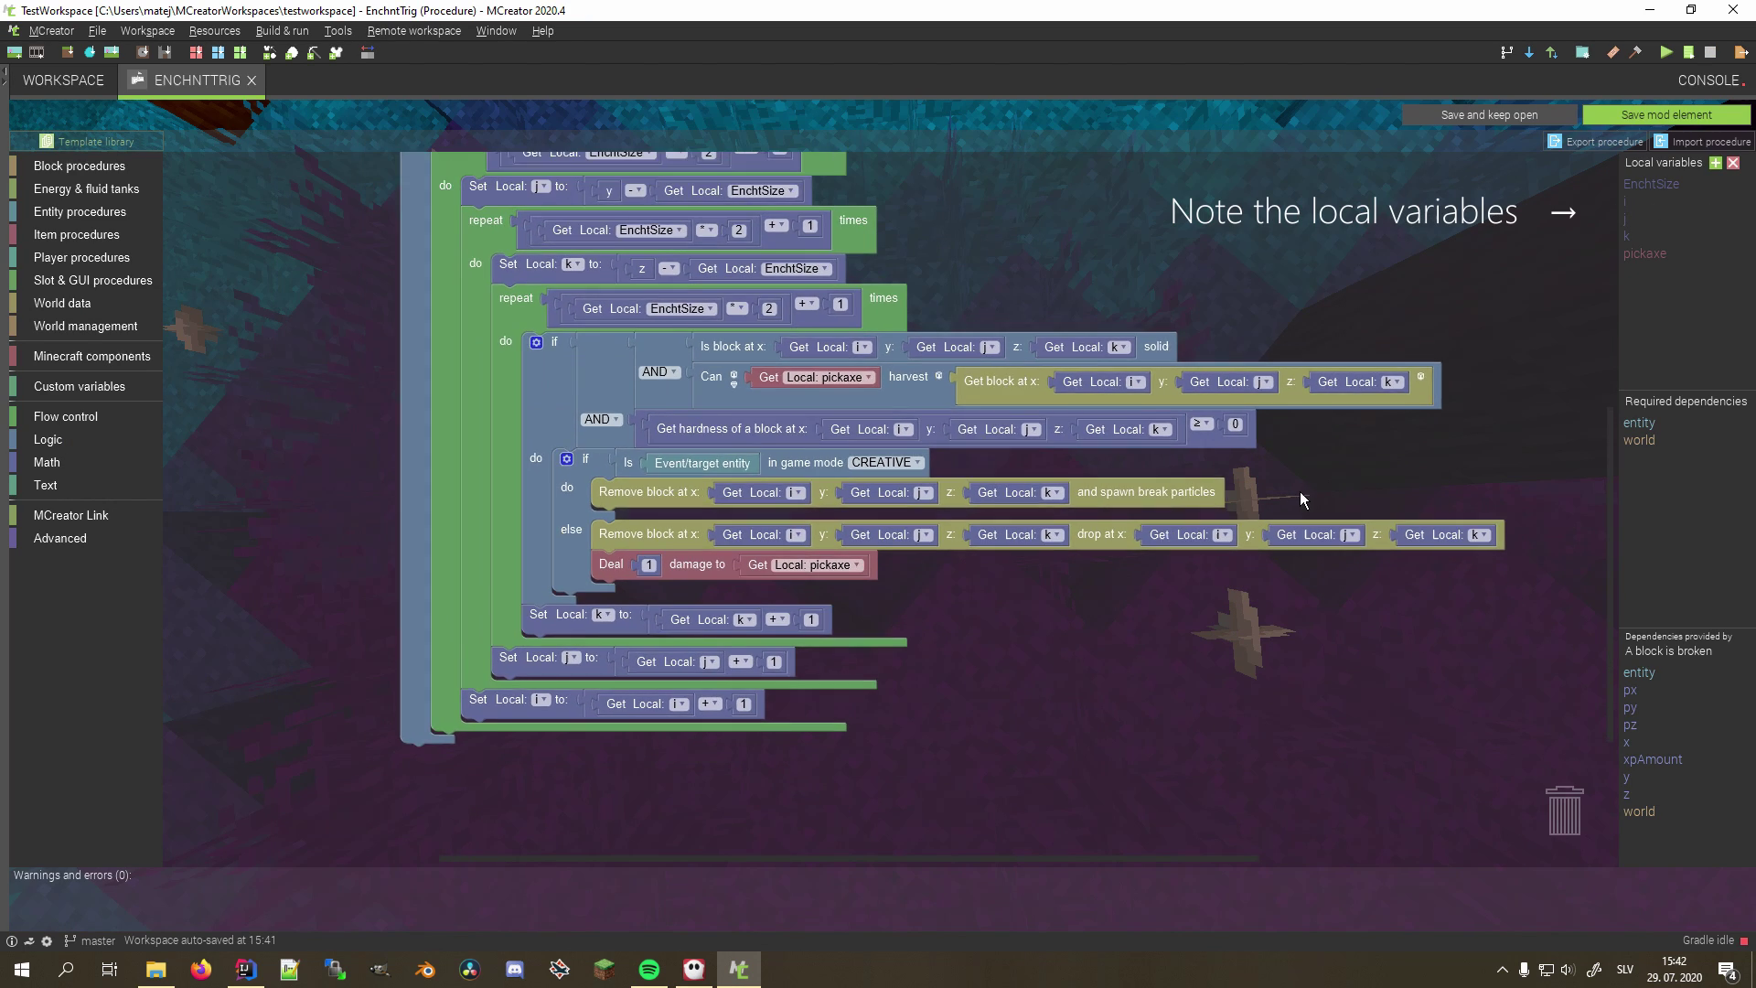
pyautogui.scroll(-2, 1299, 491)
pyautogui.scroll(-2, 1208, 385)
pyautogui.scroll(-1, 1162, 443)
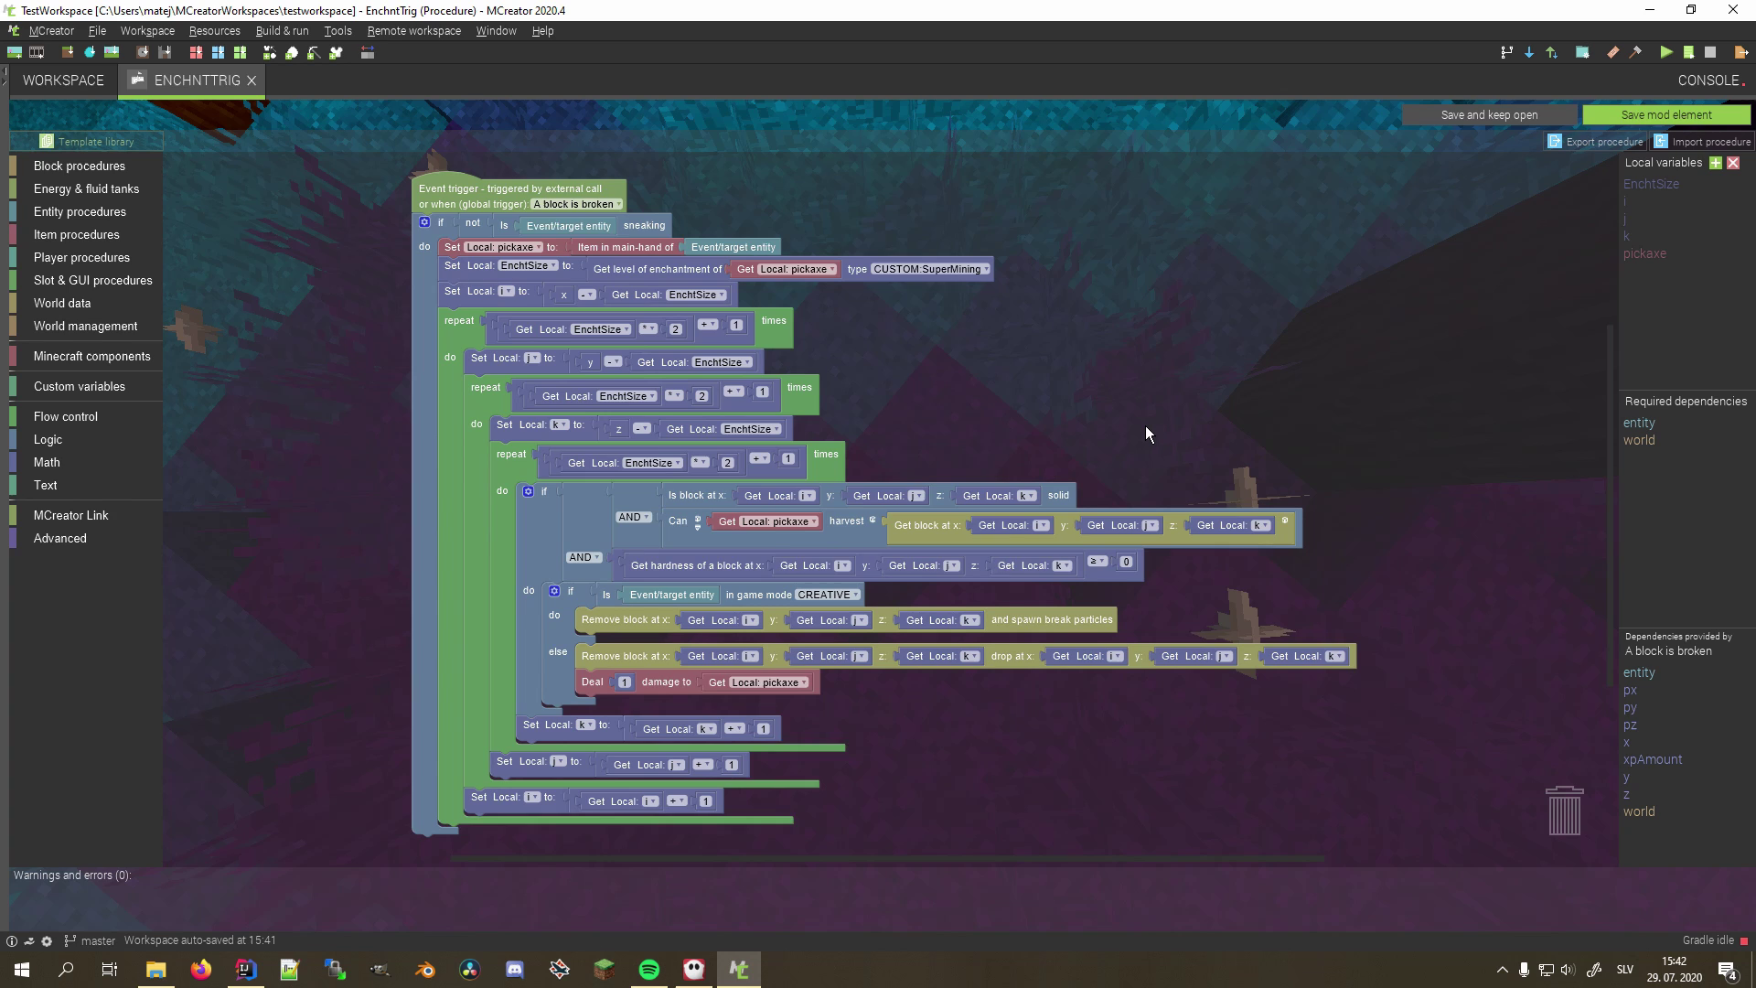
pyautogui.scroll(1, 1146, 433)
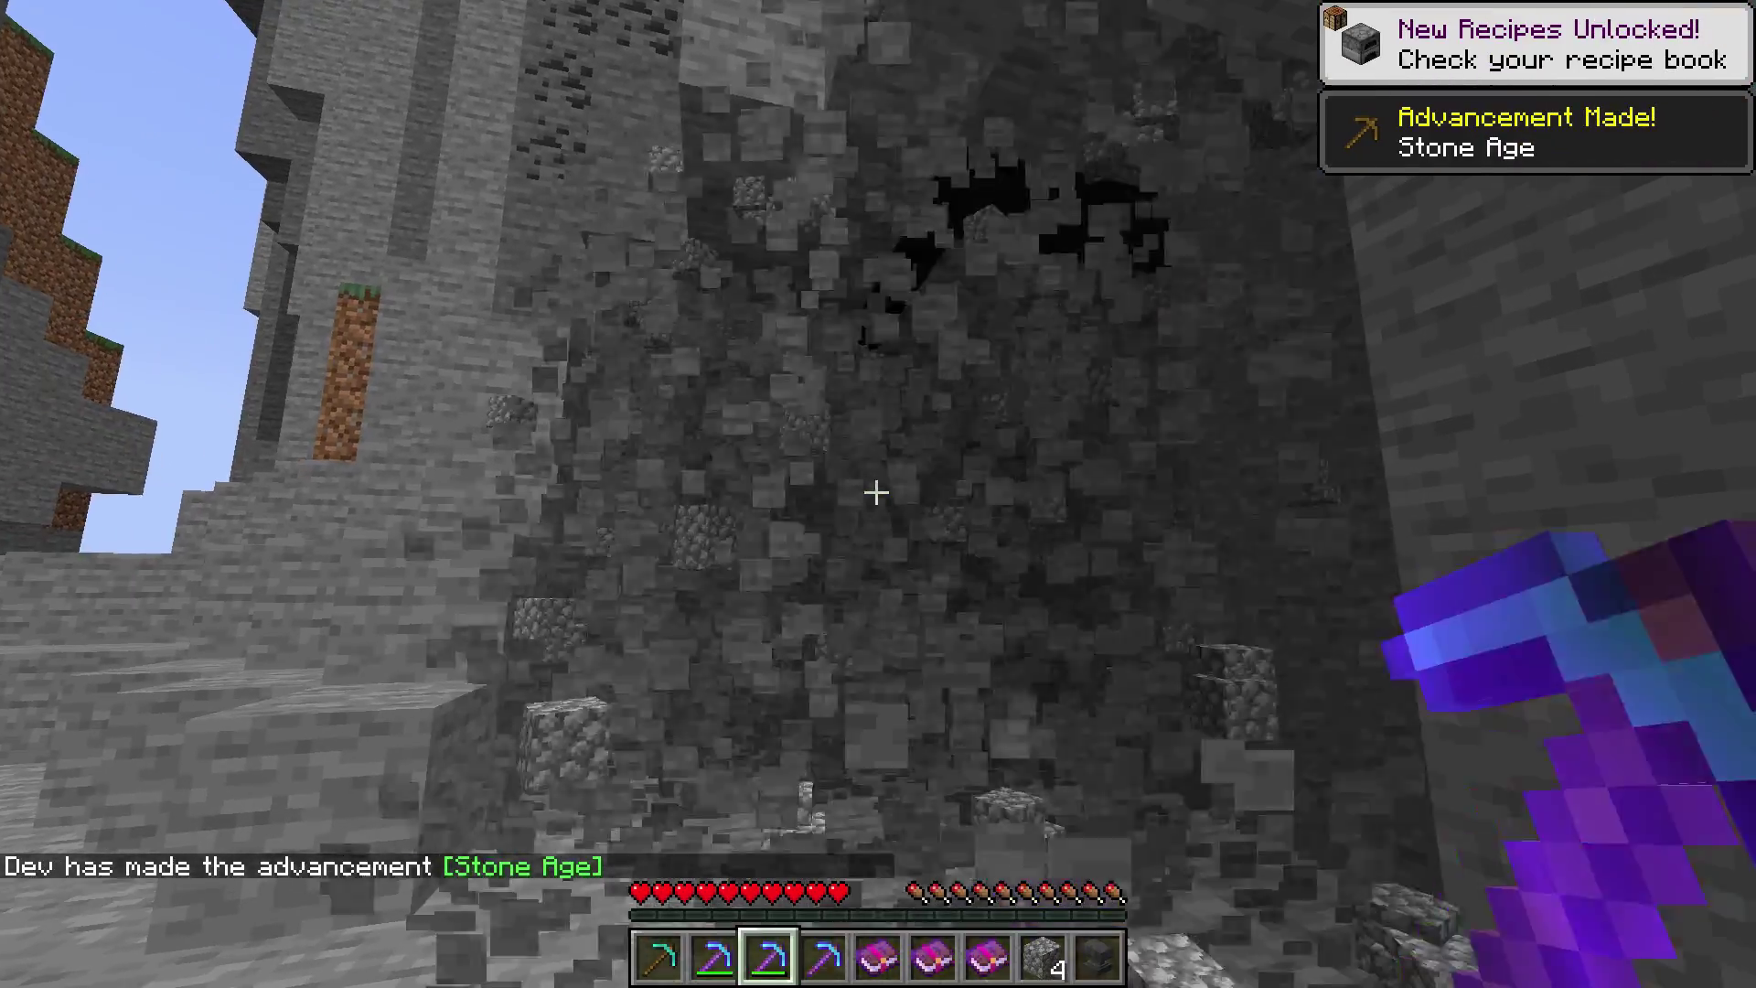
# Step: Switch to the pickaxe in hotbar slot 4 and mine the stone wall and ledge
pyautogui.moveTo(877, 493); pyautogui.dragTo(877, 493)
pyautogui.press('4')
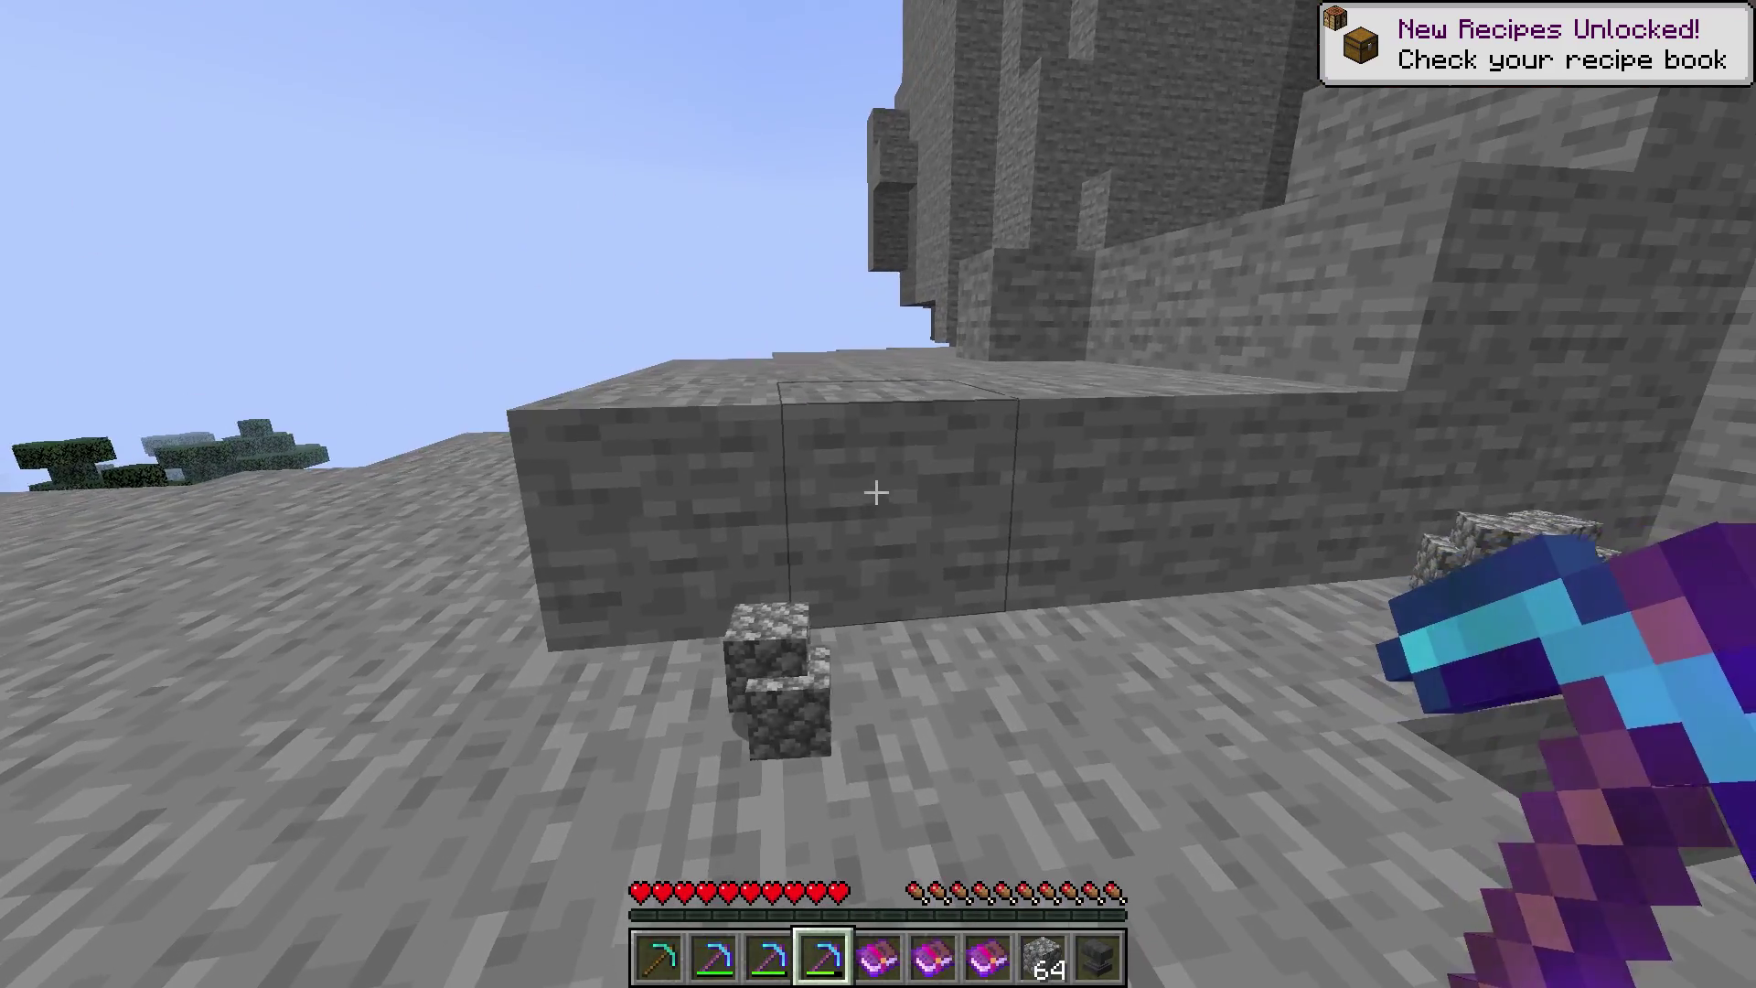
pyautogui.moveTo(877, 493); pyautogui.dragTo(877, 492)
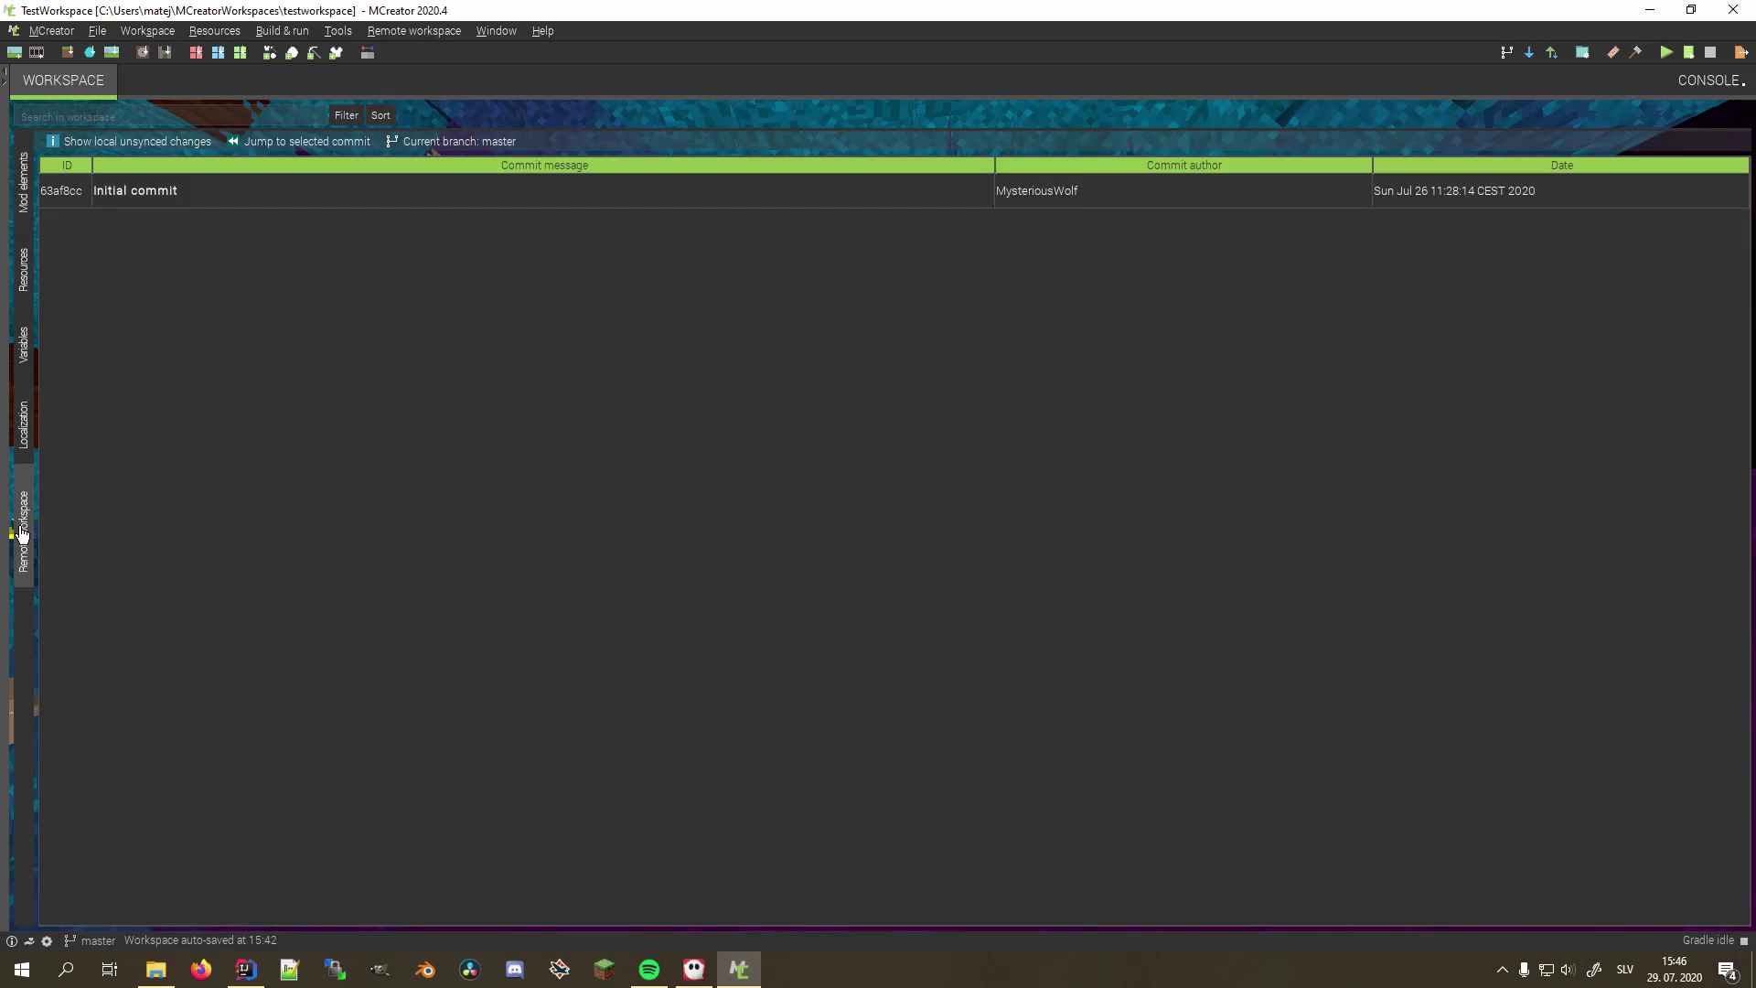
# Step: Create a new branch named NewBranch from the current branch
pyautogui.click(460, 142)
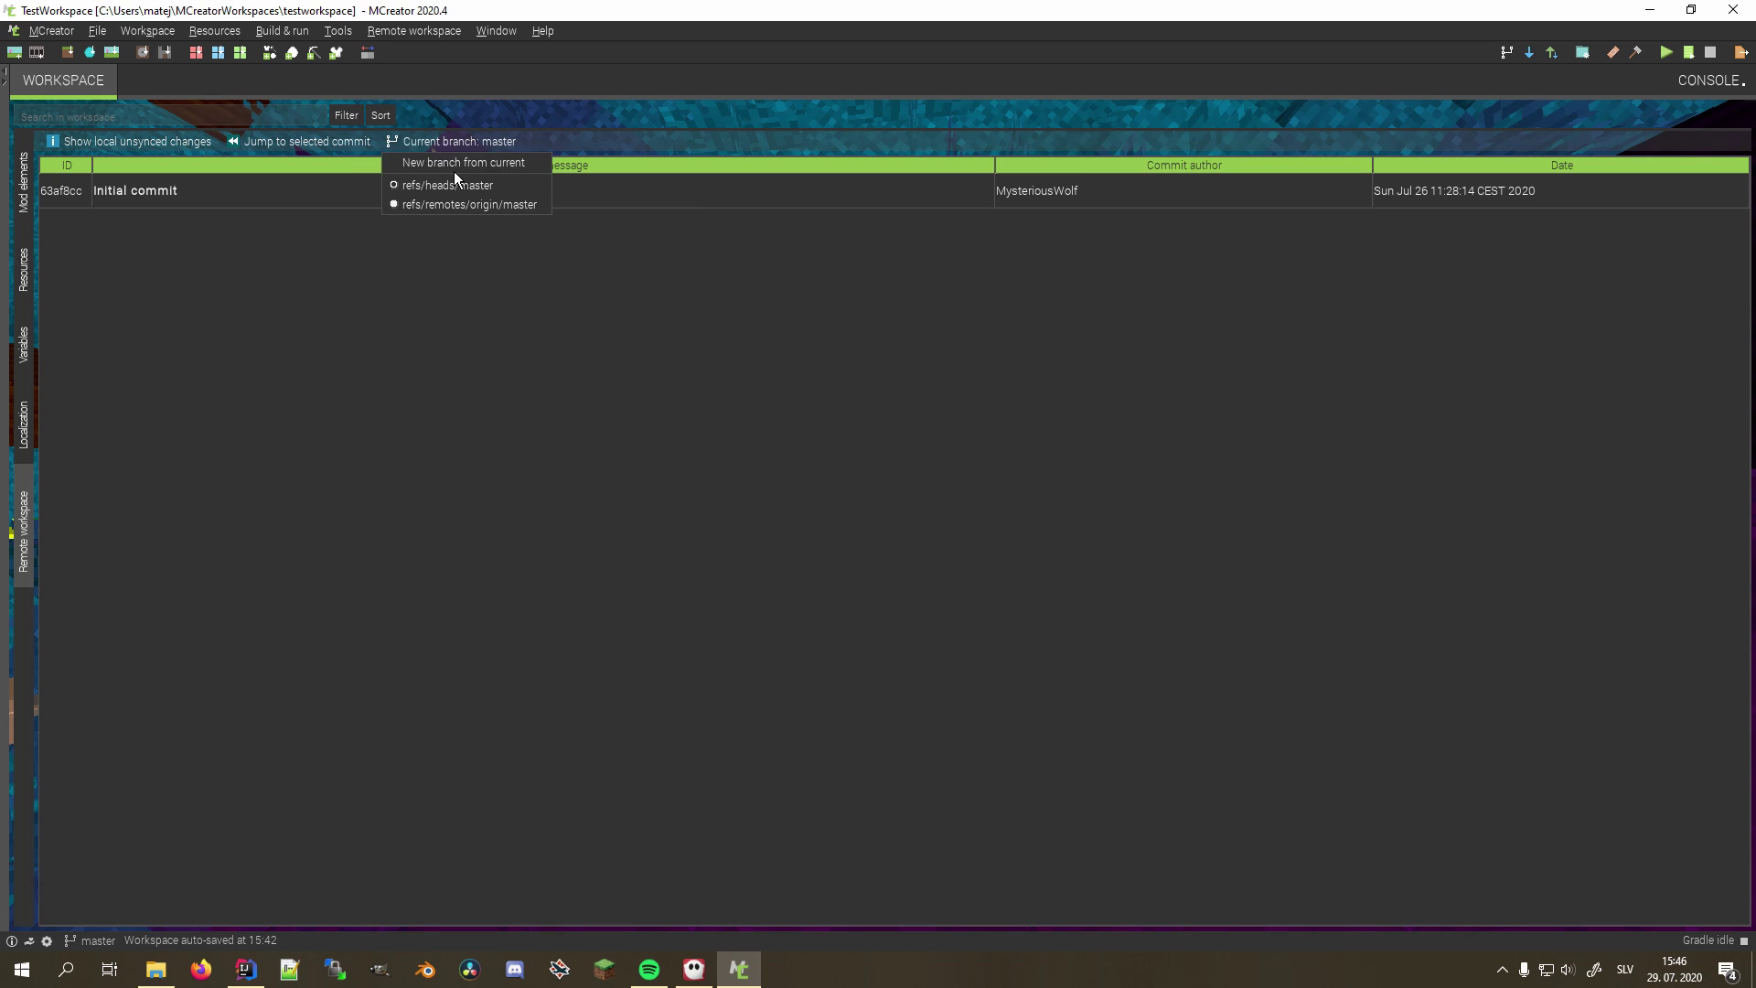
pyautogui.click(459, 161)
pyautogui.write('NewBranc')
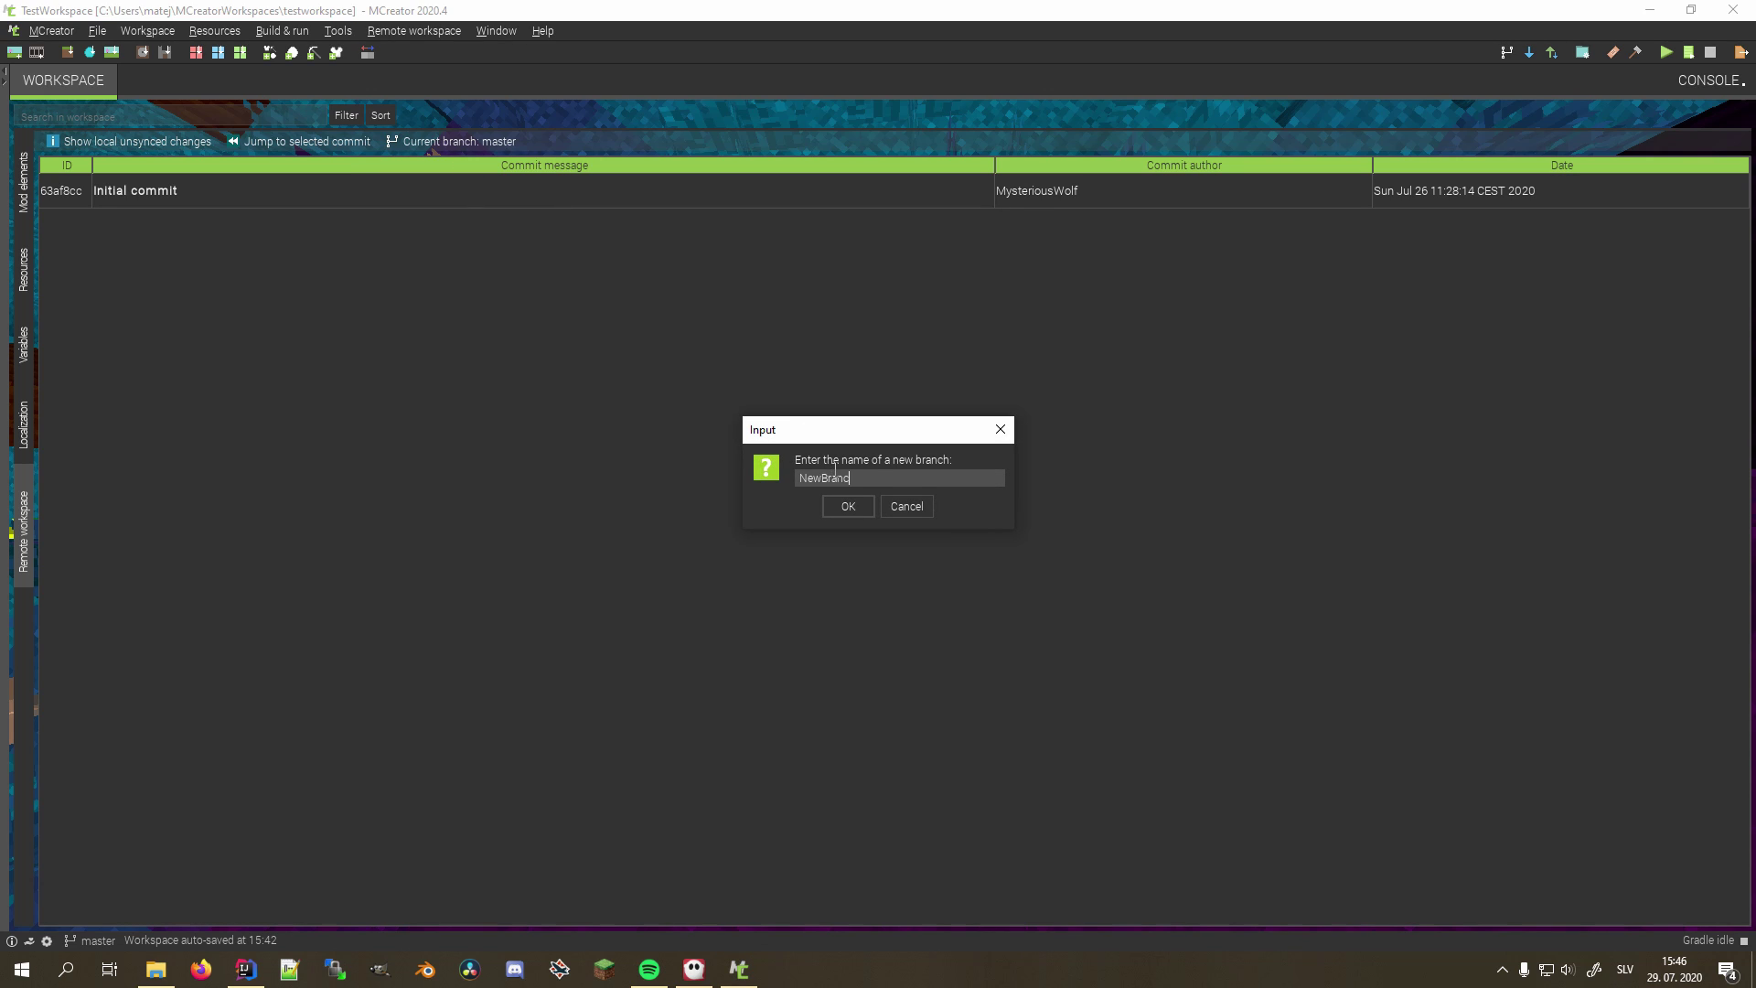
pyautogui.write('h')
pyautogui.press('Return')
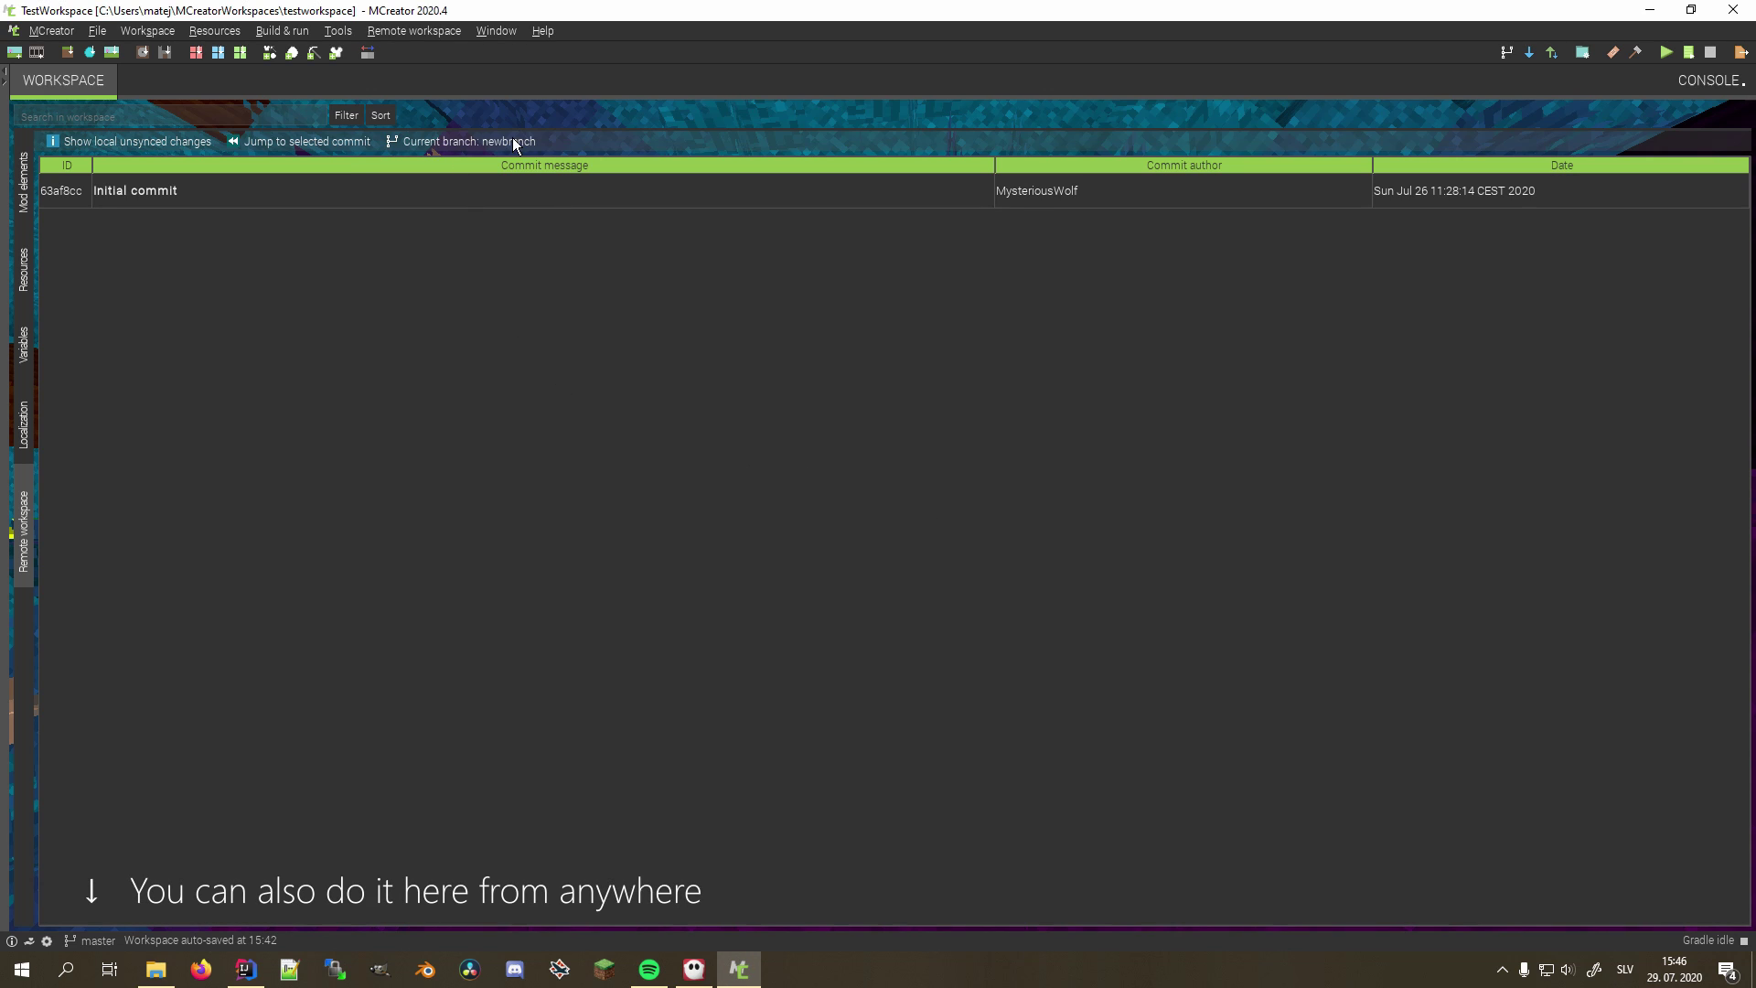
# Step: Switch the workspace back to the refs/heads/master branch, confirming with Yes
pyautogui.click(465, 141)
pyautogui.click(455, 186)
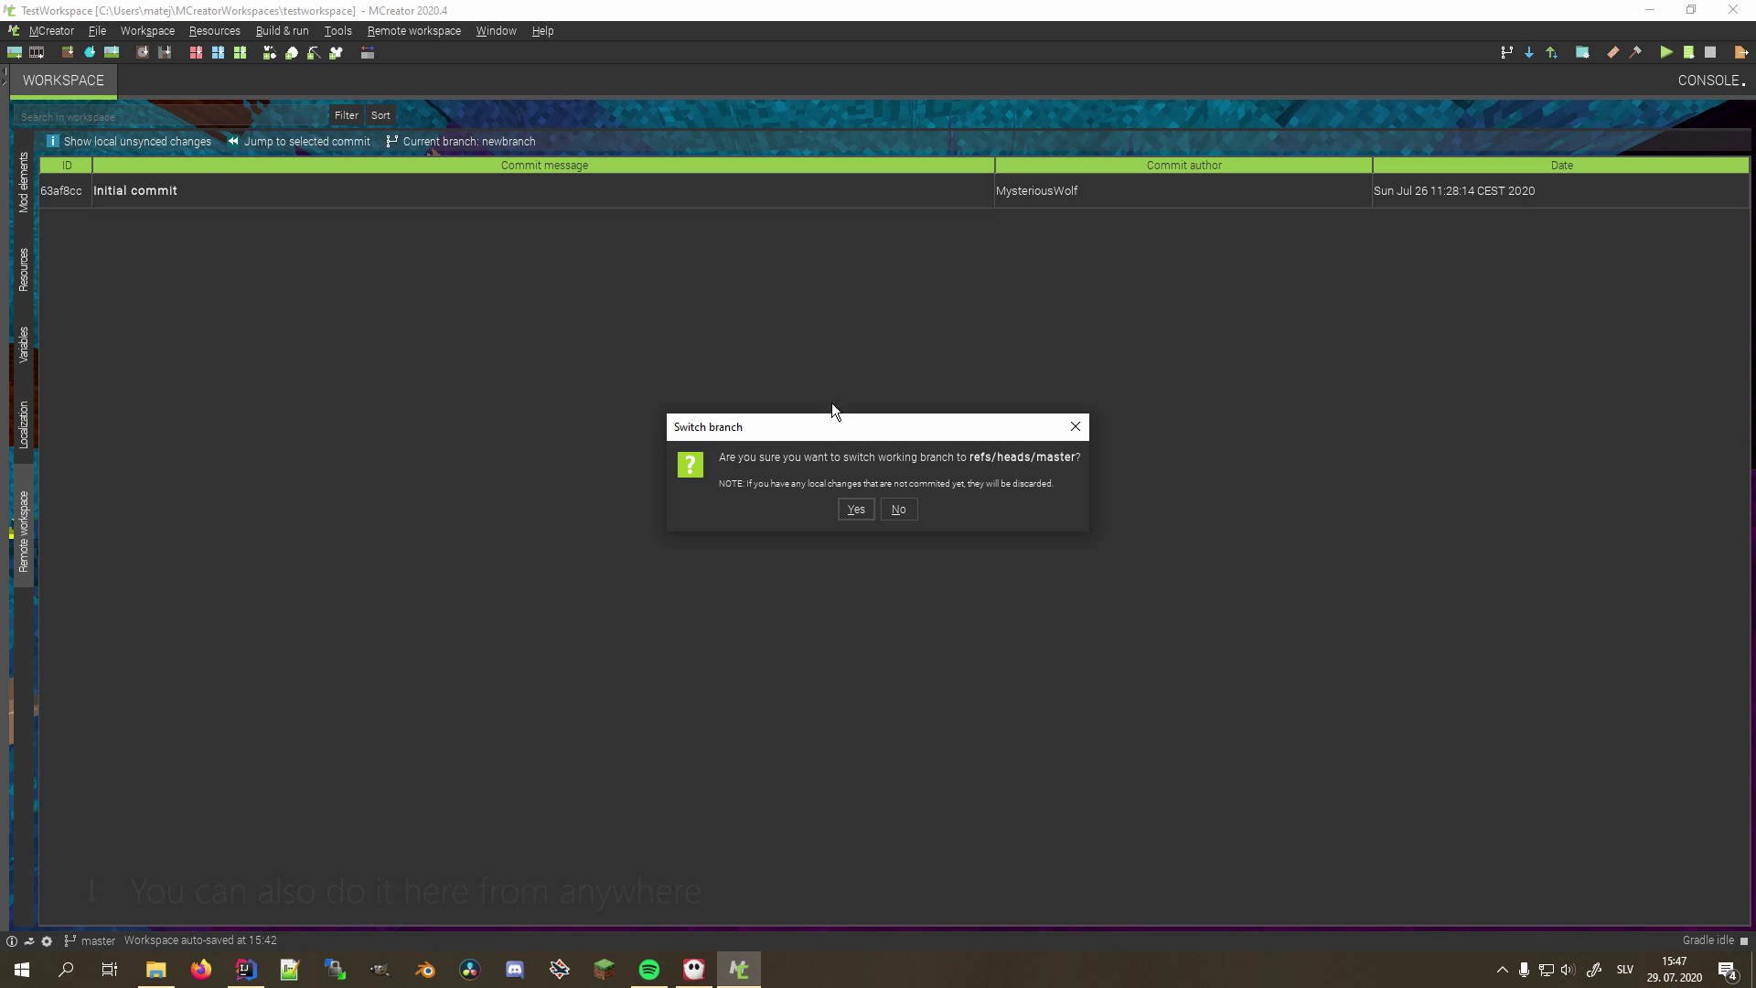
pyautogui.click(853, 510)
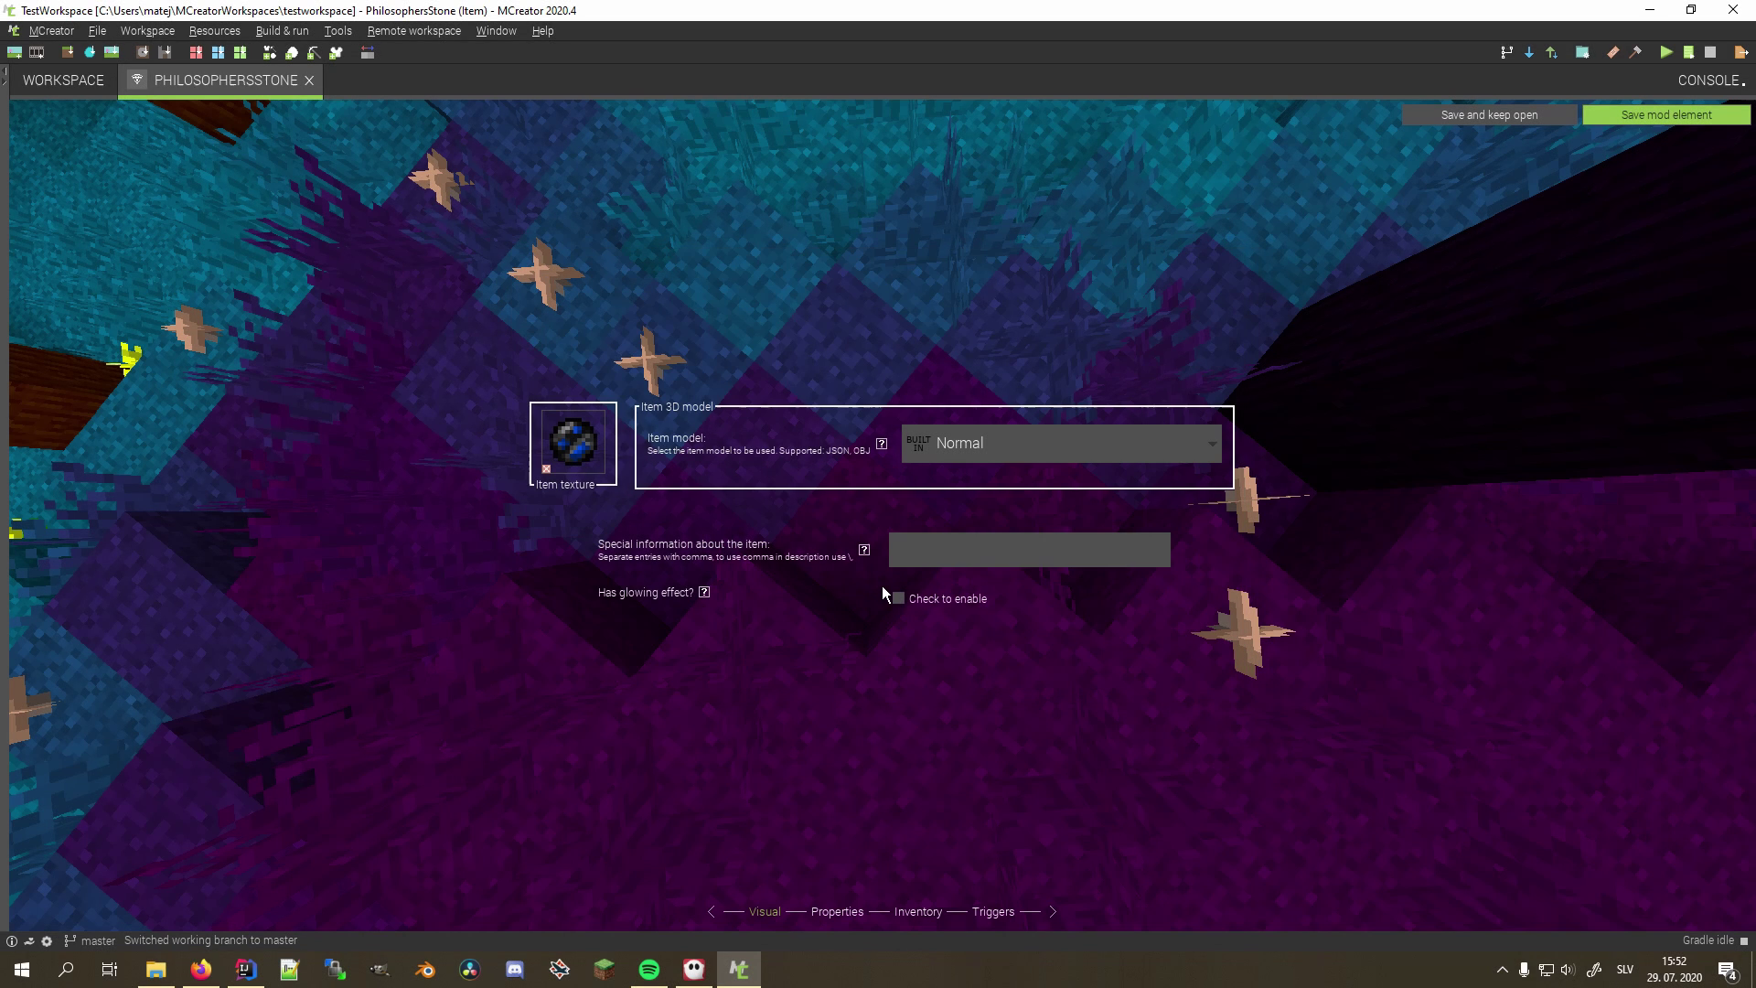
# Step: Give Philosopher's Stone 15 durability, damaged by crafting, and arrange its recipe items in the grid
pyautogui.click(835, 911)
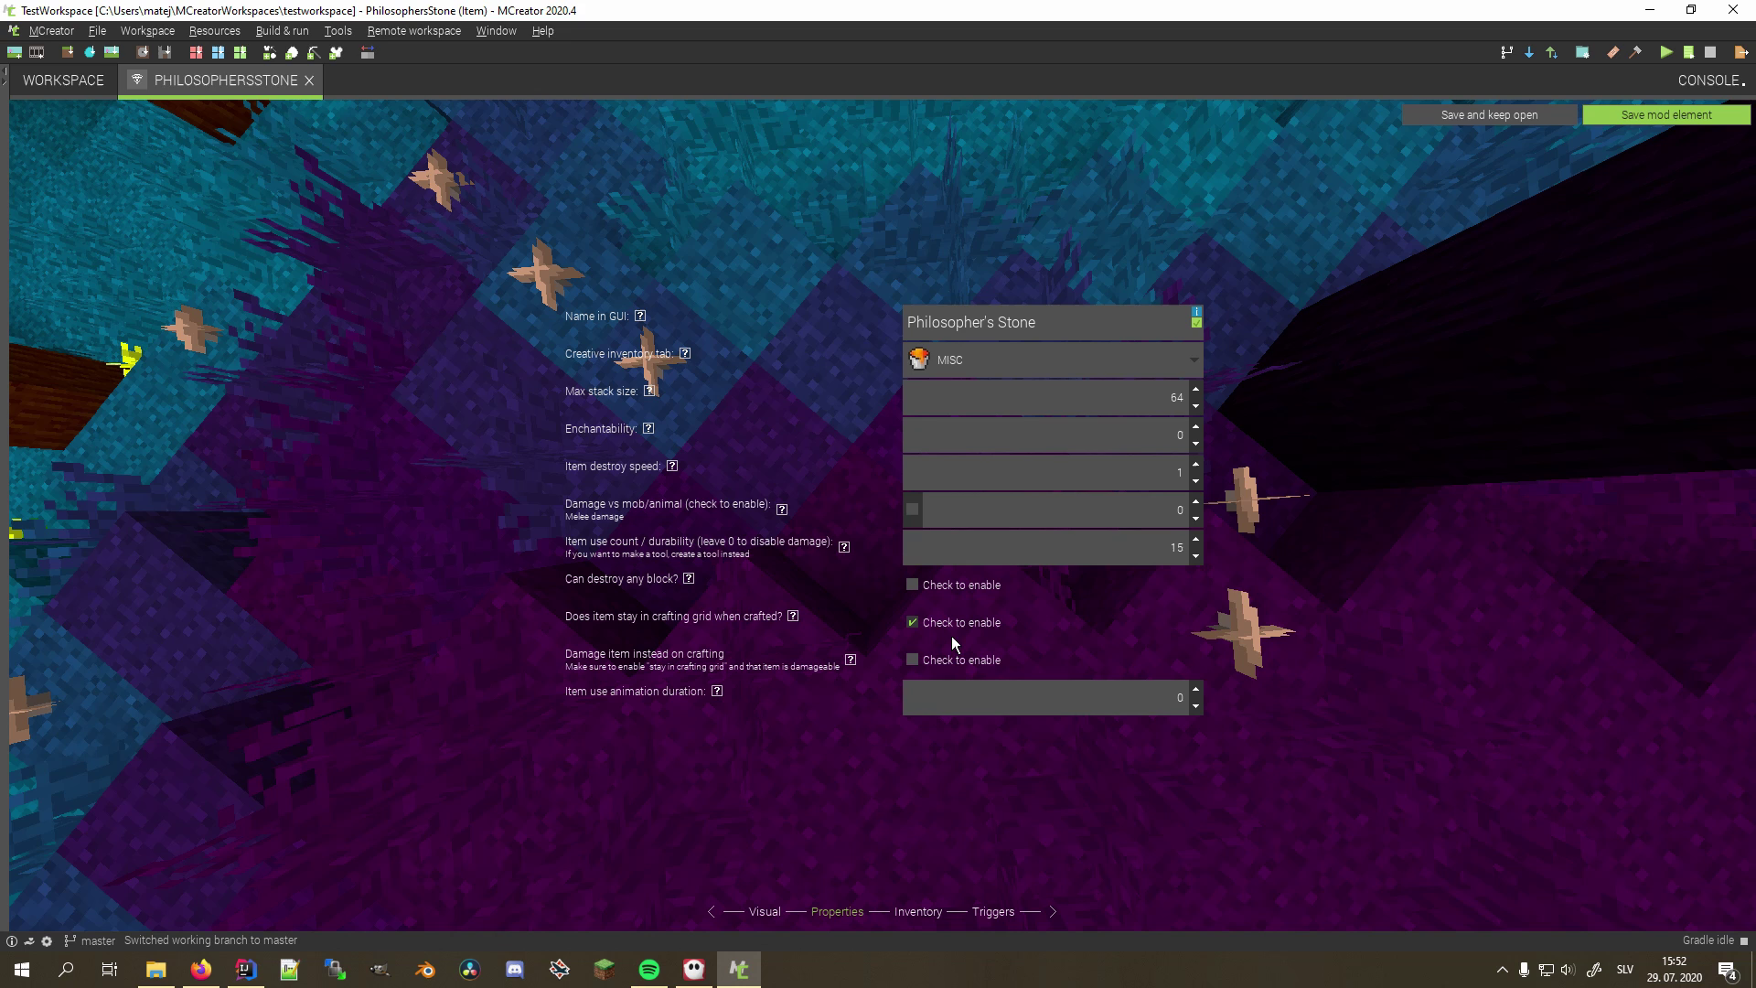
pyautogui.click(923, 660)
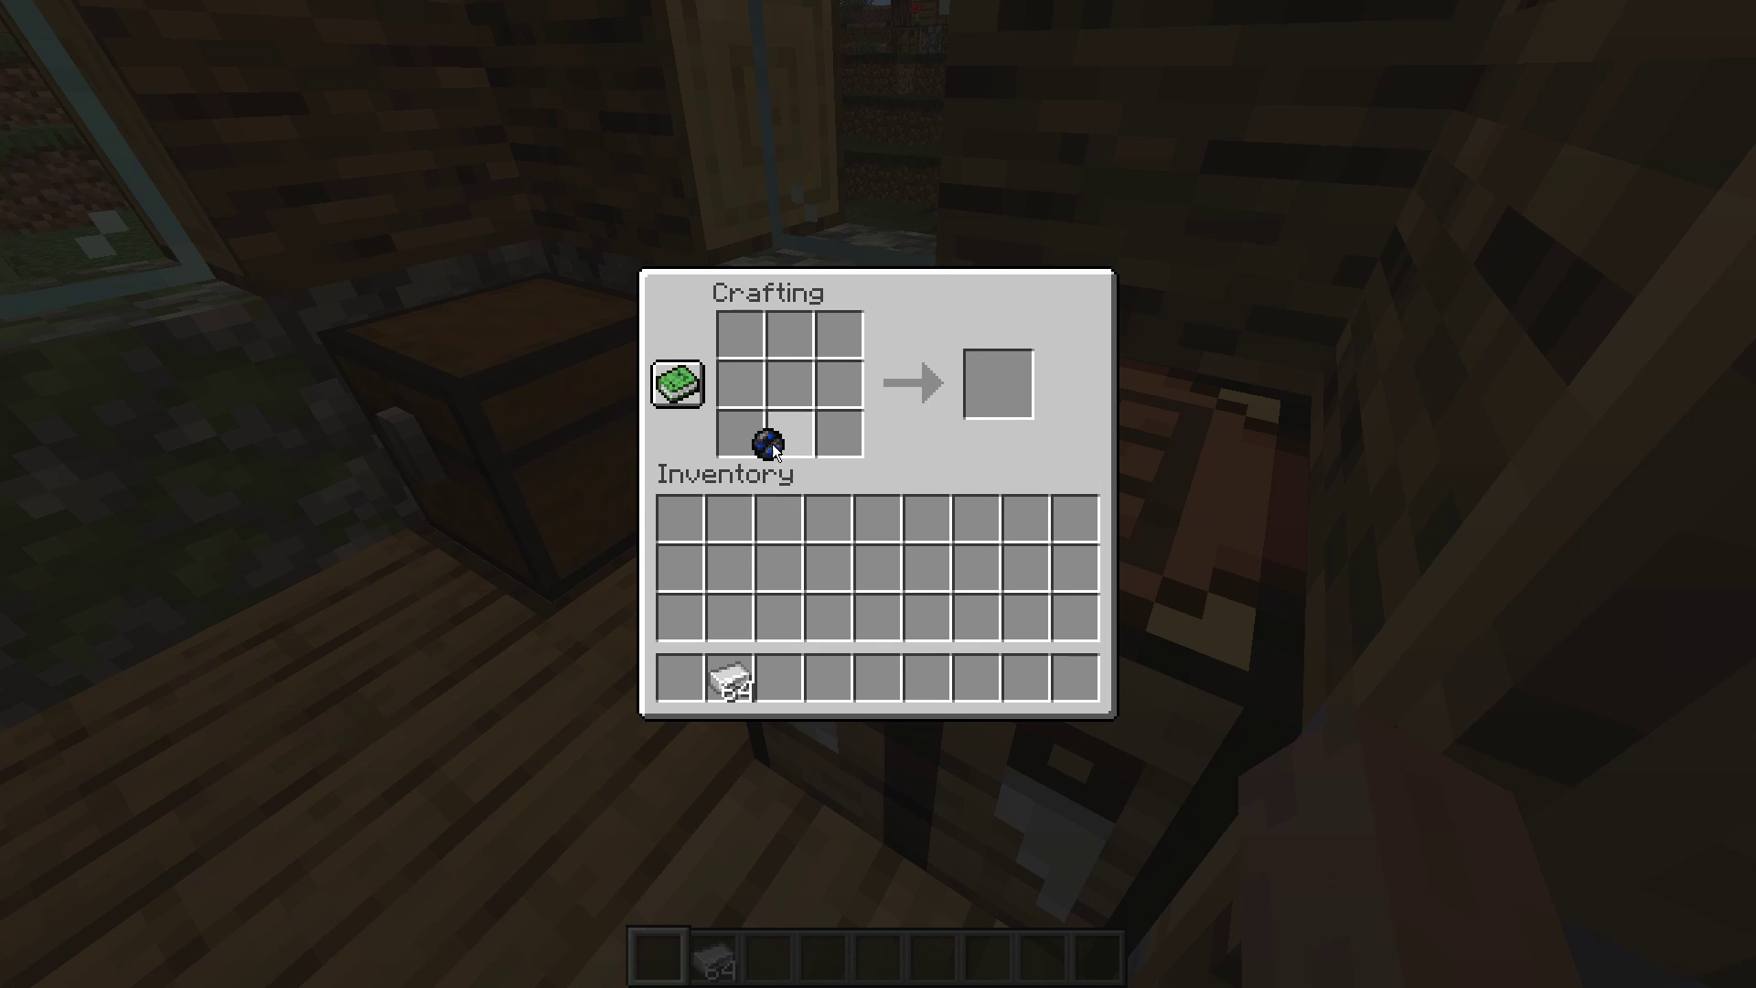
pyautogui.click(789, 385)
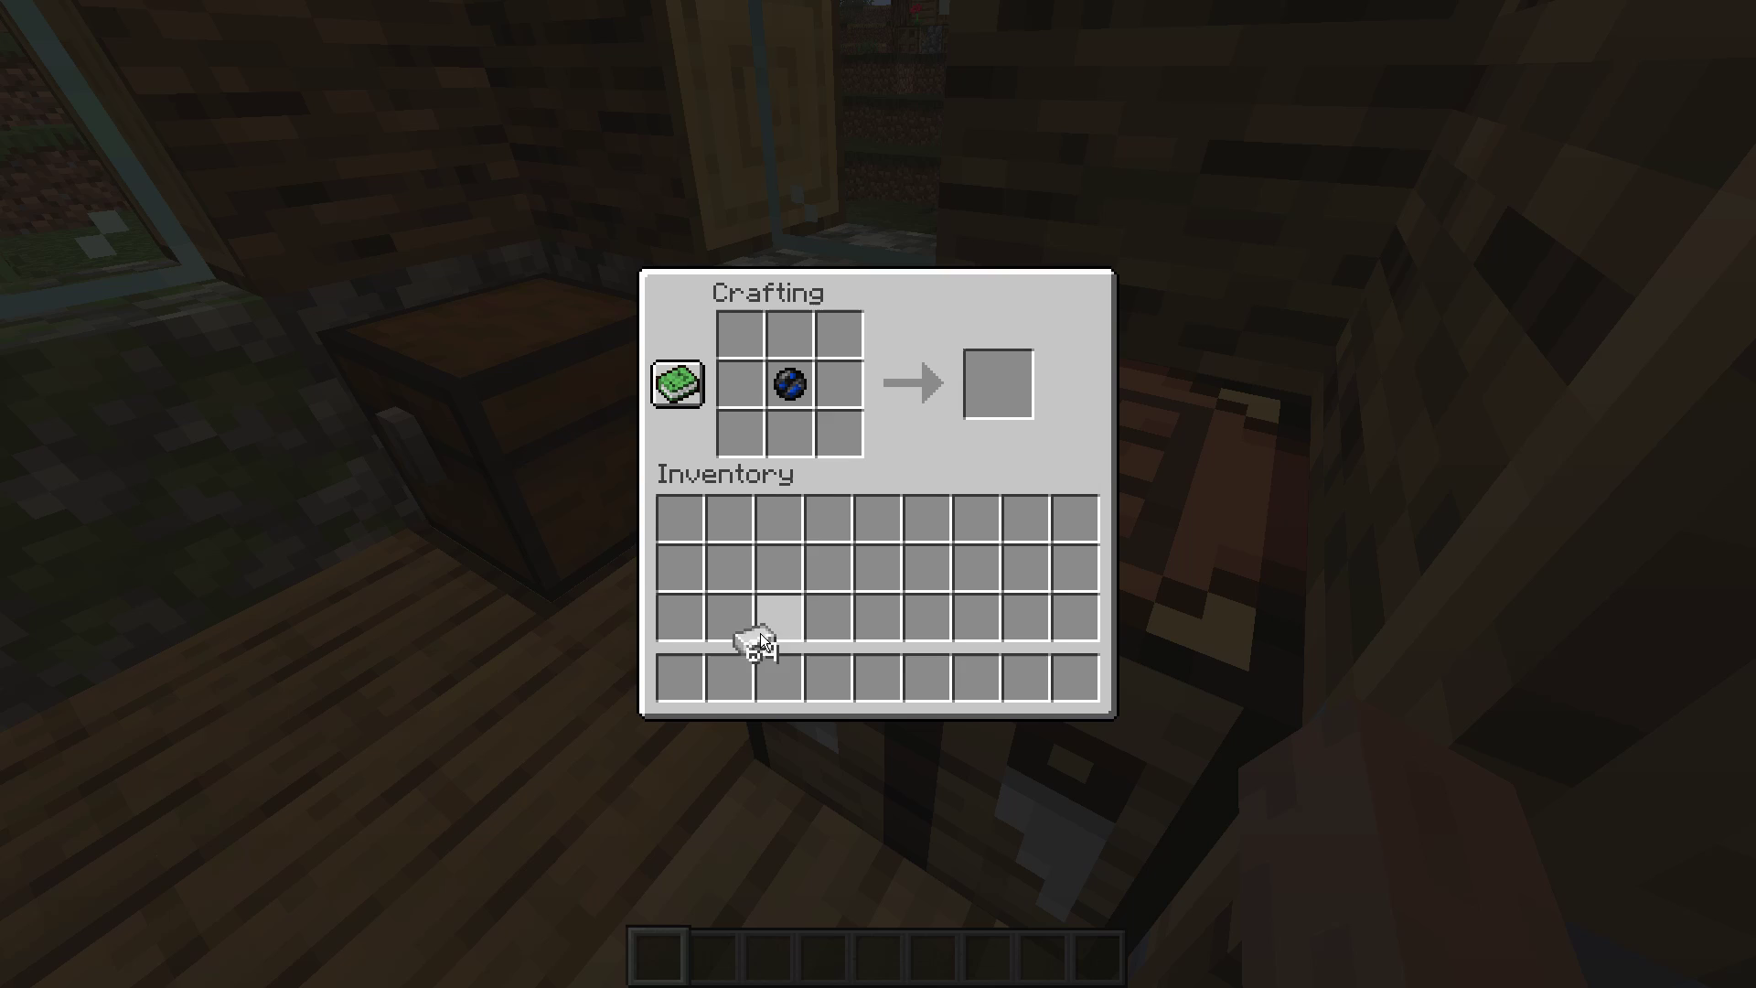
pyautogui.click(729, 679)
pyautogui.click(838, 384)
pyautogui.click(998, 385)
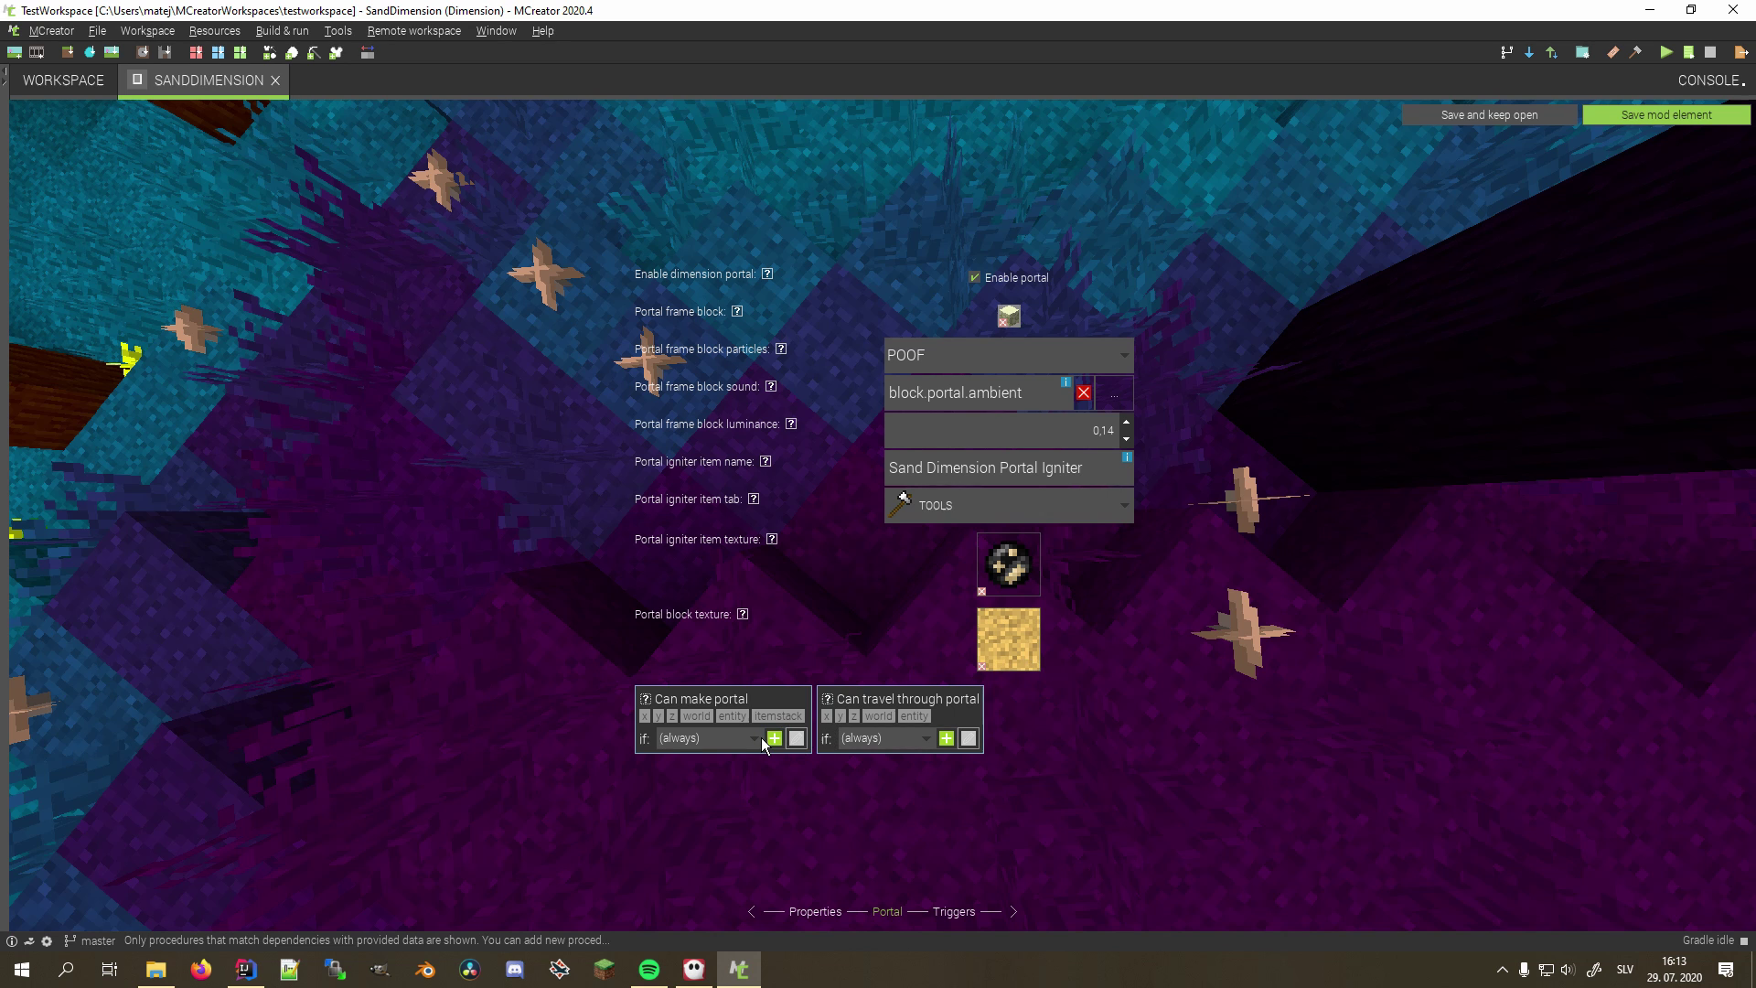
# Step: Create a new IsSurvival procedure for the Can make portal condition
pyautogui.click(775, 739)
pyautogui.hotkey('ctrl', 'a')
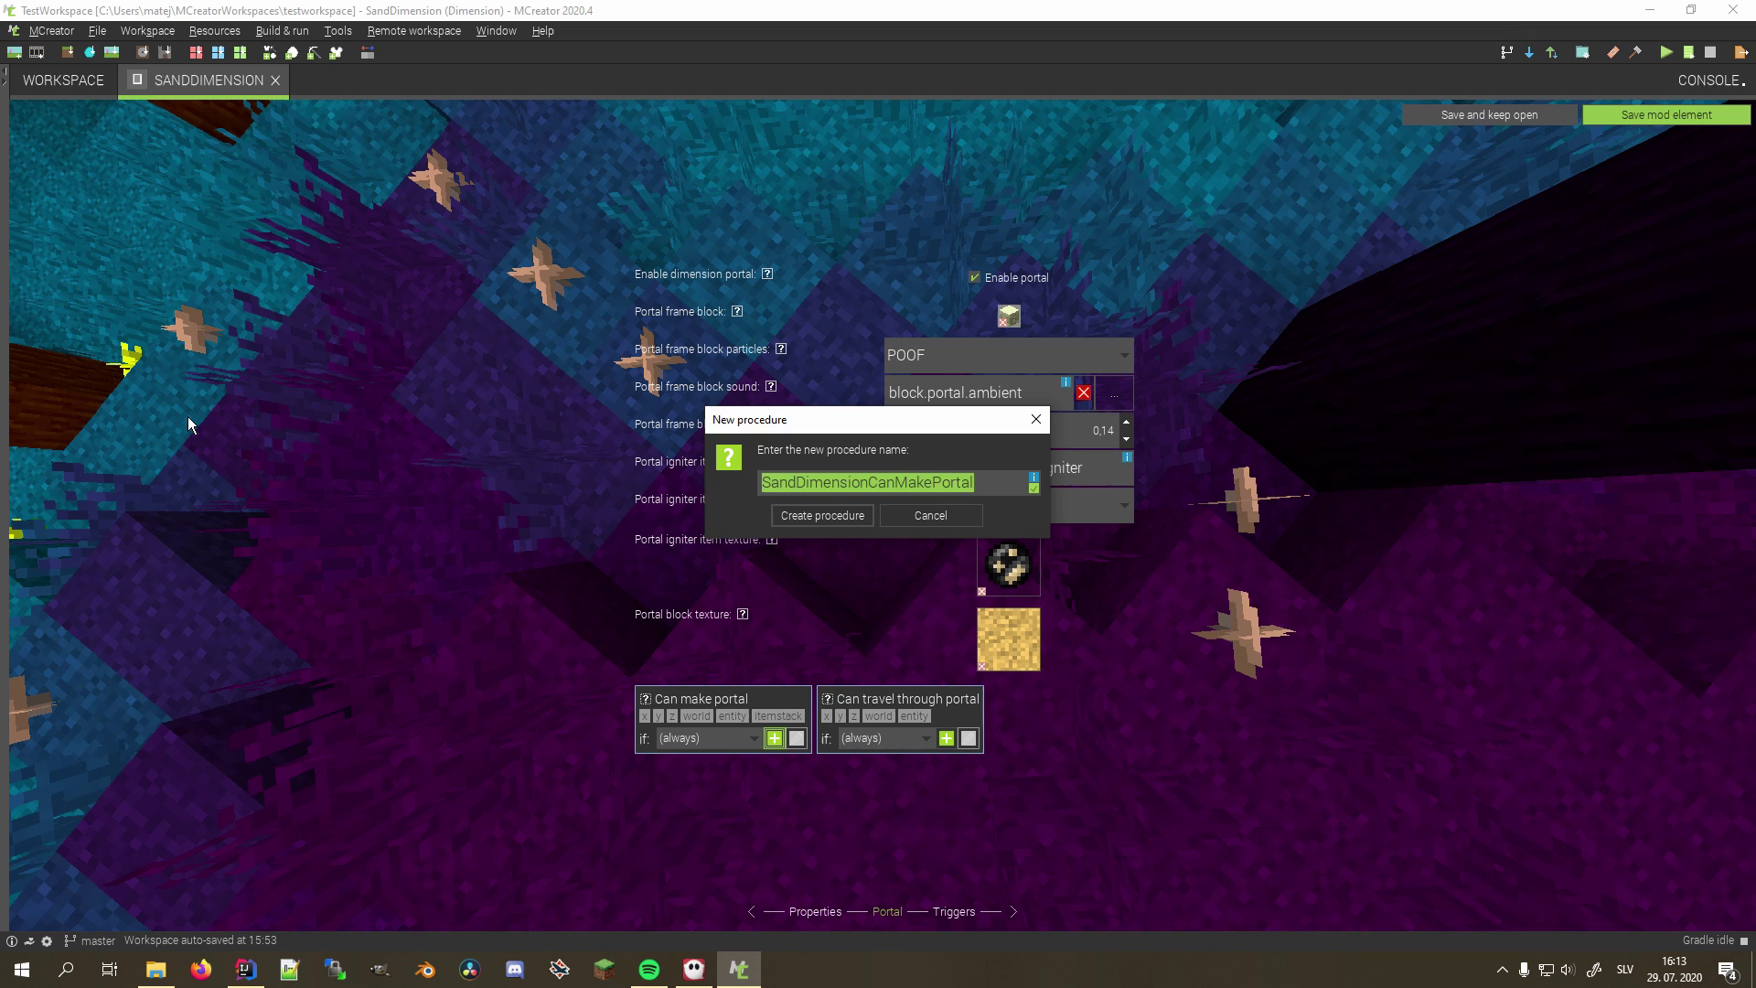
pyautogui.write('IsSurvi')
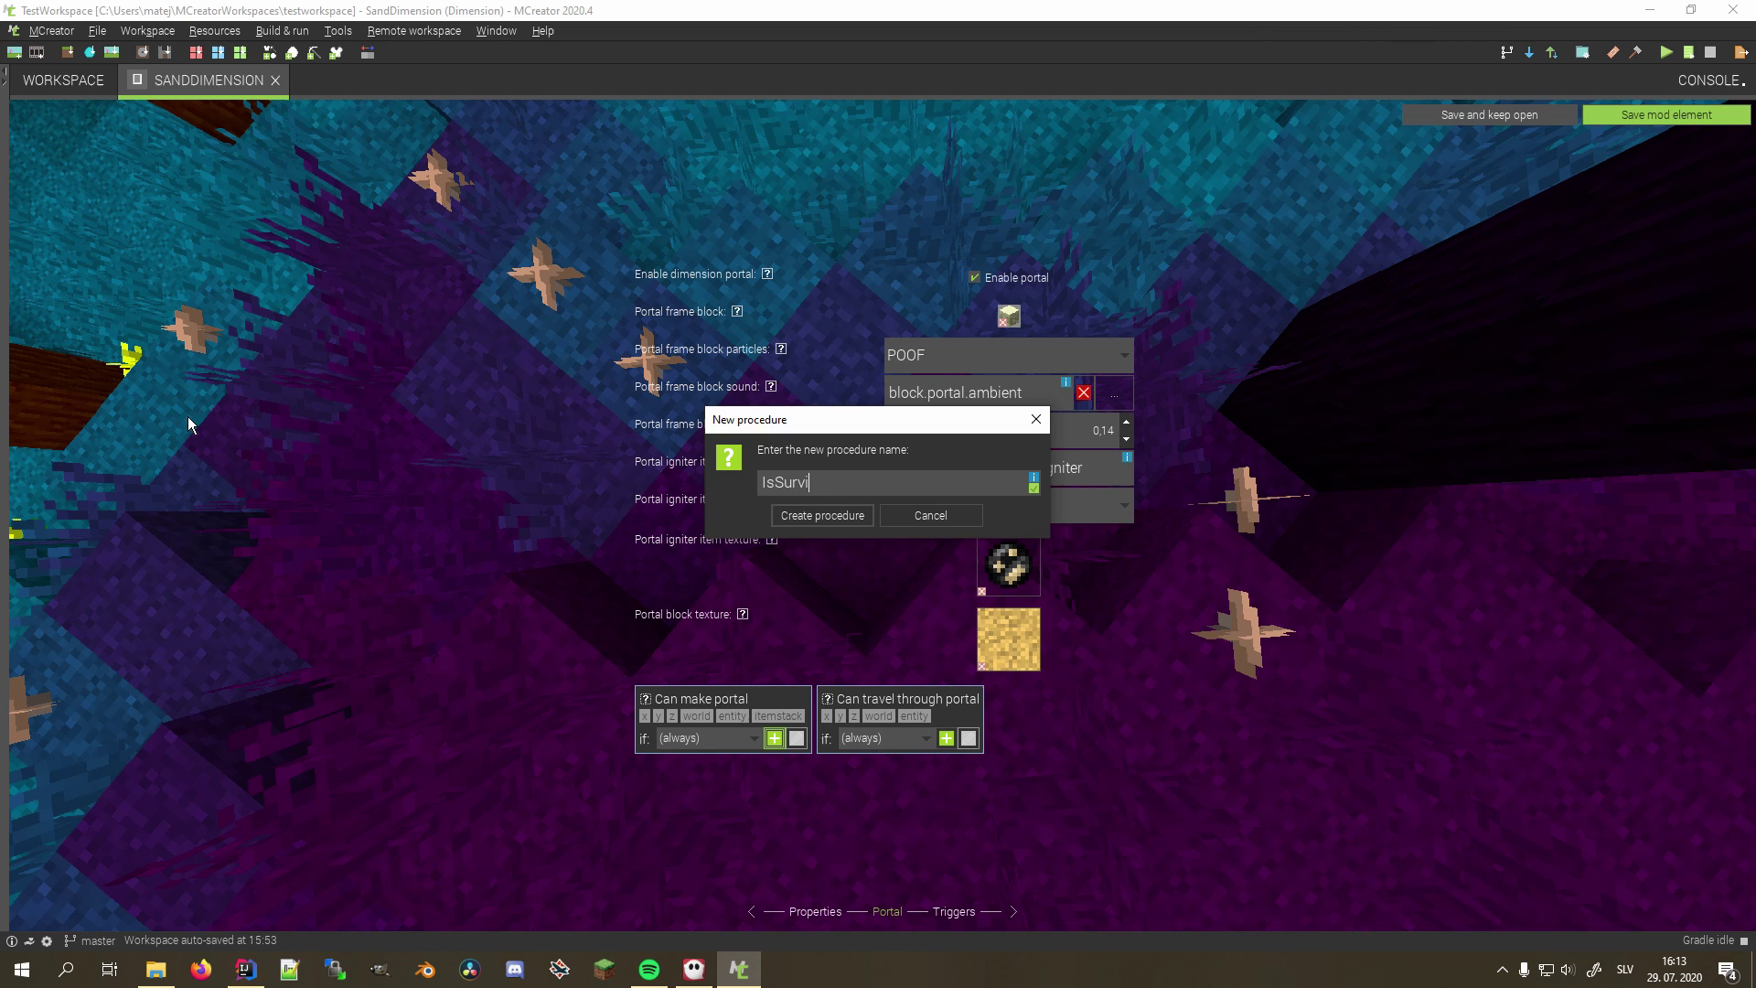
pyautogui.write('val')
pyautogui.press('Return')
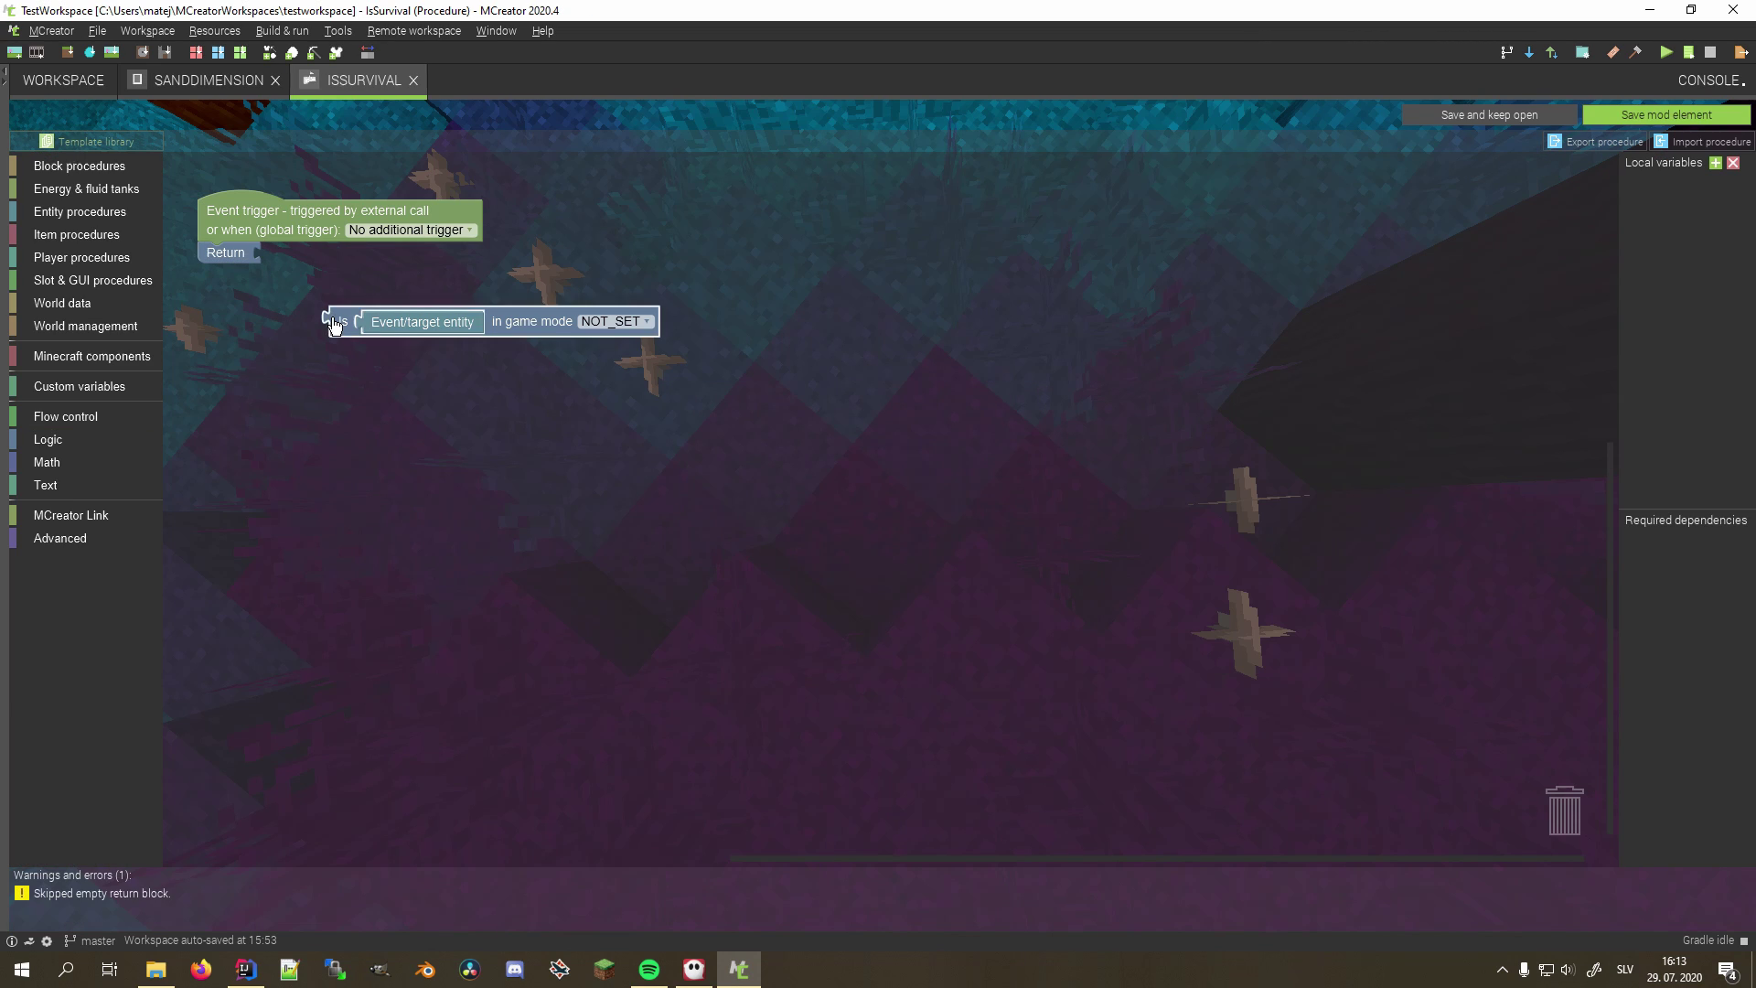
# Step: Make IsSurvival return whether the entity is in SURVIVAL game mode, and save
pyautogui.moveTo(332, 324); pyautogui.dragTo(262, 256)
pyautogui.click(549, 257)
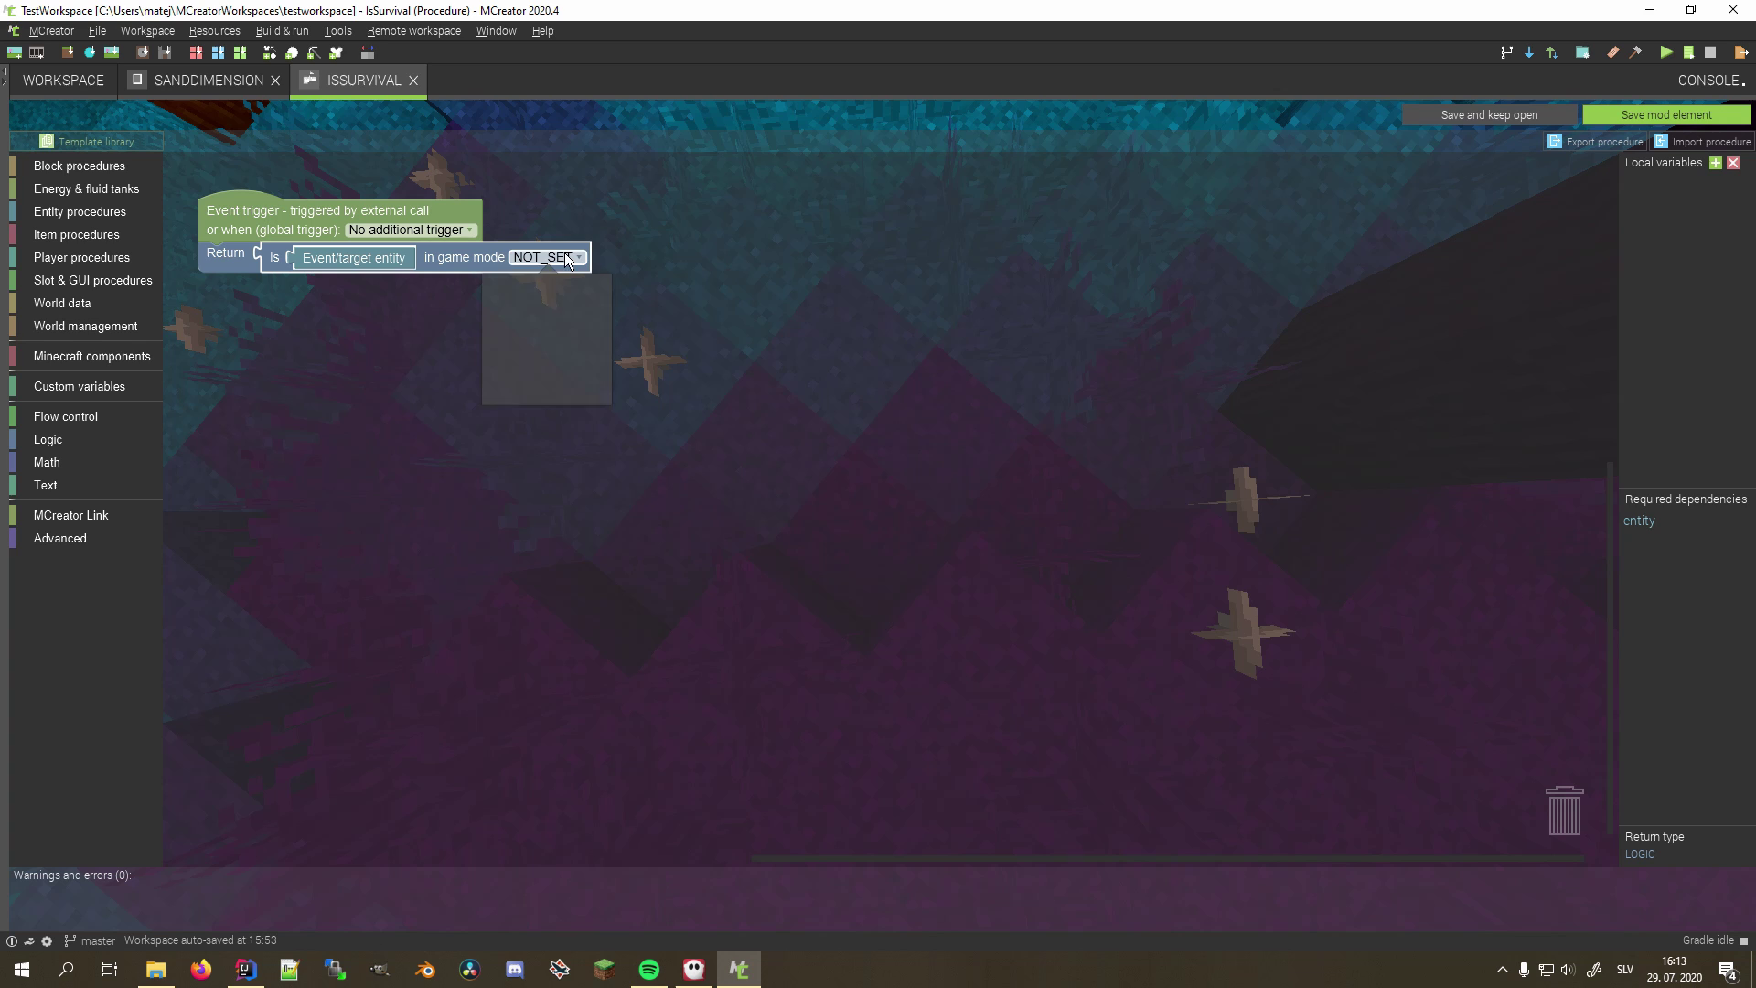
pyautogui.click(542, 315)
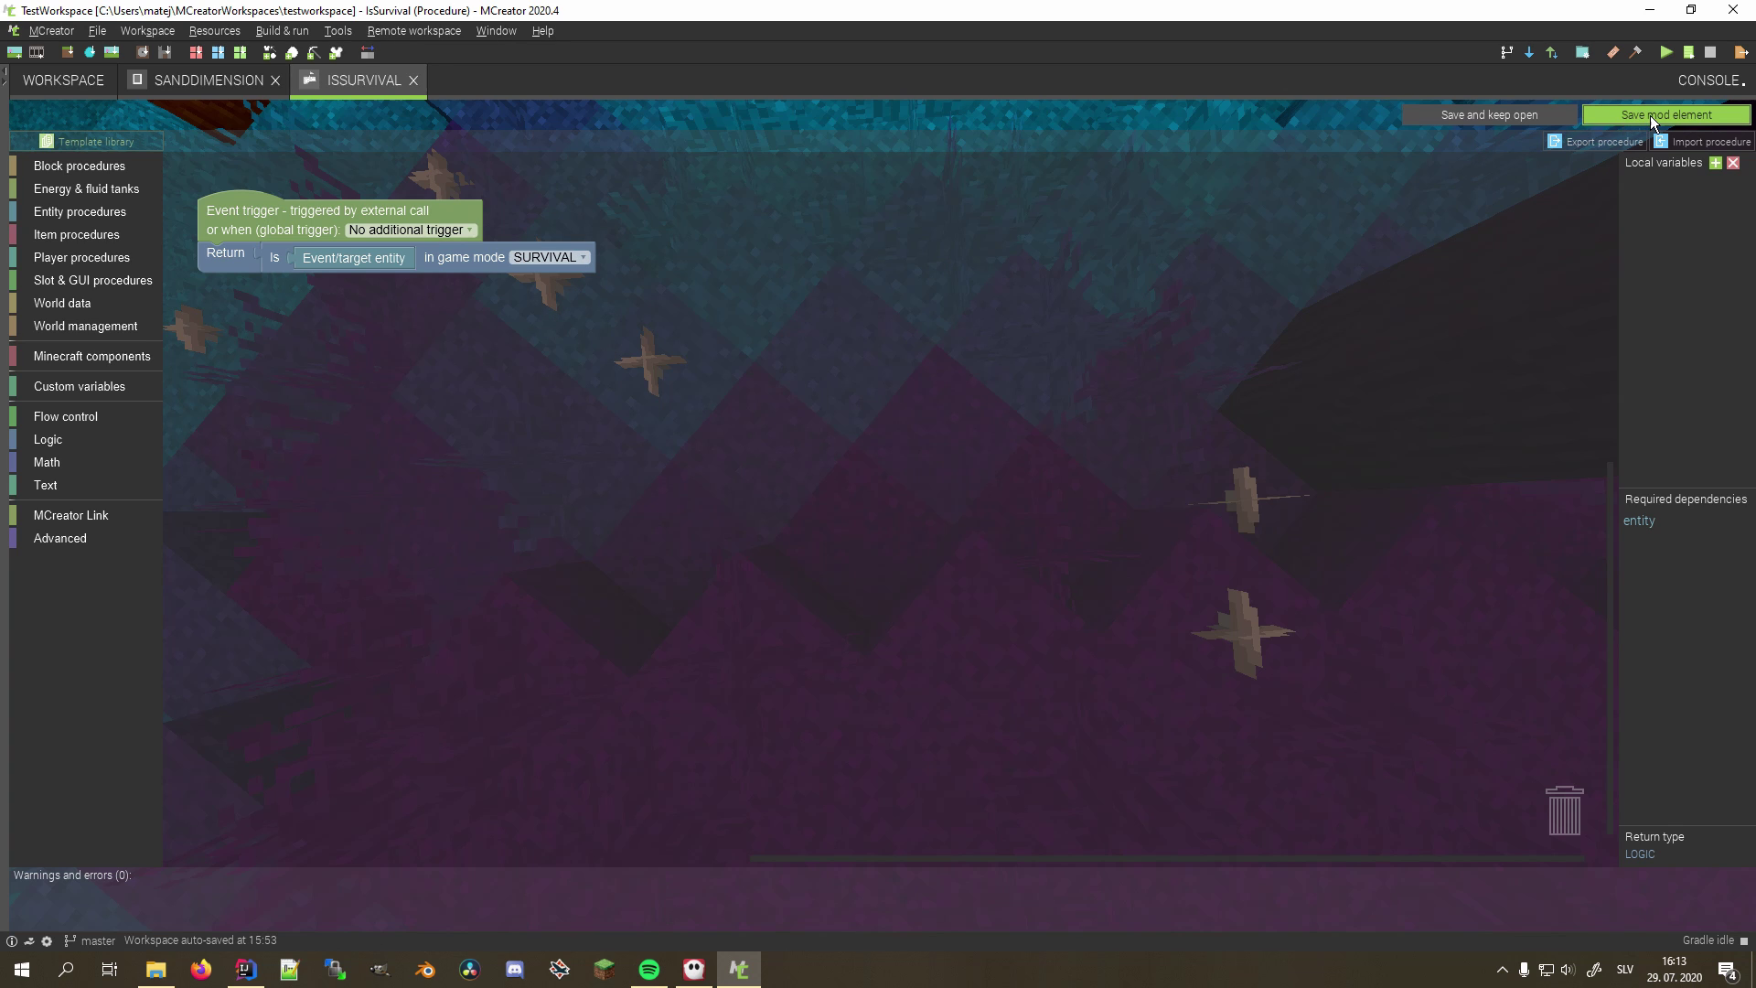
pyautogui.click(1666, 113)
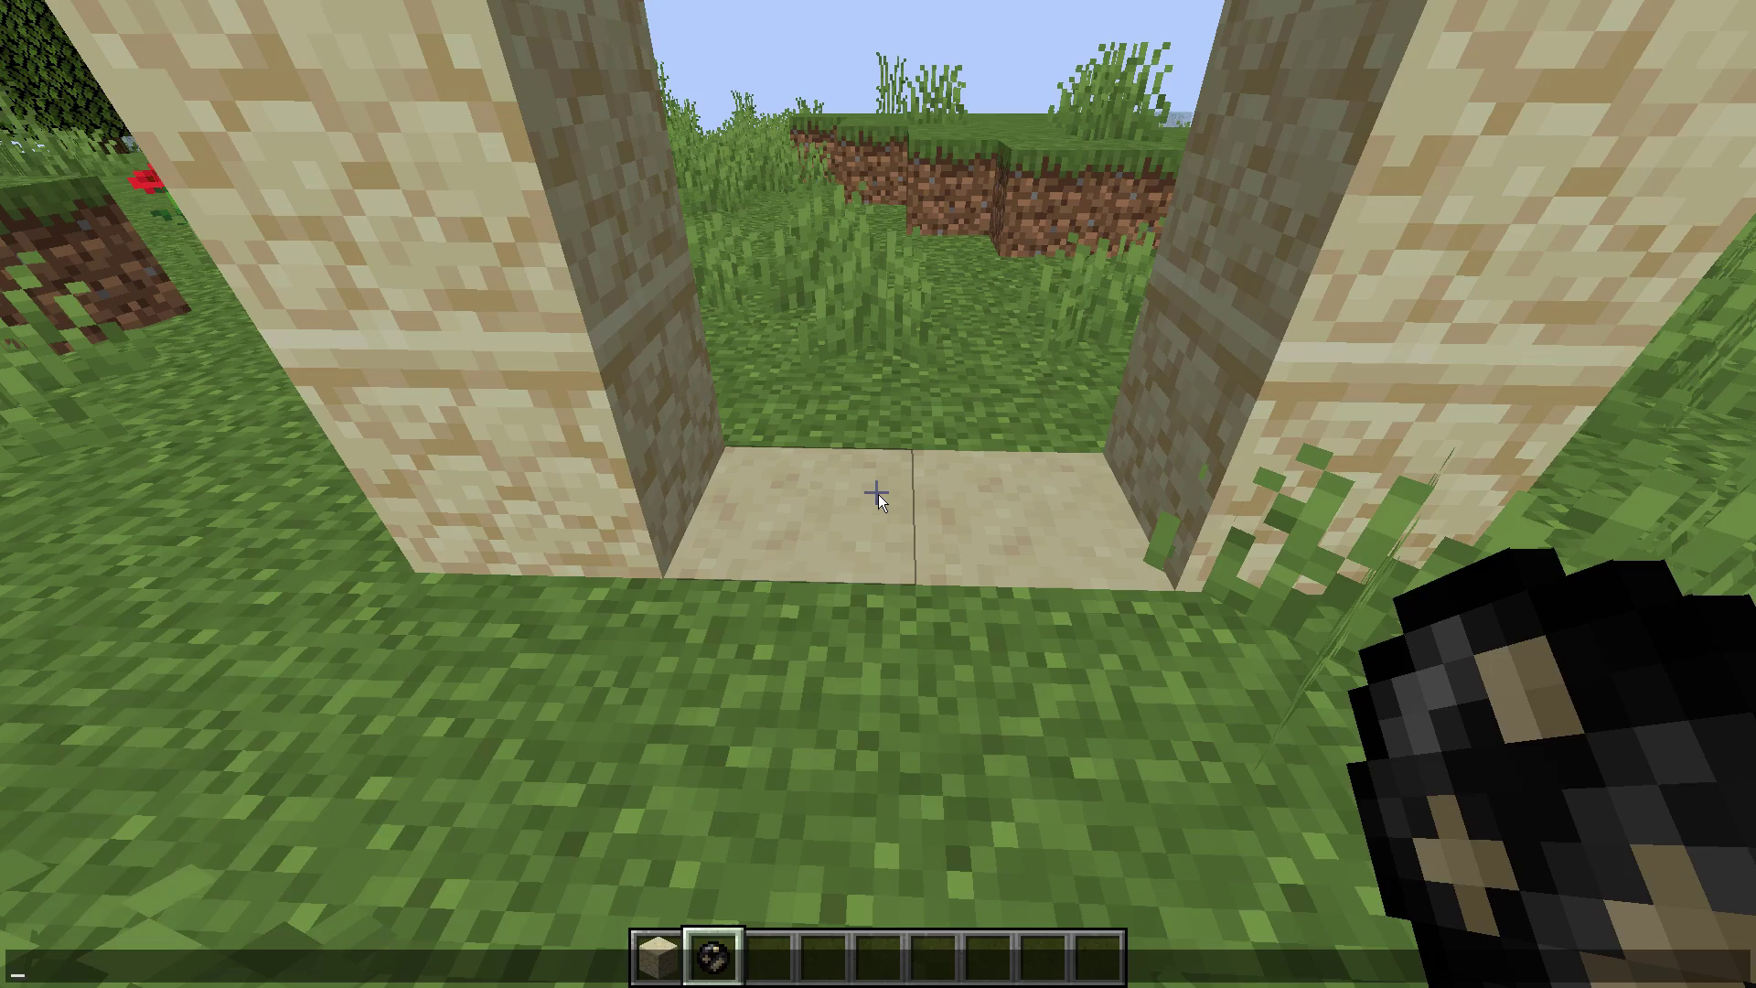
pyautogui.write('/gamemode')
# Step: Switch to survival with /gamemode survival, then place a jungle plank block from hotbar slot 1
pyautogui.press('Tab')
pyautogui.press('Tab')
pyautogui.press('Tab')
pyautogui.press('Tab')
pyautogui.press('Return')
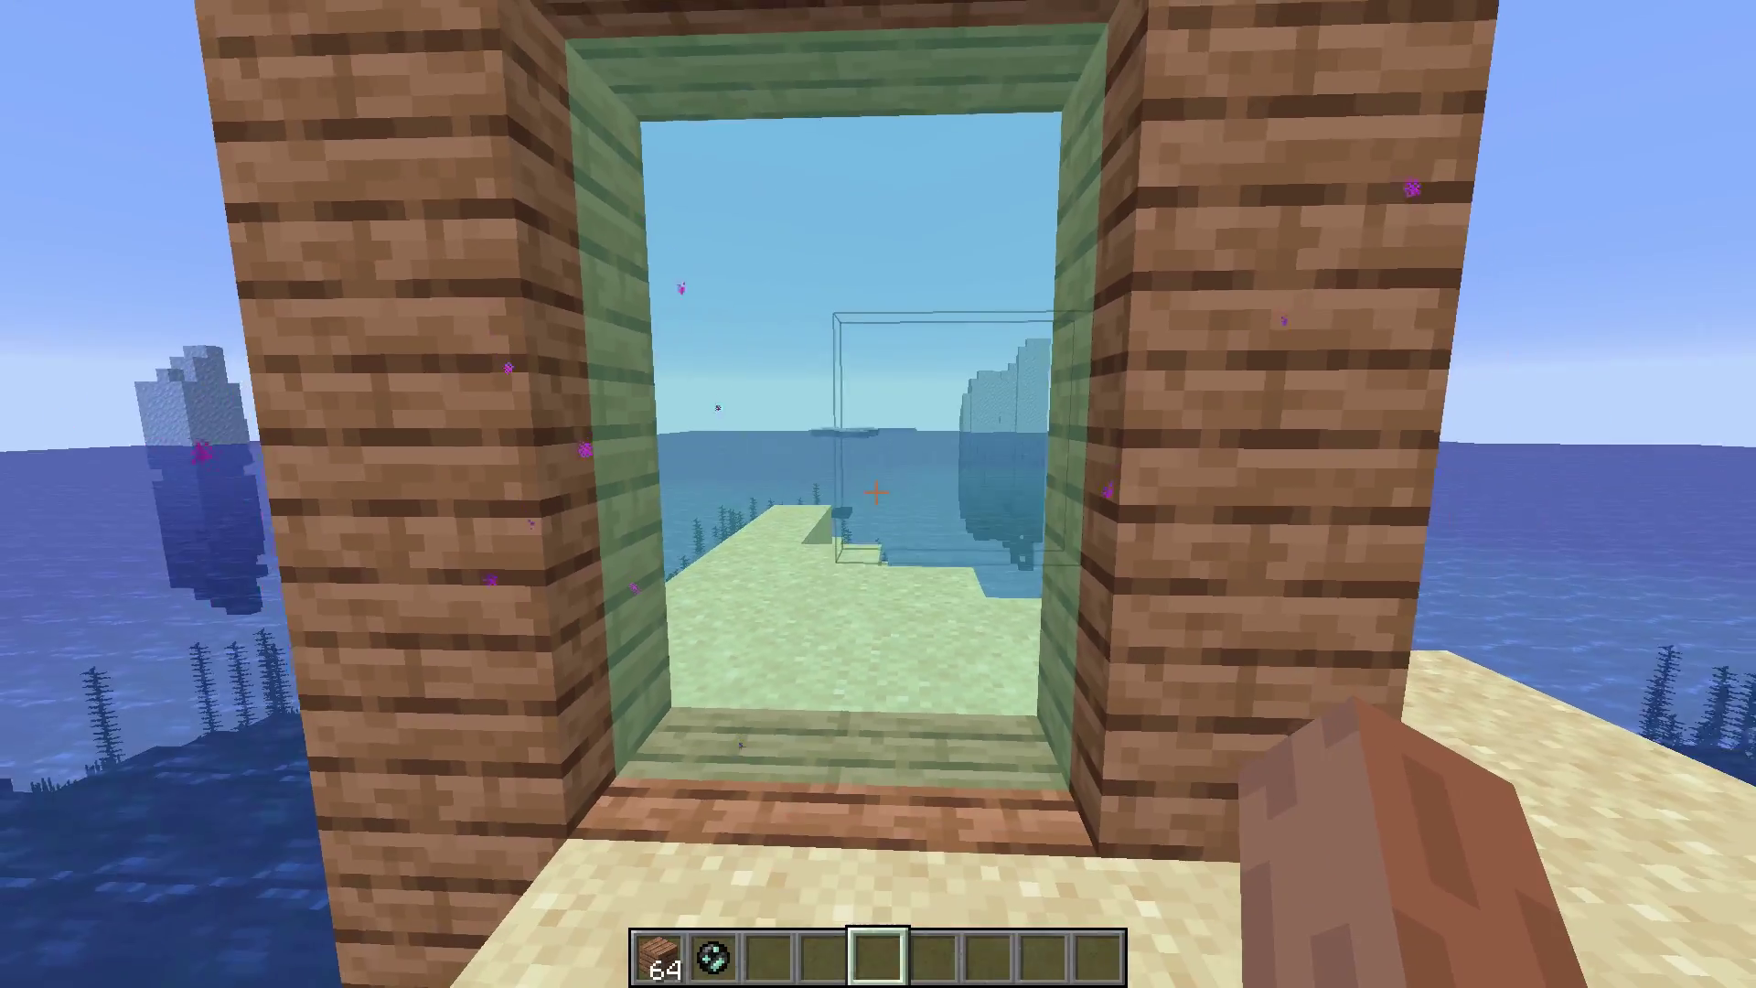
pyautogui.press('1')
pyautogui.rightClick(877, 493)
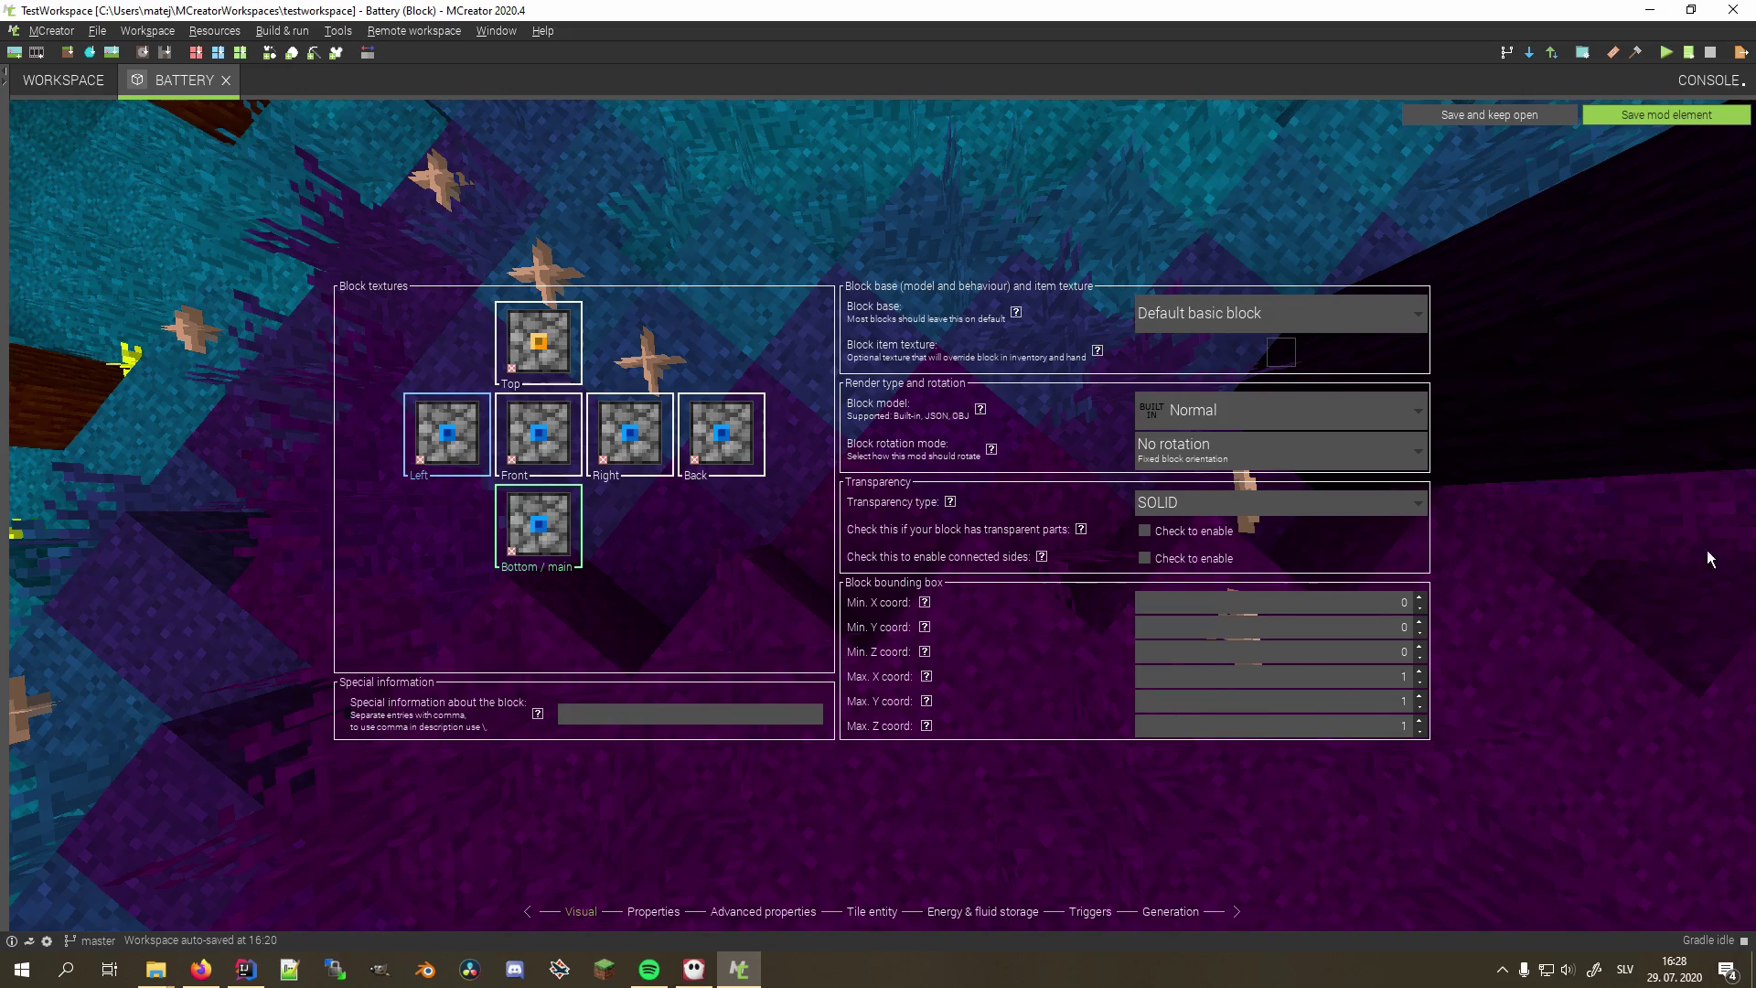
# Step: Check Battery's tile entity and 400,000-capacity energy storage settings, then view its unassigned triggers
pyautogui.click(862, 915)
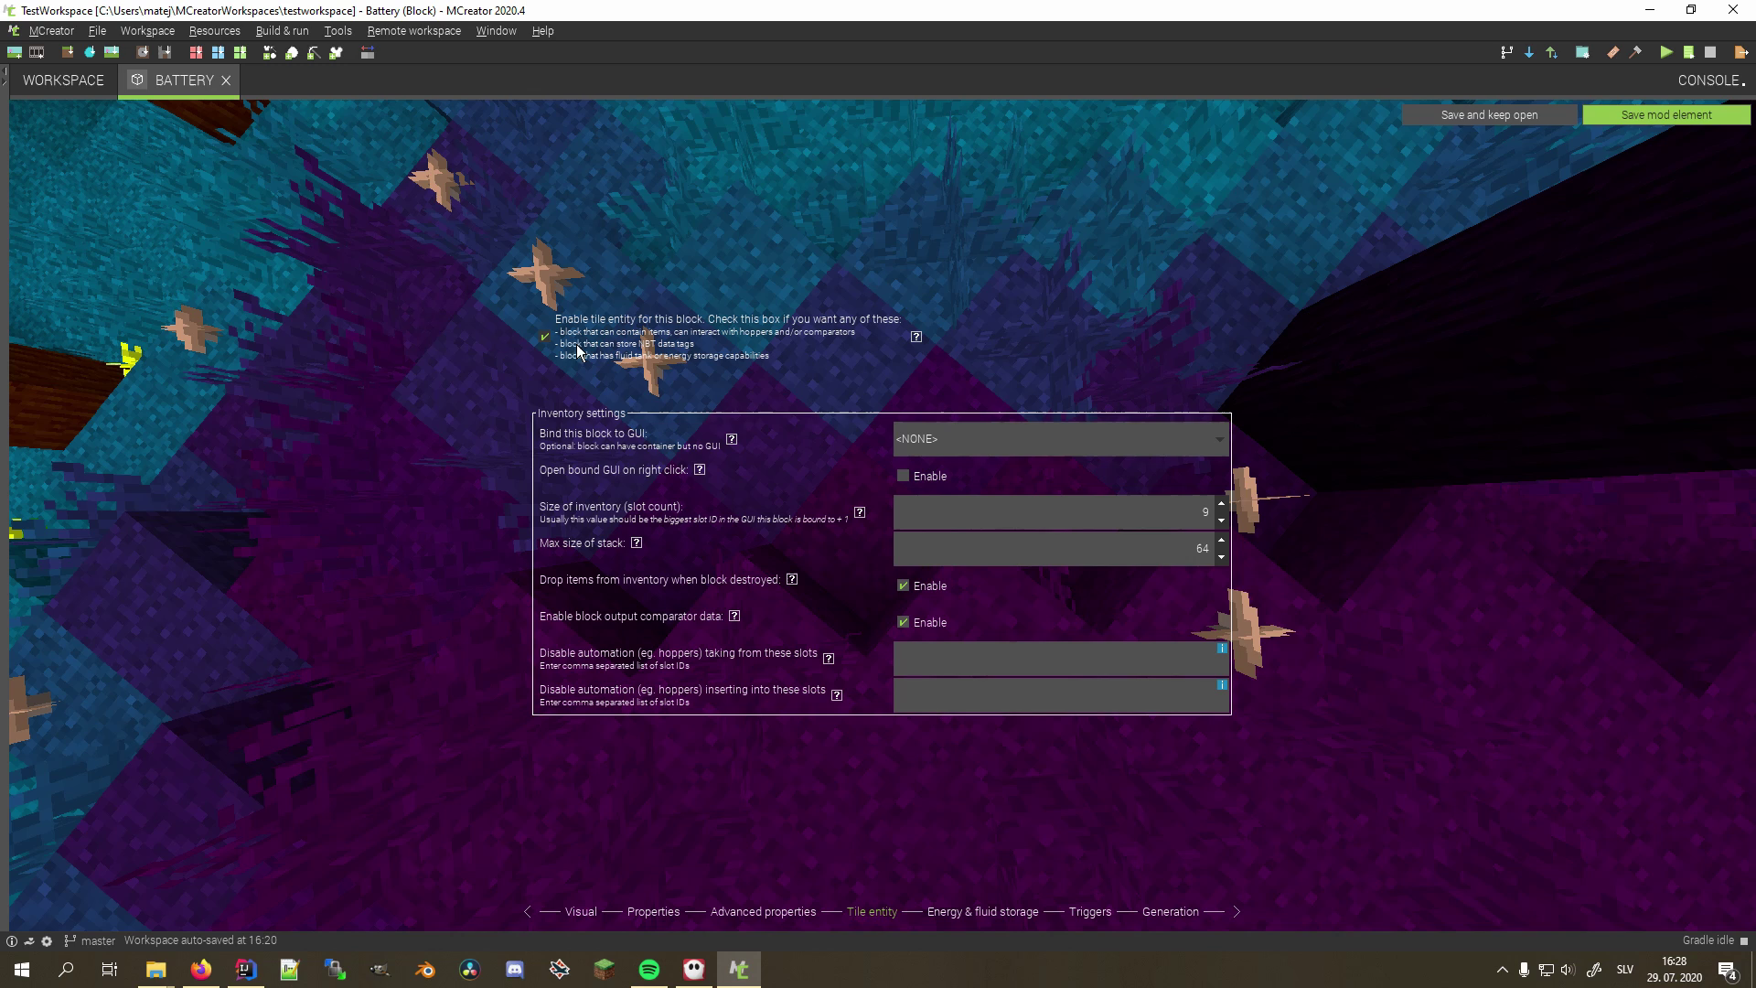
pyautogui.click(965, 915)
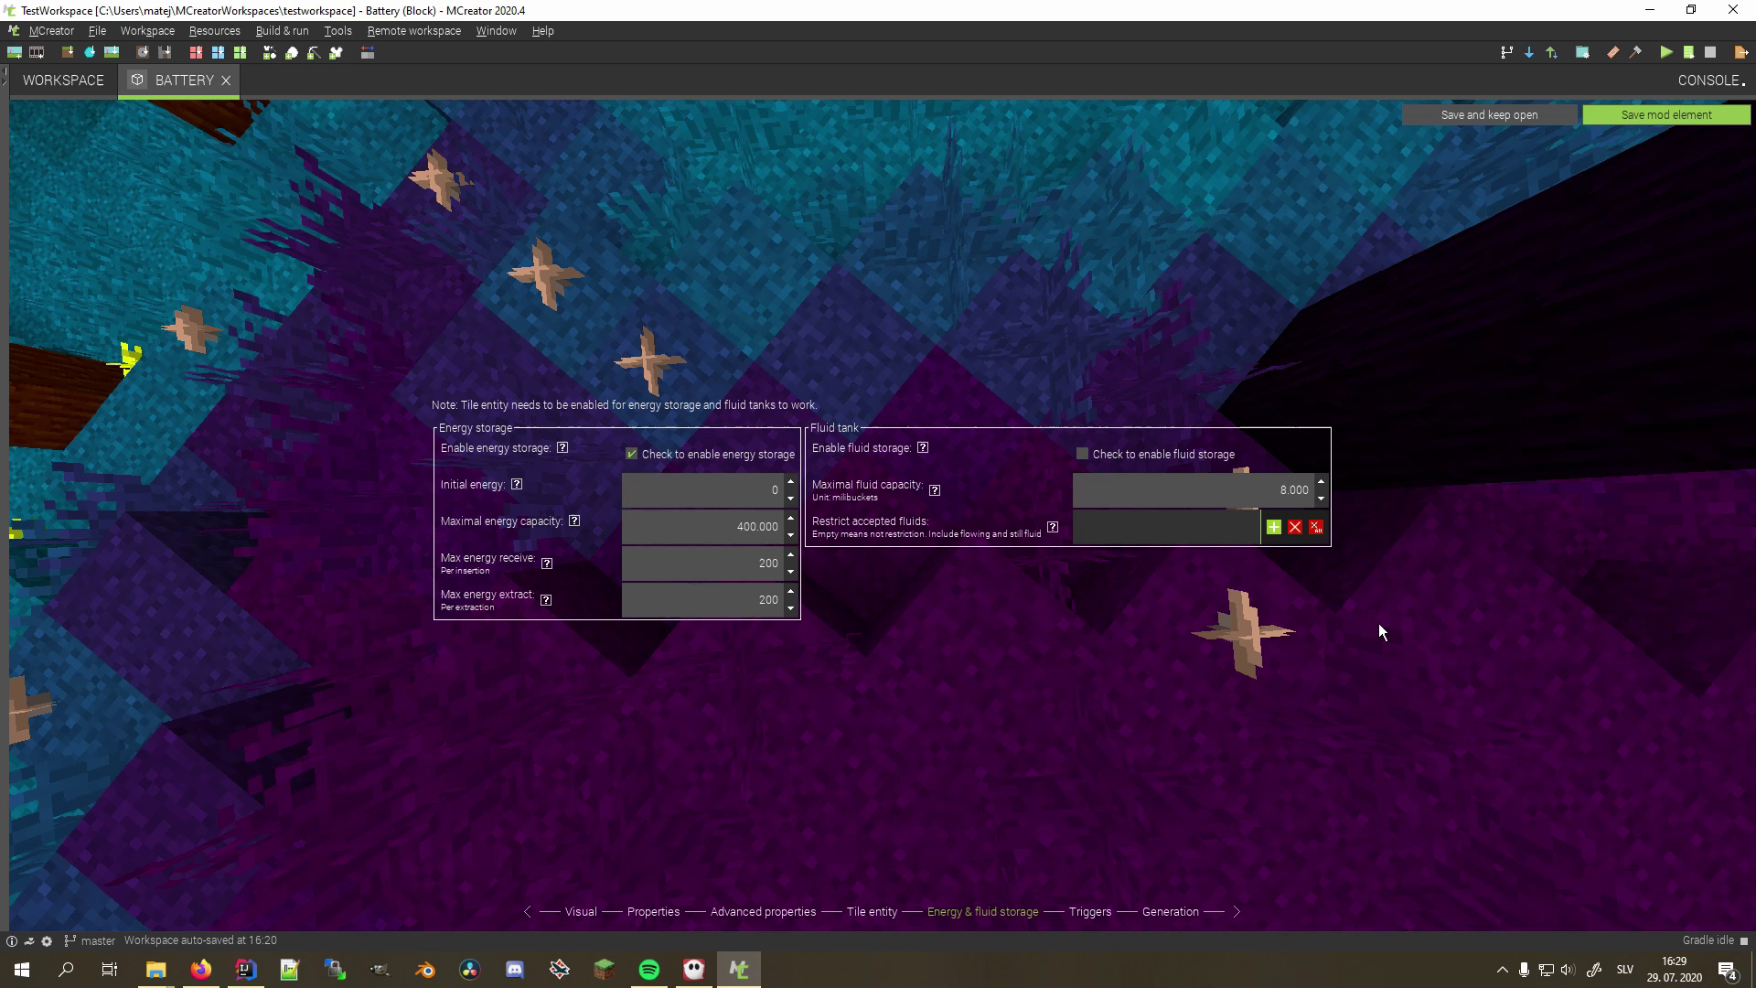
pyautogui.click(1092, 911)
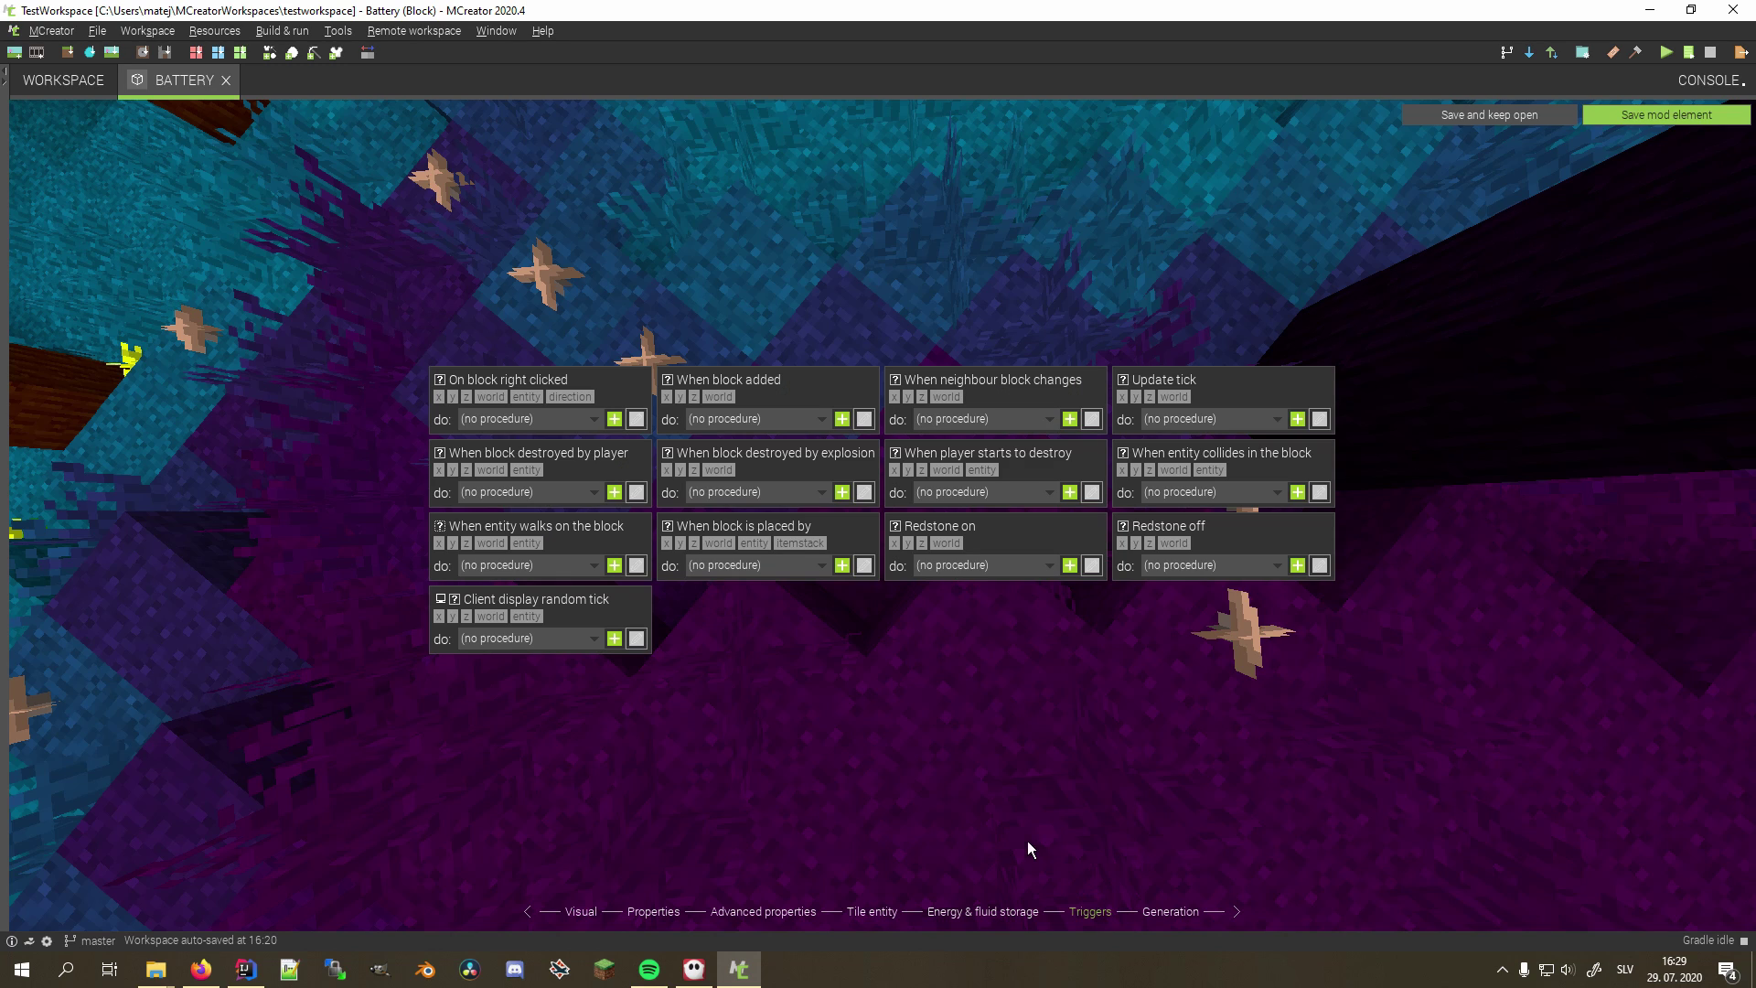
# Step: Create the OutputEnergyTop update-tick procedure from the 'Push 100 energy to the block above' template
pyautogui.click(1297, 419)
pyautogui.write('OutputEnergy')
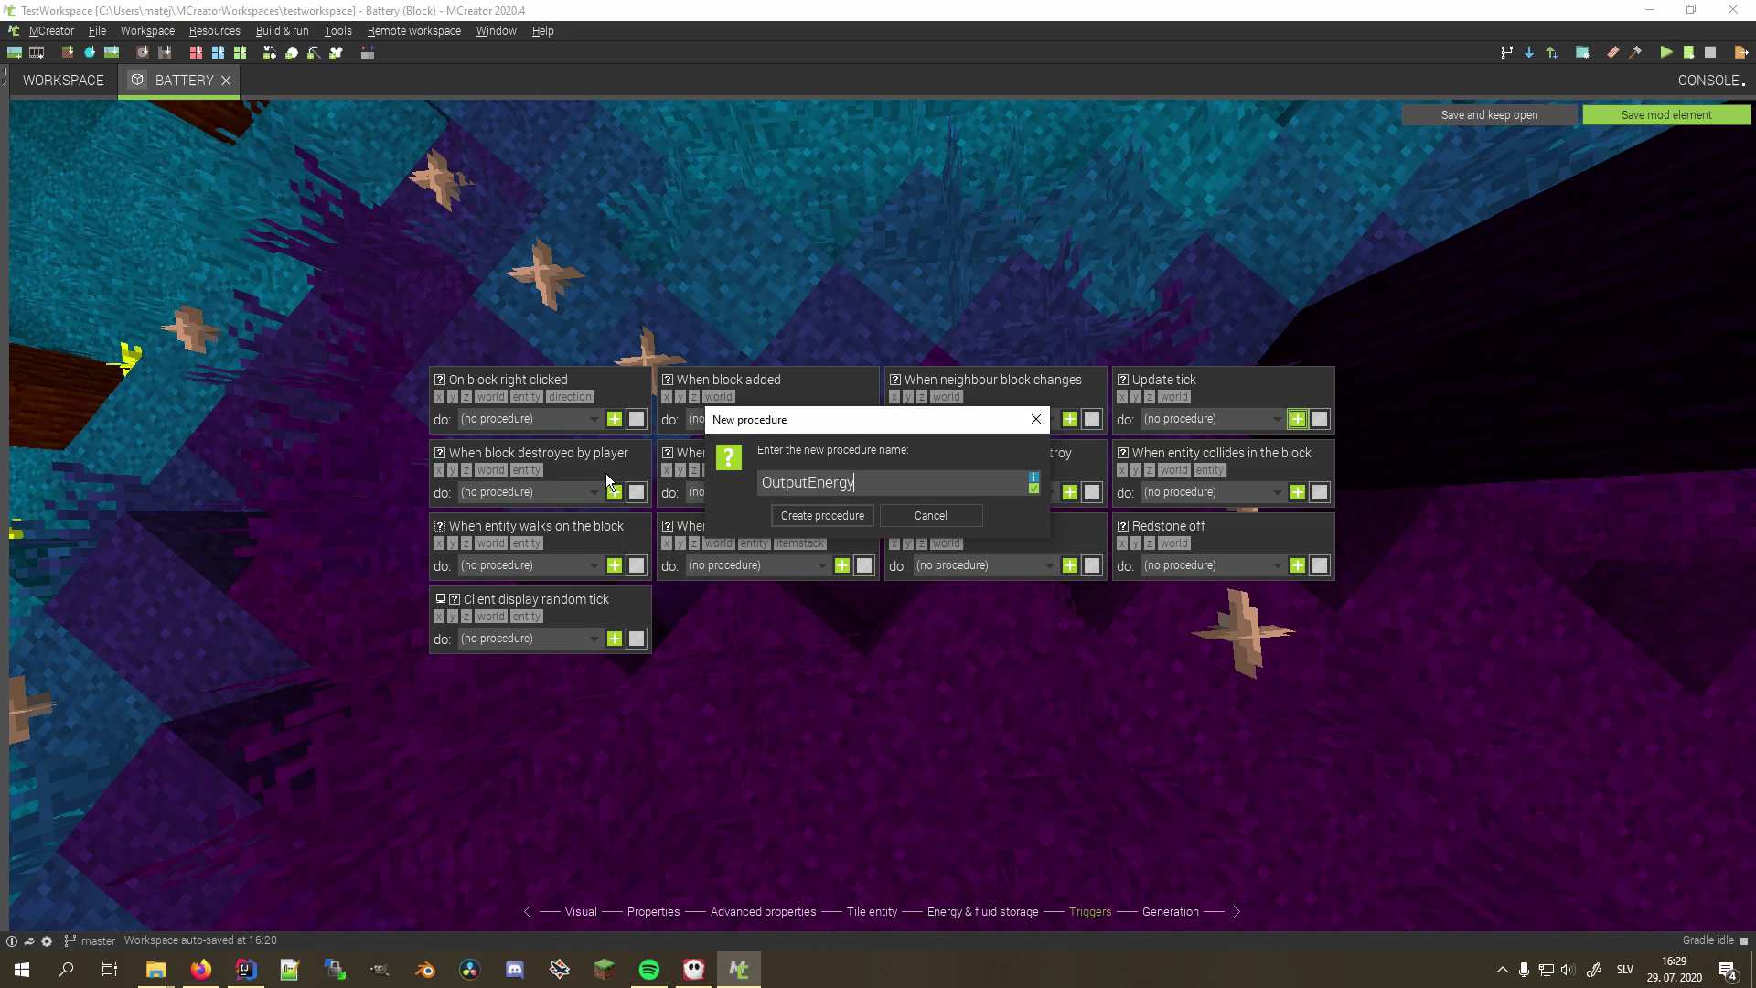
pyautogui.press('Return')
pyautogui.moveTo(316, 192); pyautogui.dragTo(413, 234)
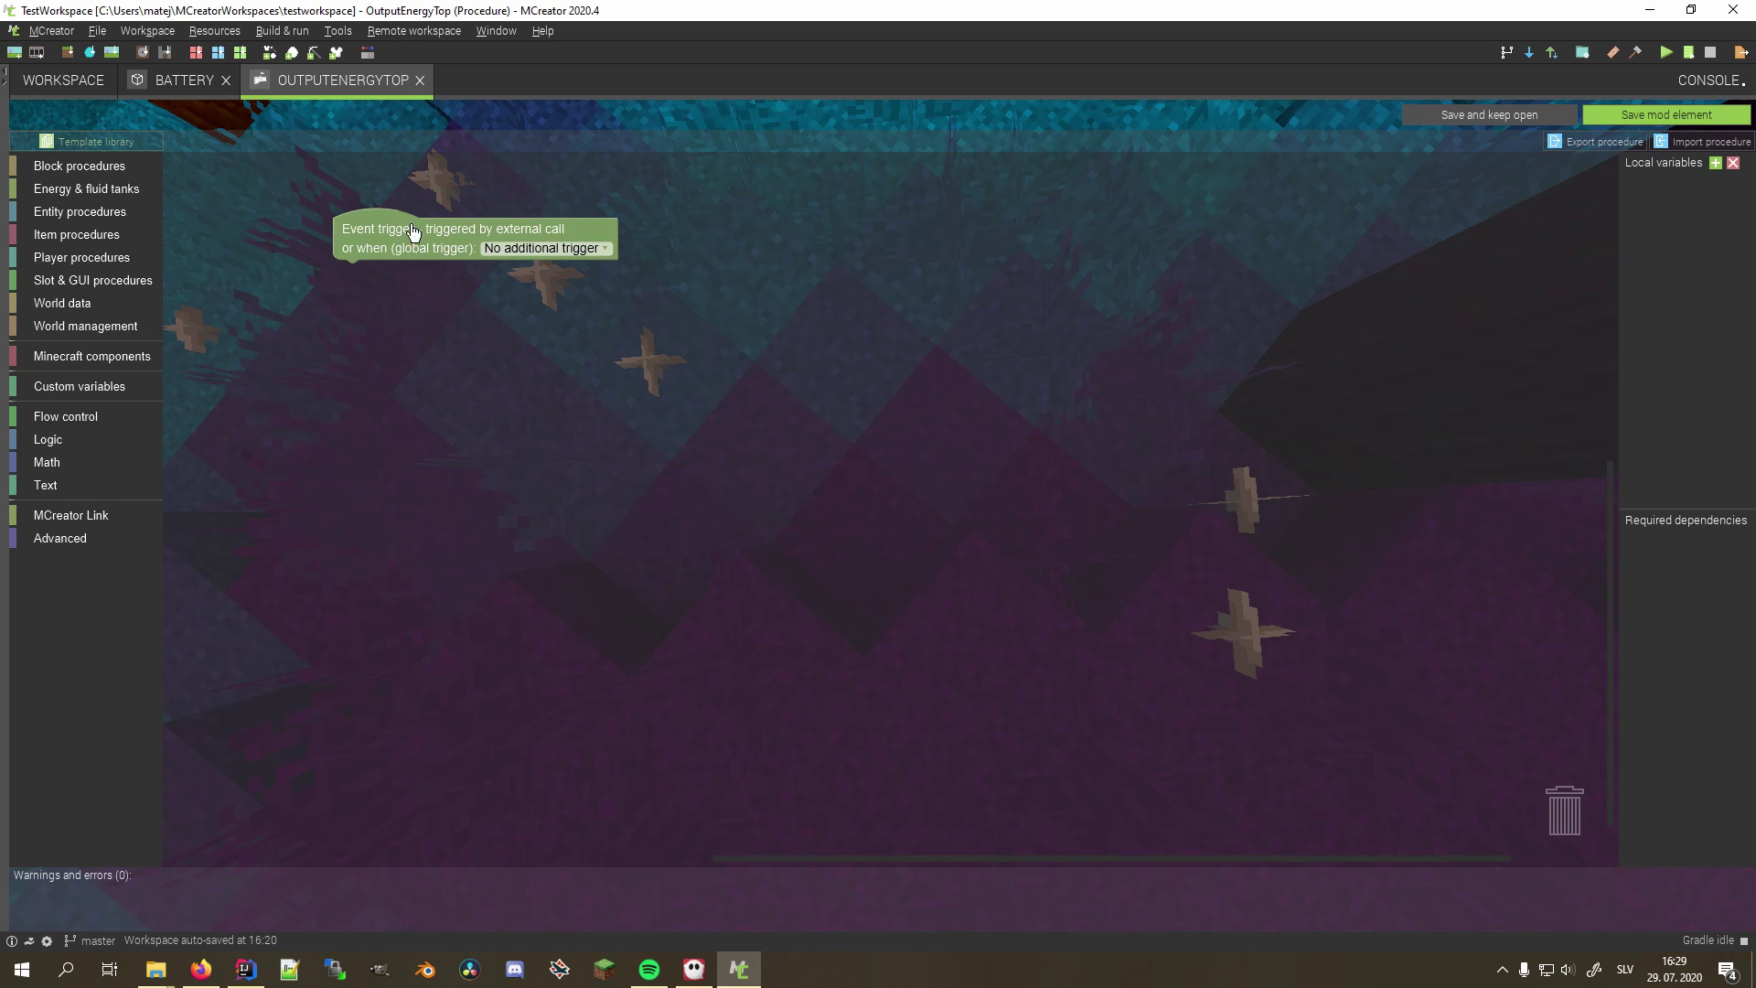
pyautogui.click(135, 145)
pyautogui.scroll(-5, 315, 295)
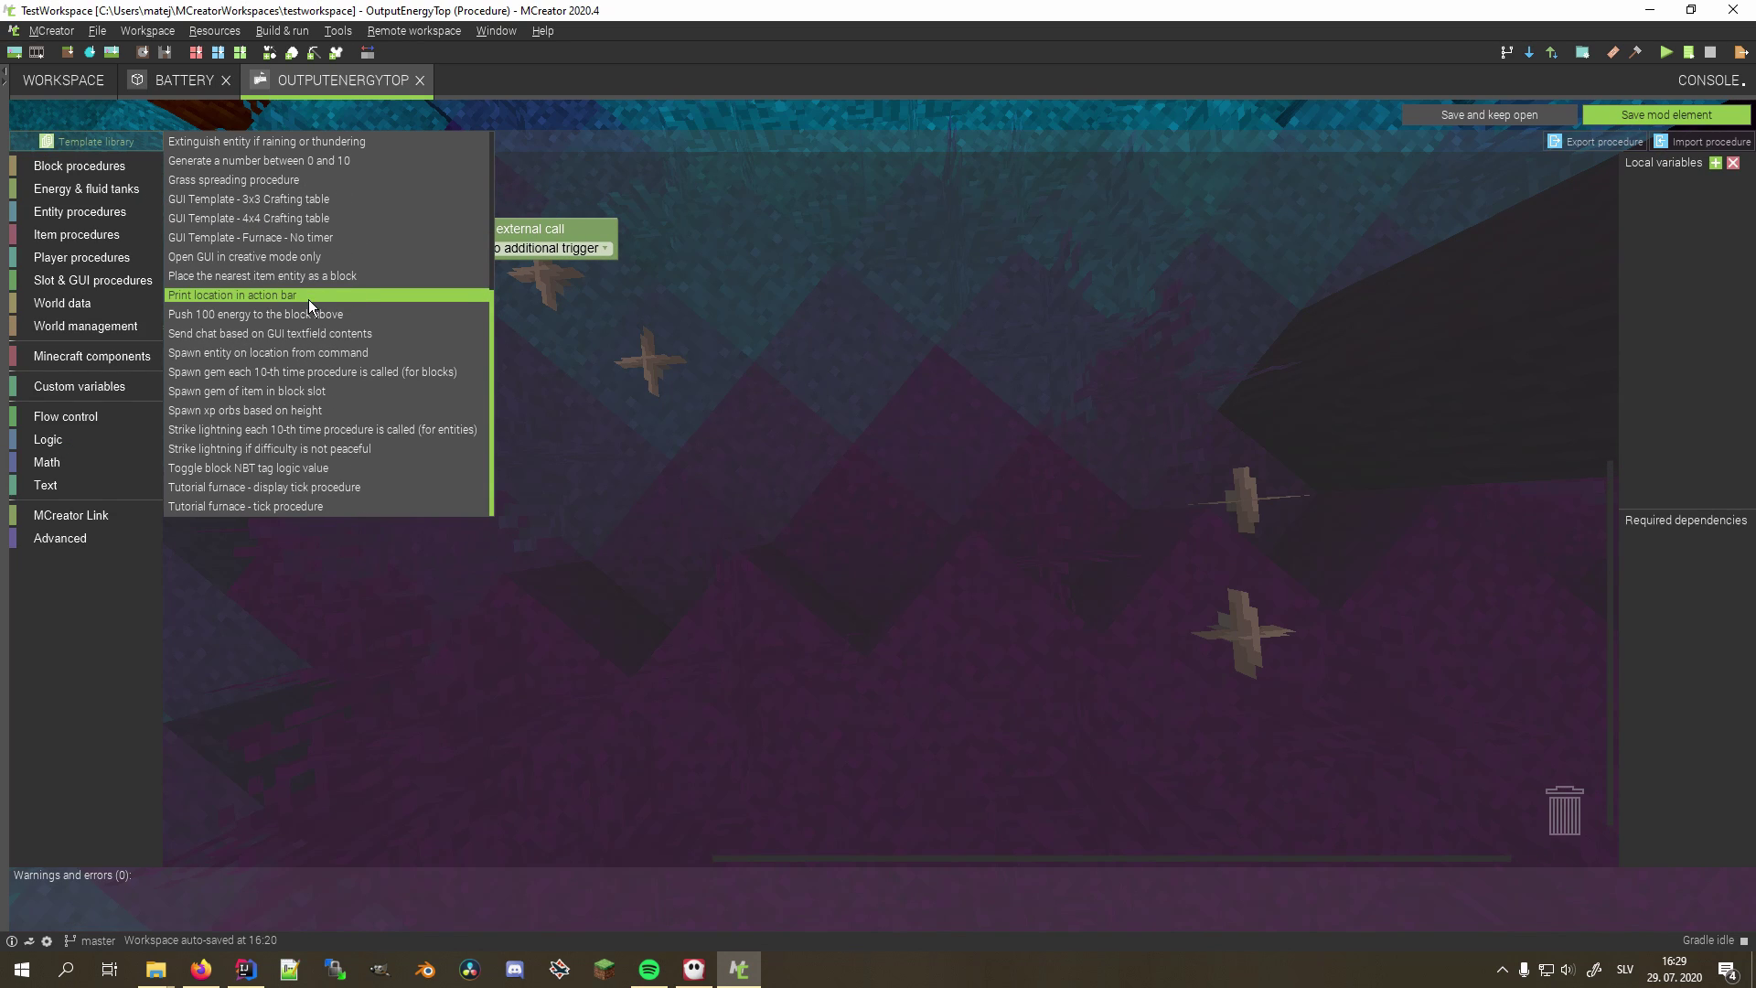
pyautogui.click(304, 315)
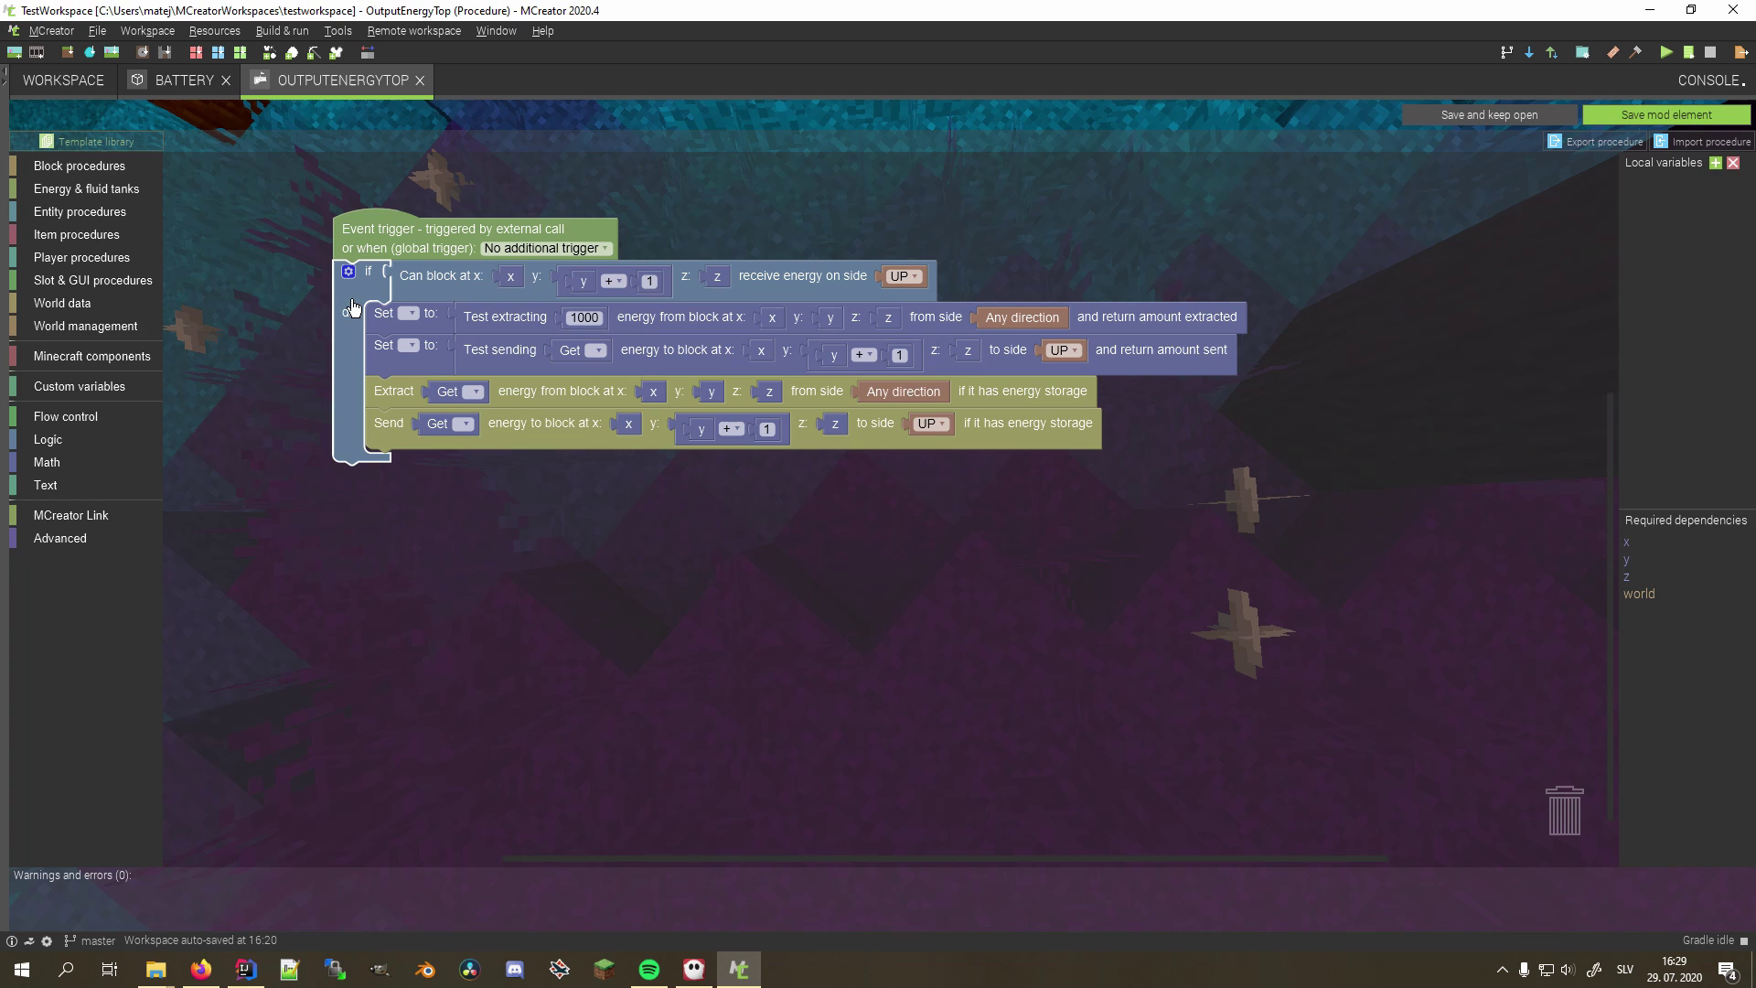
# Step: Add a local NUMBER variable named energy
pyautogui.click(1715, 163)
pyautogui.write('energ')
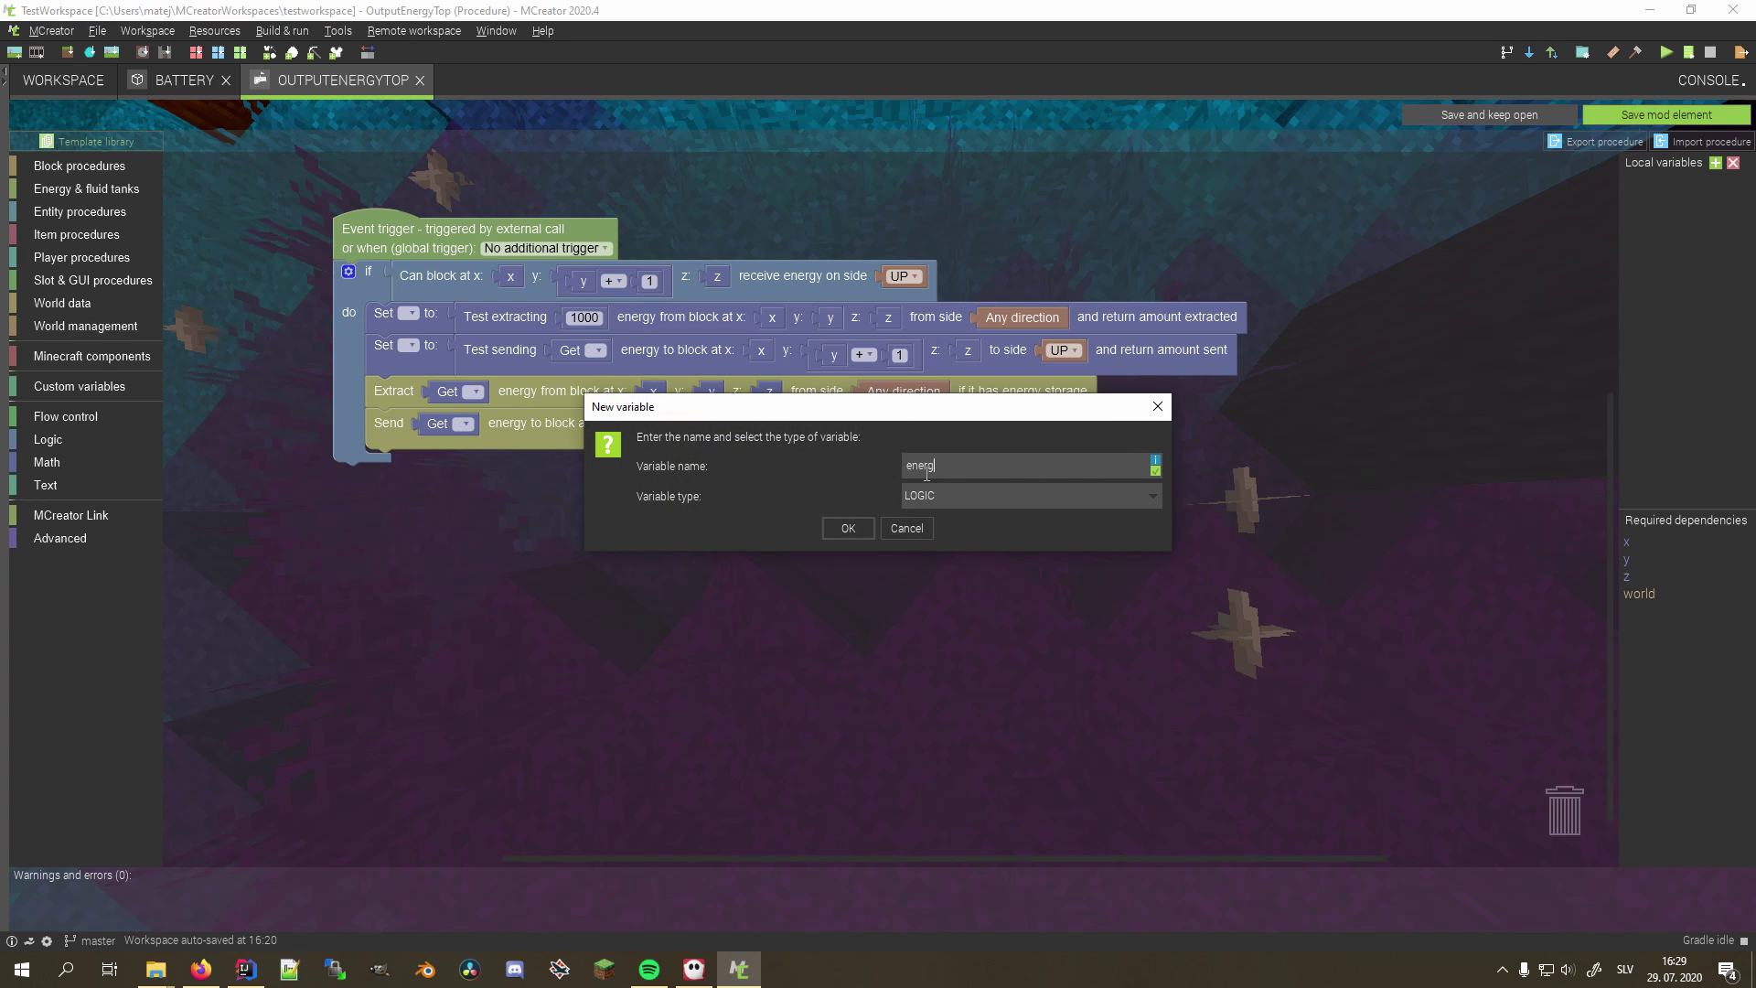
pyautogui.click(1029, 496)
pyautogui.click(849, 529)
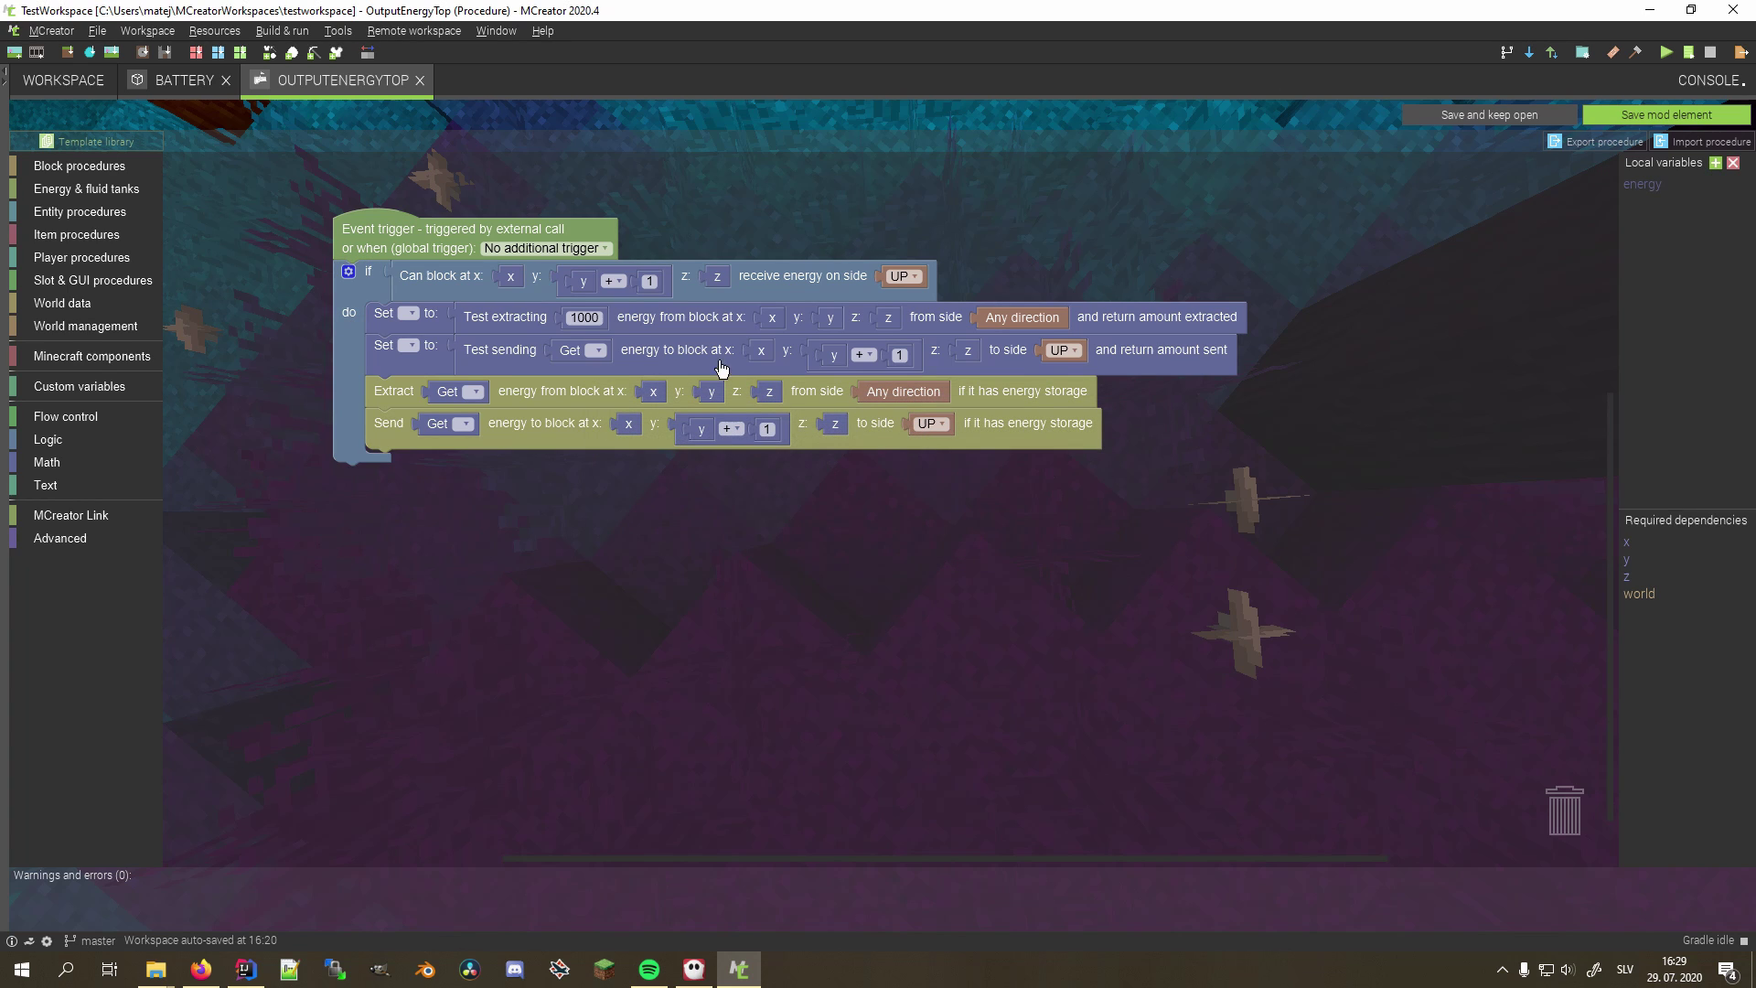
# Step: Wire Get and Set energy variable blocks into the Extract and Send energy blocks
pyautogui.click(79, 386)
pyautogui.moveTo(233, 275); pyautogui.dragTo(412, 511)
pyautogui.moveTo(234, 317)
pyautogui.mouseDown()
pyautogui.moveTo(590, 505)
pyautogui.moveTo(384, 313)
pyautogui.mouseUp()
pyautogui.click(458, 391)
pyautogui.click(473, 411)
pyautogui.moveTo(394, 391); pyautogui.dragTo(713, 604)
pyautogui.moveTo(576, 505); pyautogui.dragTo(400, 350)
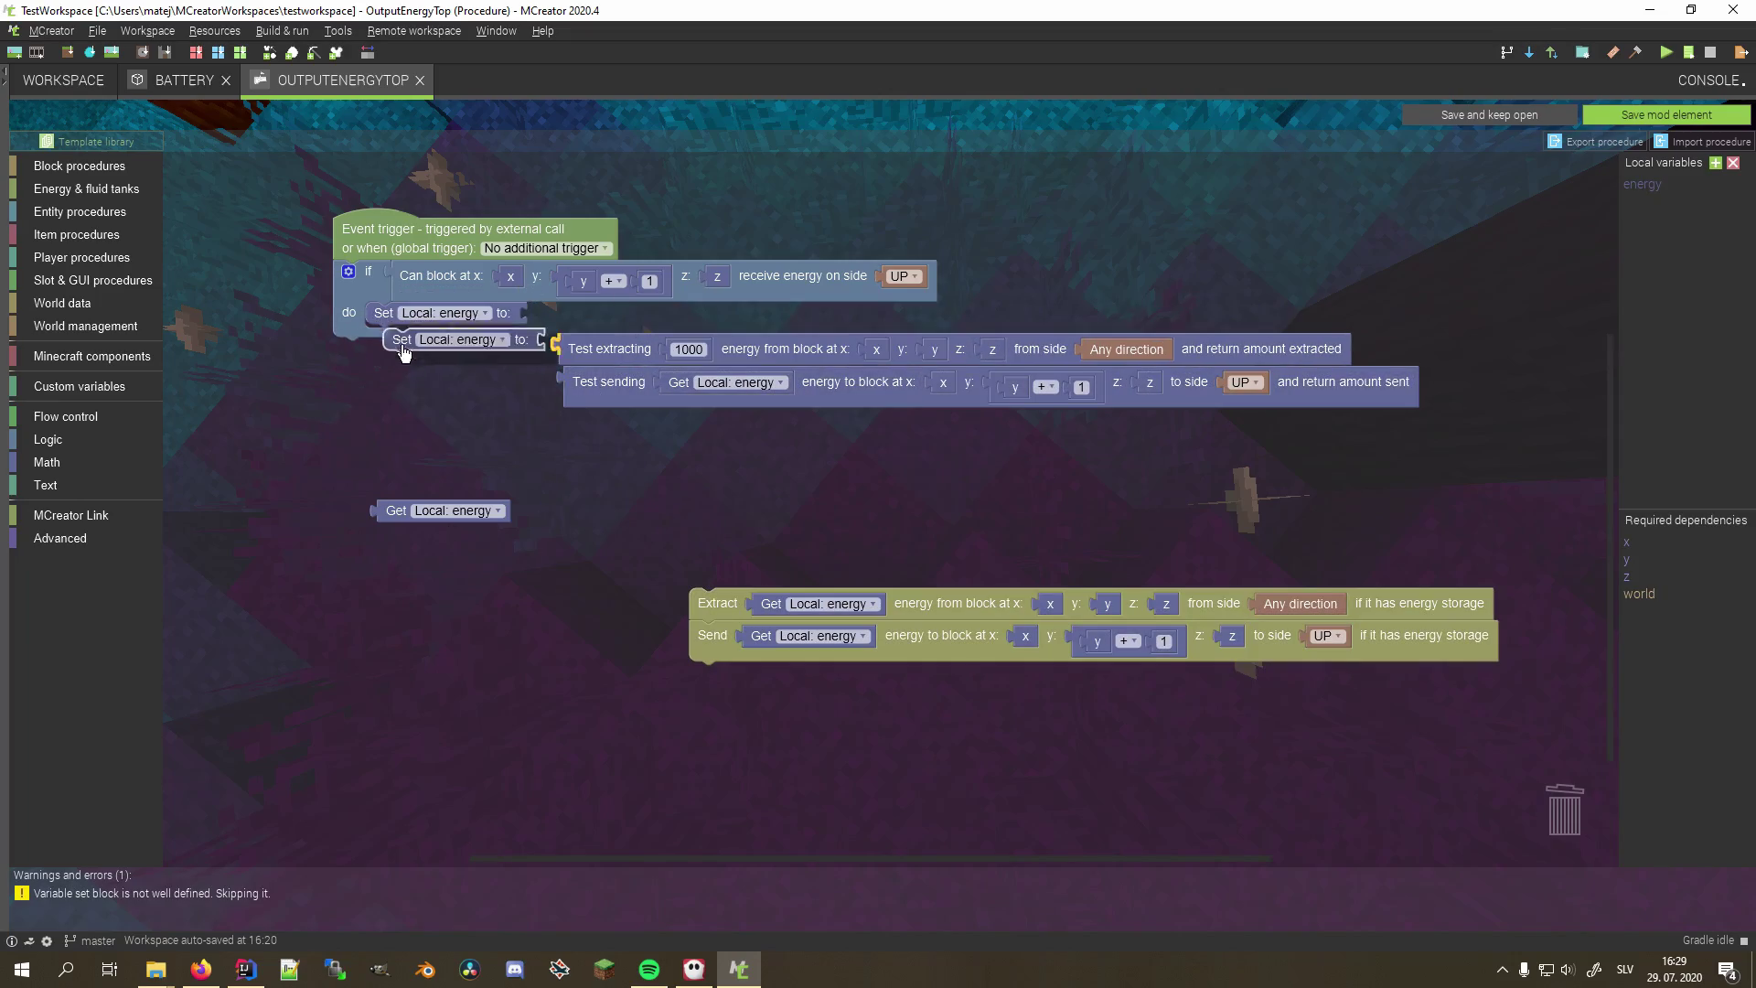
pyautogui.moveTo(714, 605); pyautogui.dragTo(399, 413)
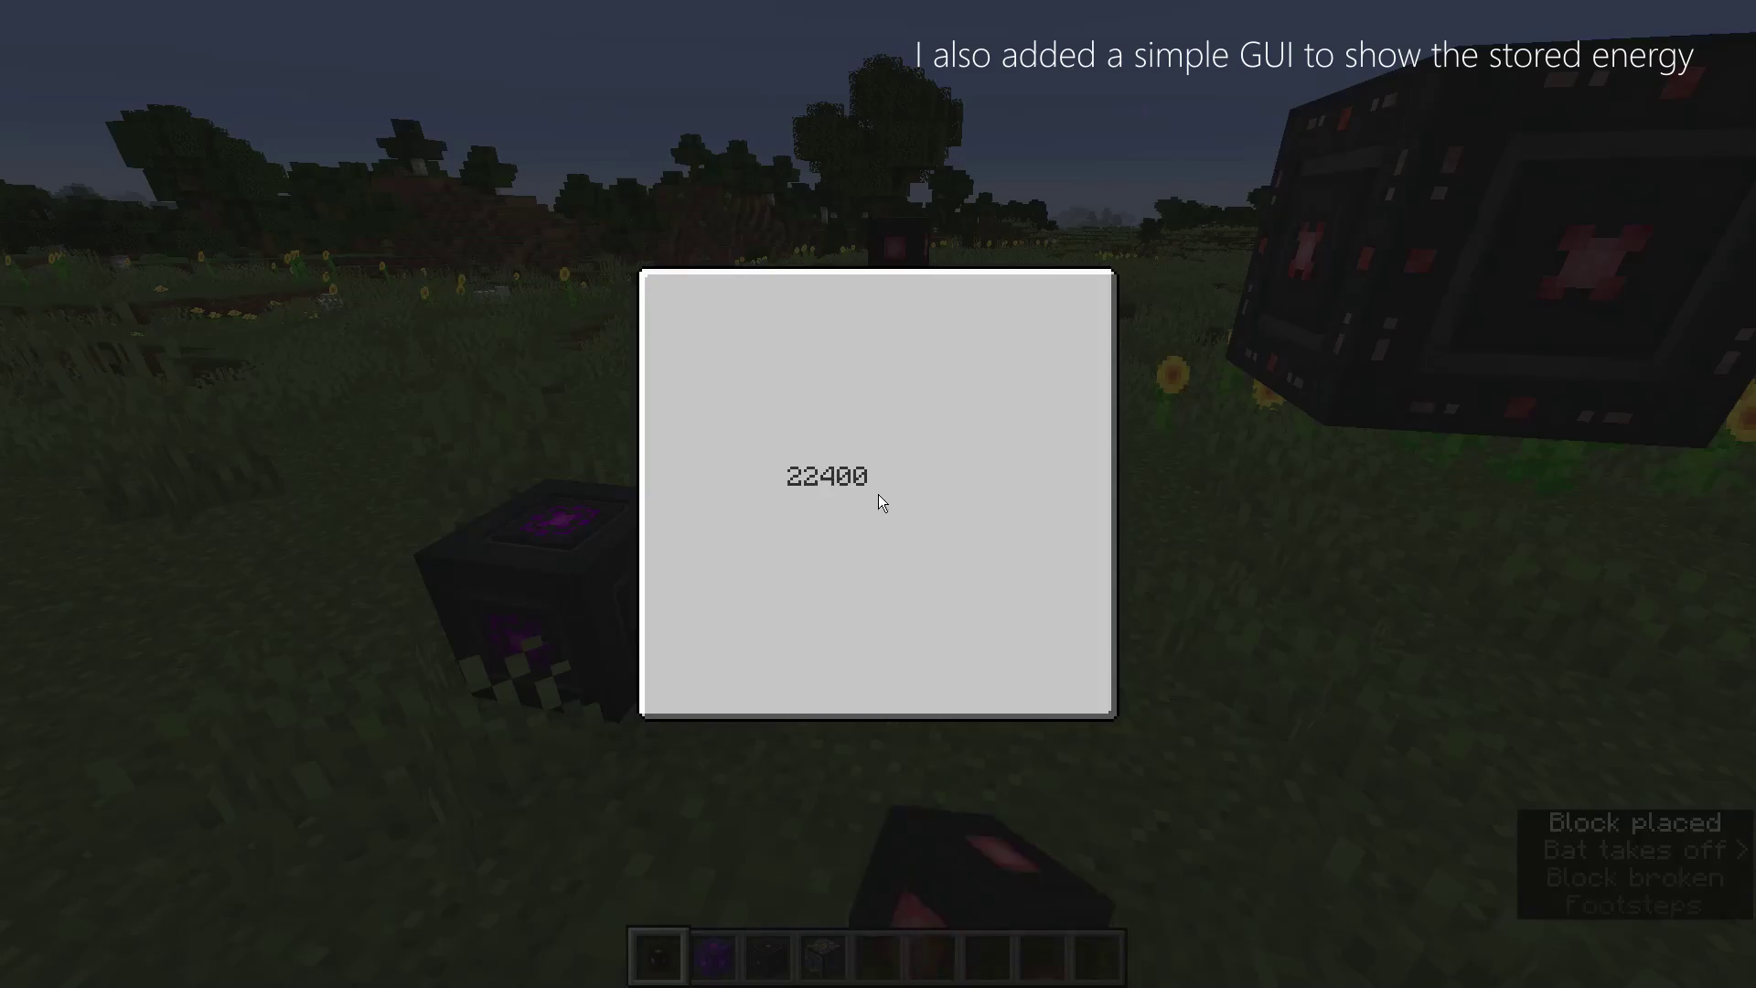
# Step: Test in game, reopening the Battery GUI to check its stored energy
pyautogui.press('Escape')
pyautogui.rightClick(878, 494)
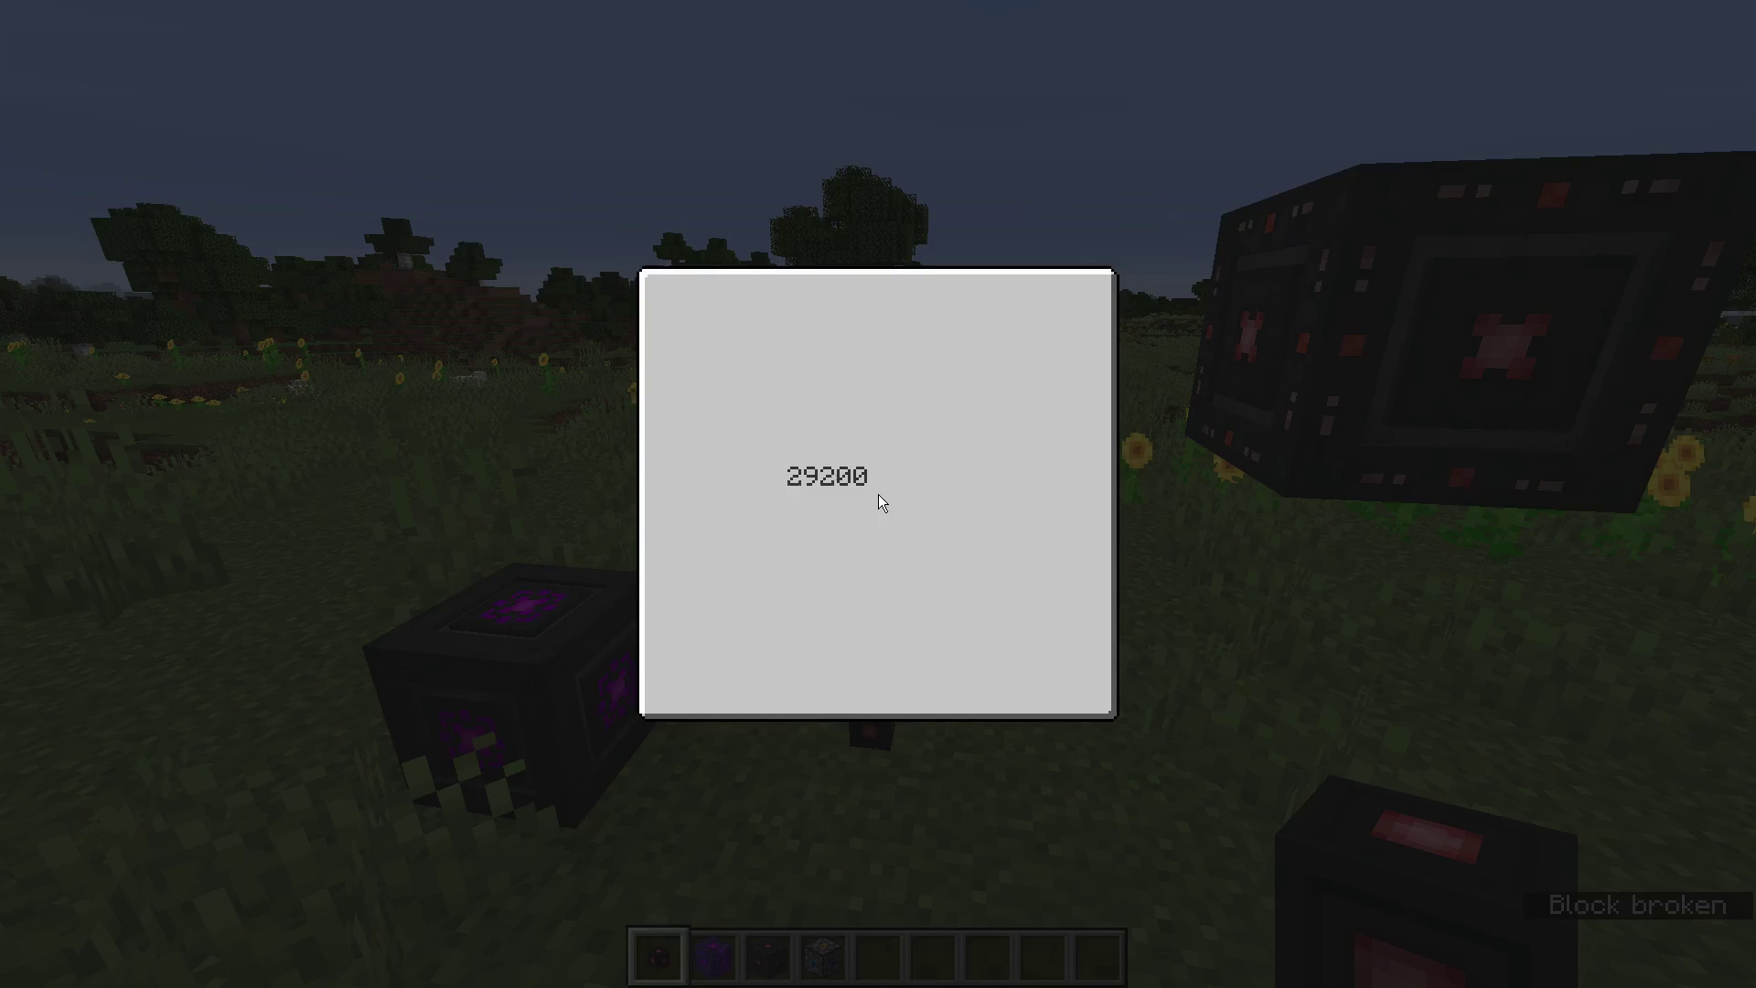
pyautogui.press('Escape')
pyautogui.rightClick(879, 495)
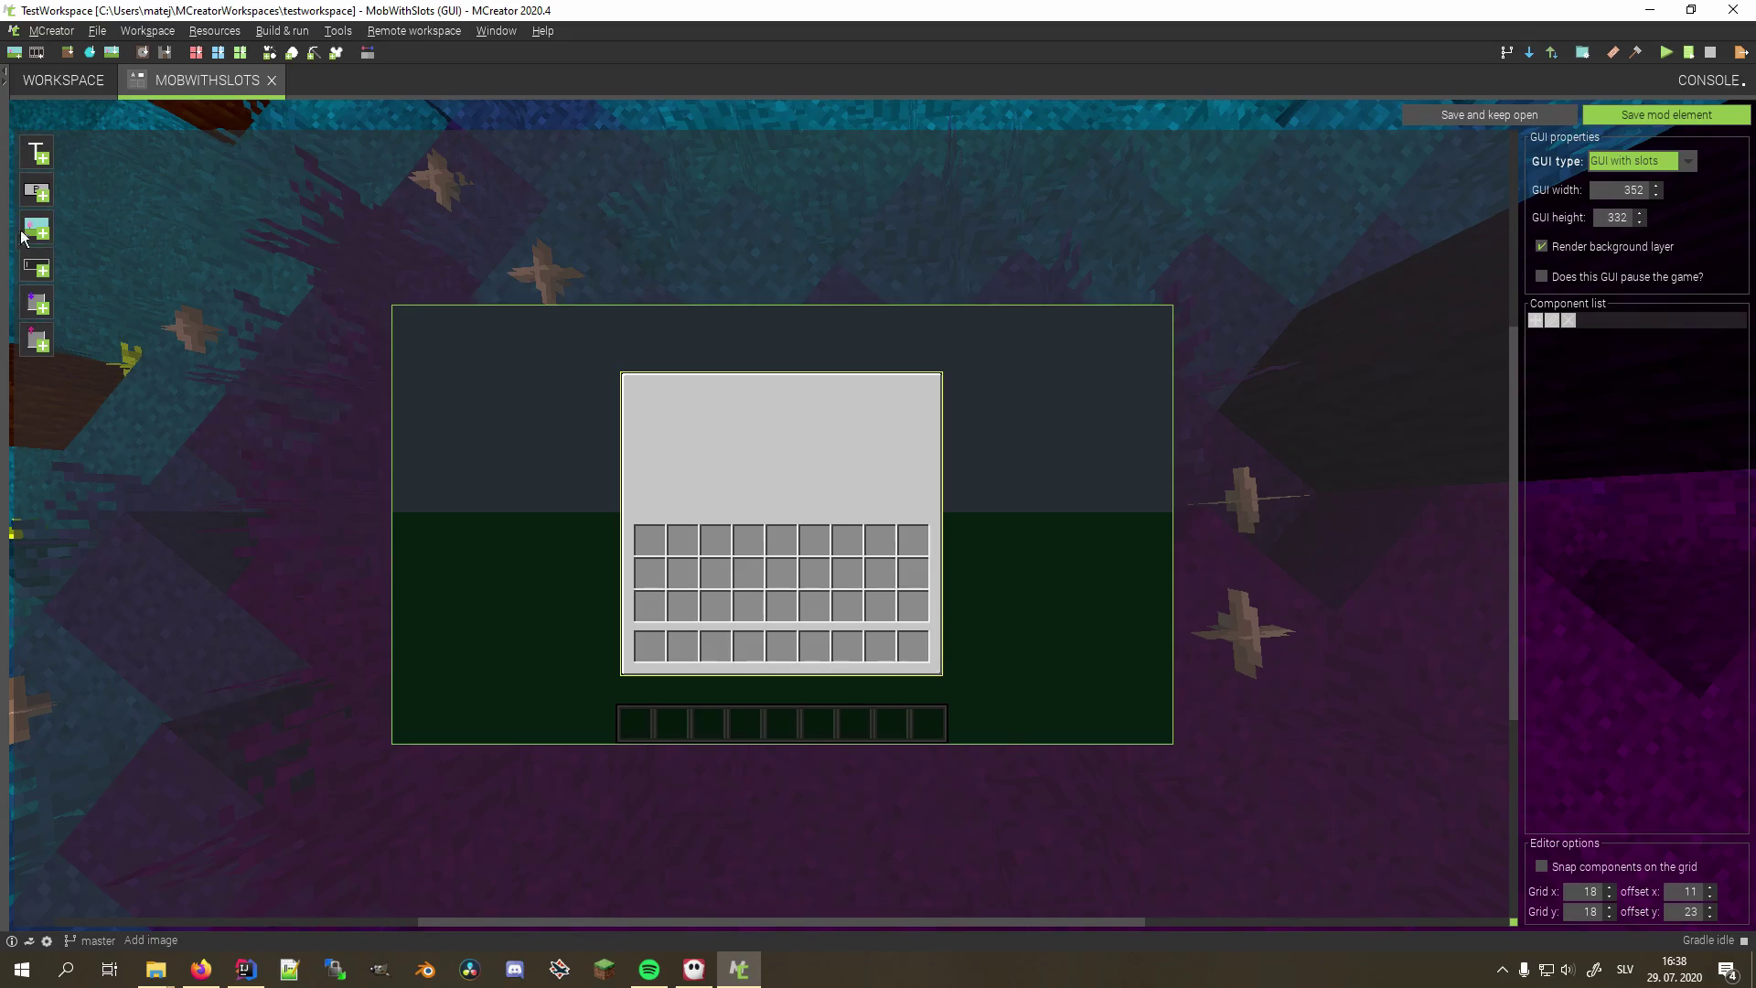
# Step: Place two item slots side by side in the MobWithSlots GUI
pyautogui.click(38, 303)
pyautogui.click(839, 628)
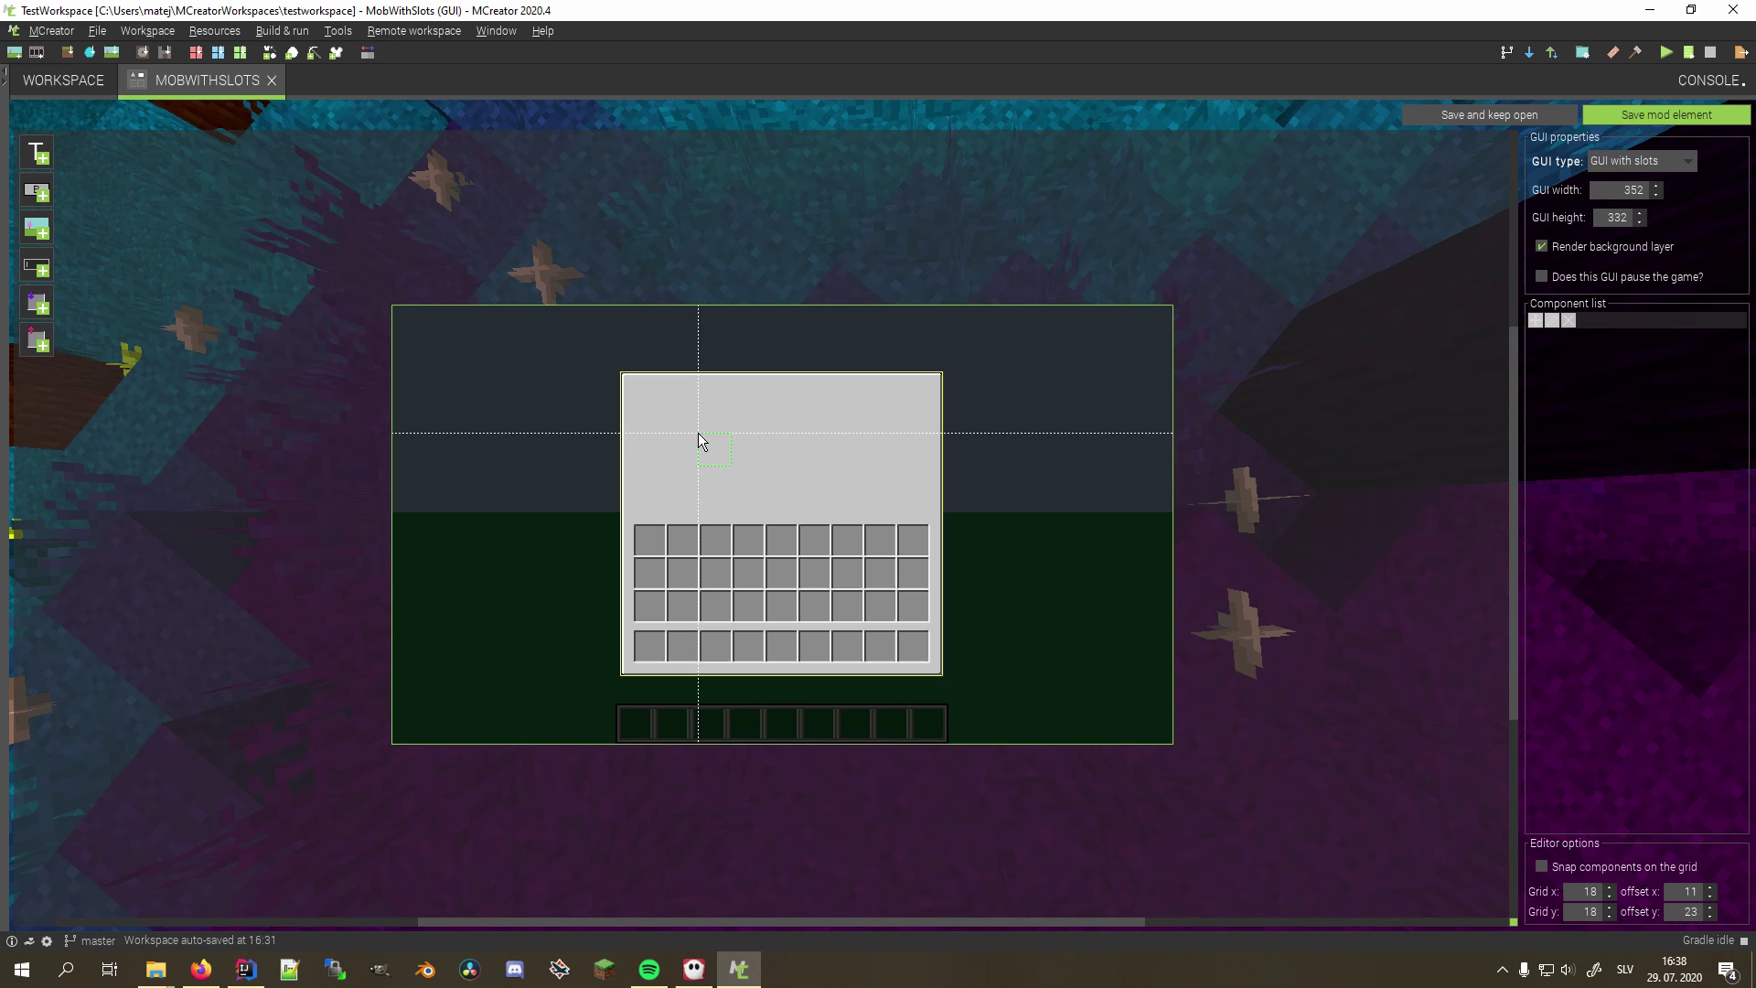
pyautogui.click(699, 432)
pyautogui.click(37, 304)
pyautogui.click(841, 581)
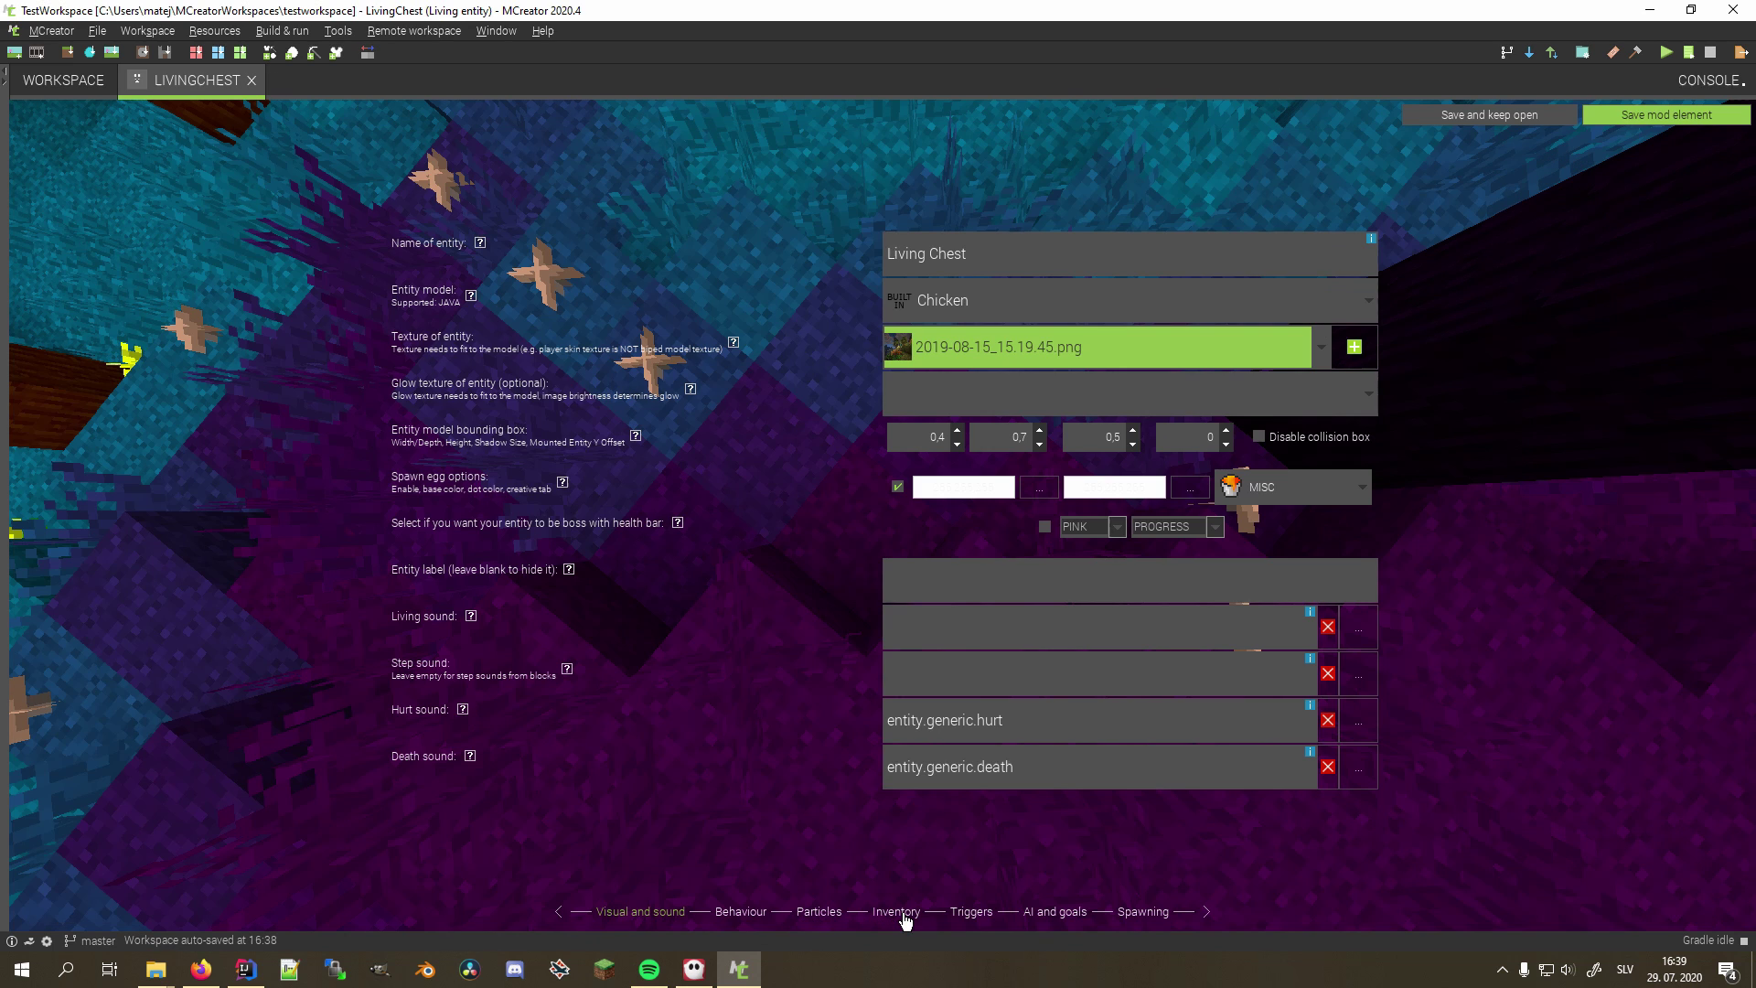
# Step: Bind the LivingChest entity's inventory to the MobWithSlots GUI
pyautogui.click(901, 914)
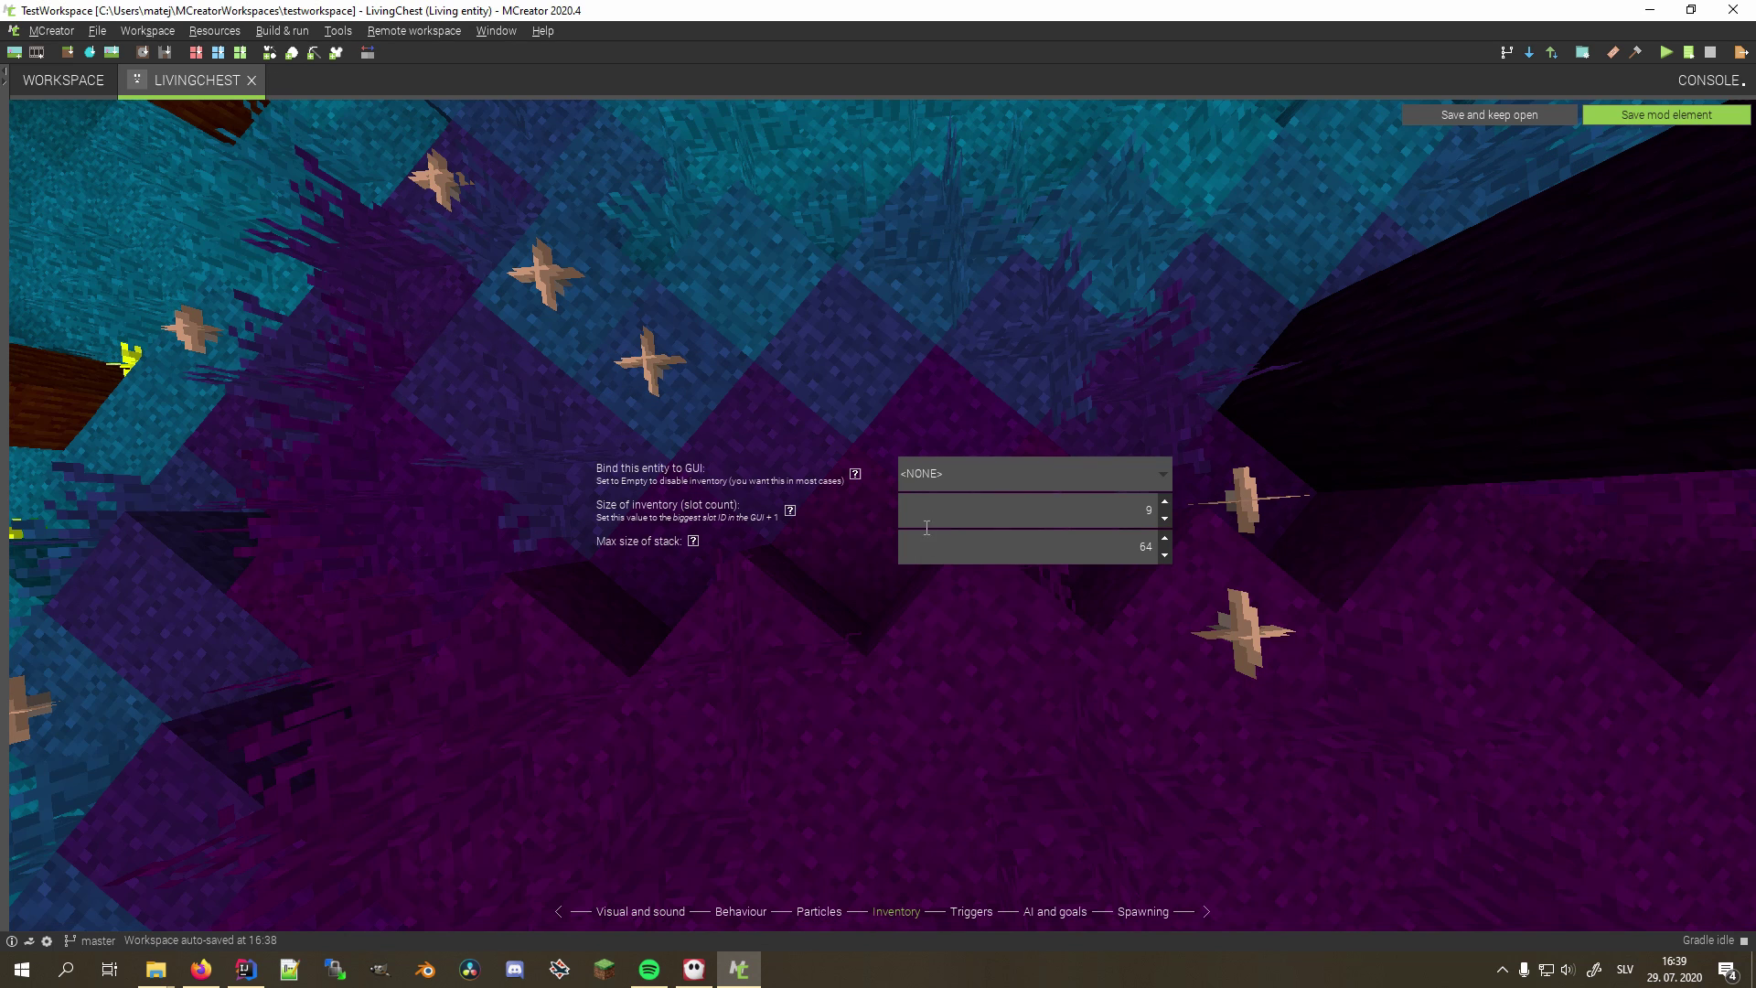
pyautogui.click(935, 472)
pyautogui.click(968, 531)
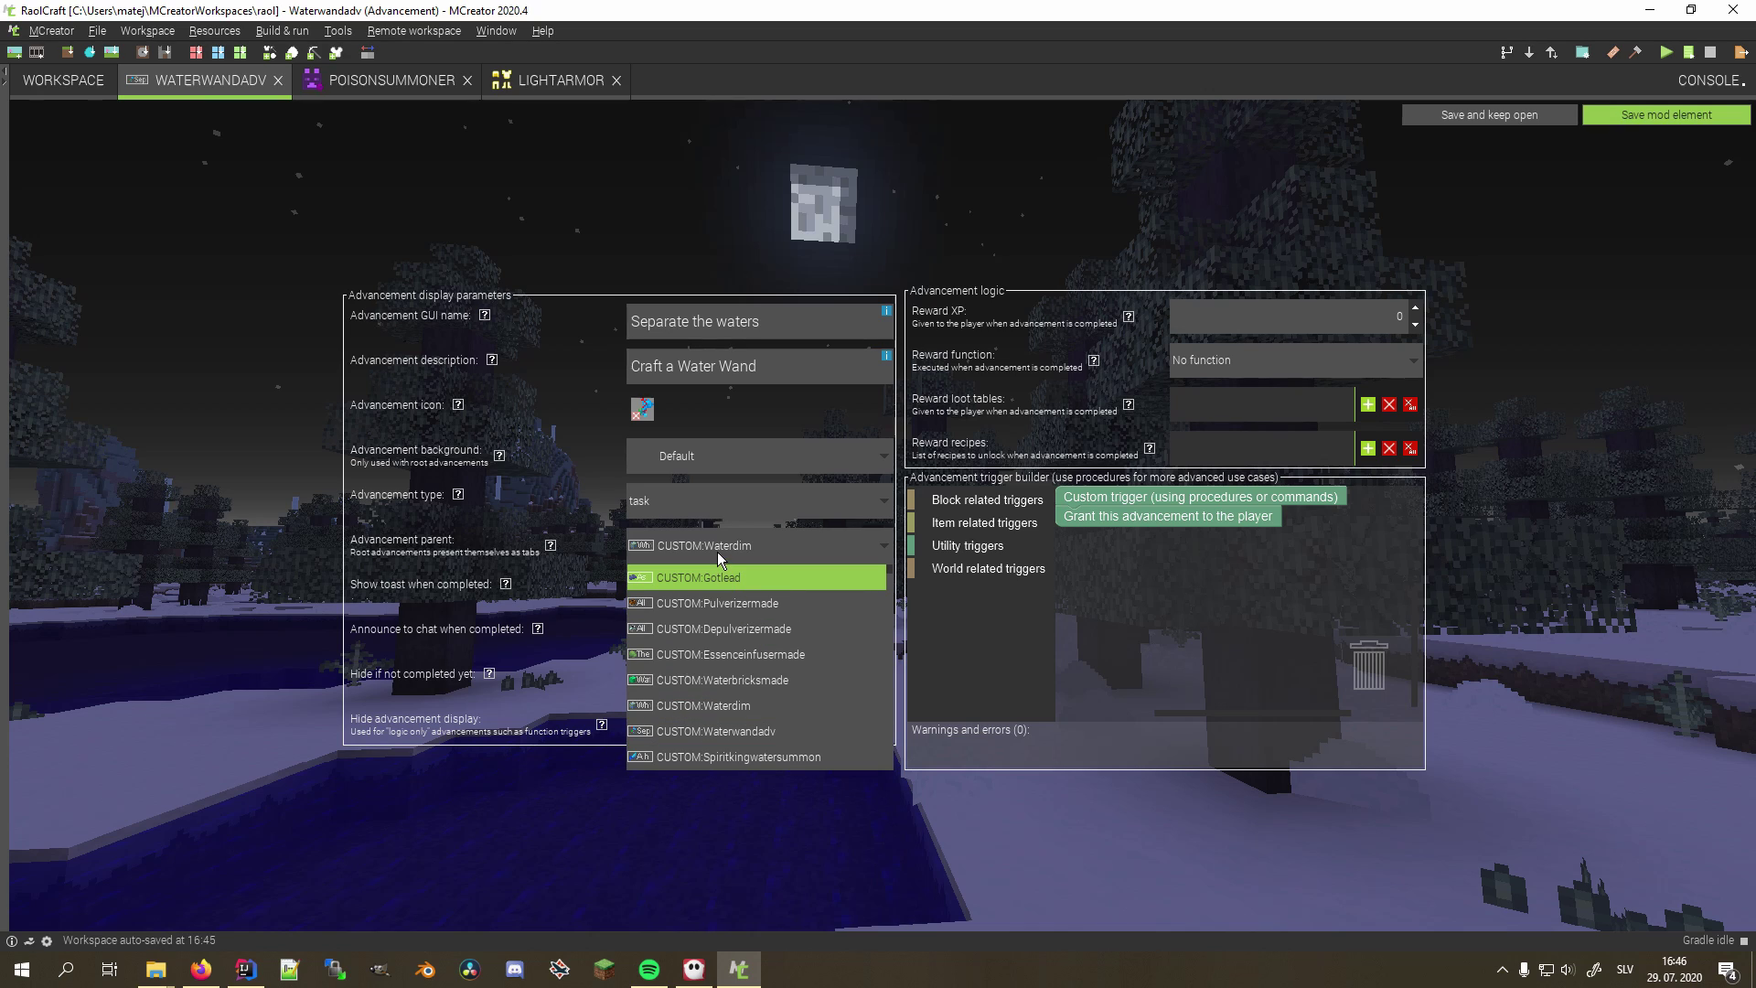
# Step: Keep Waterdim as Waterwandadv's parent and Poisonsummoner's texture as poison_summoner.png
pyautogui.click(758, 709)
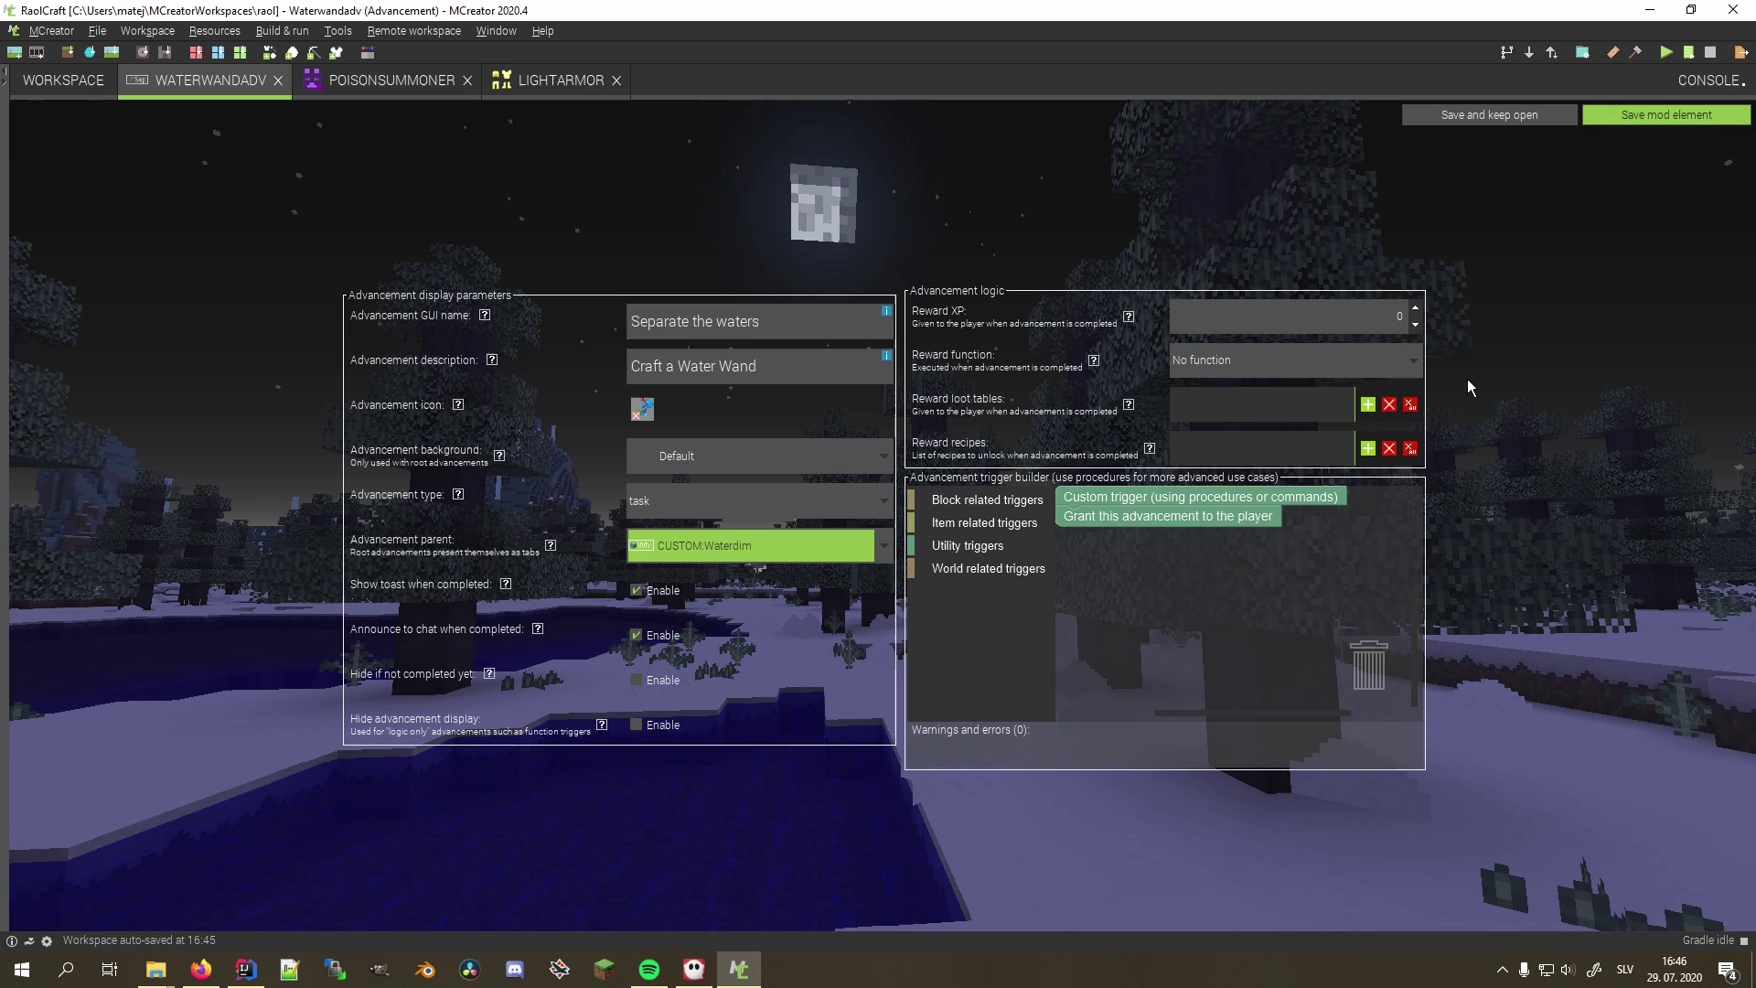
pyautogui.click(357, 83)
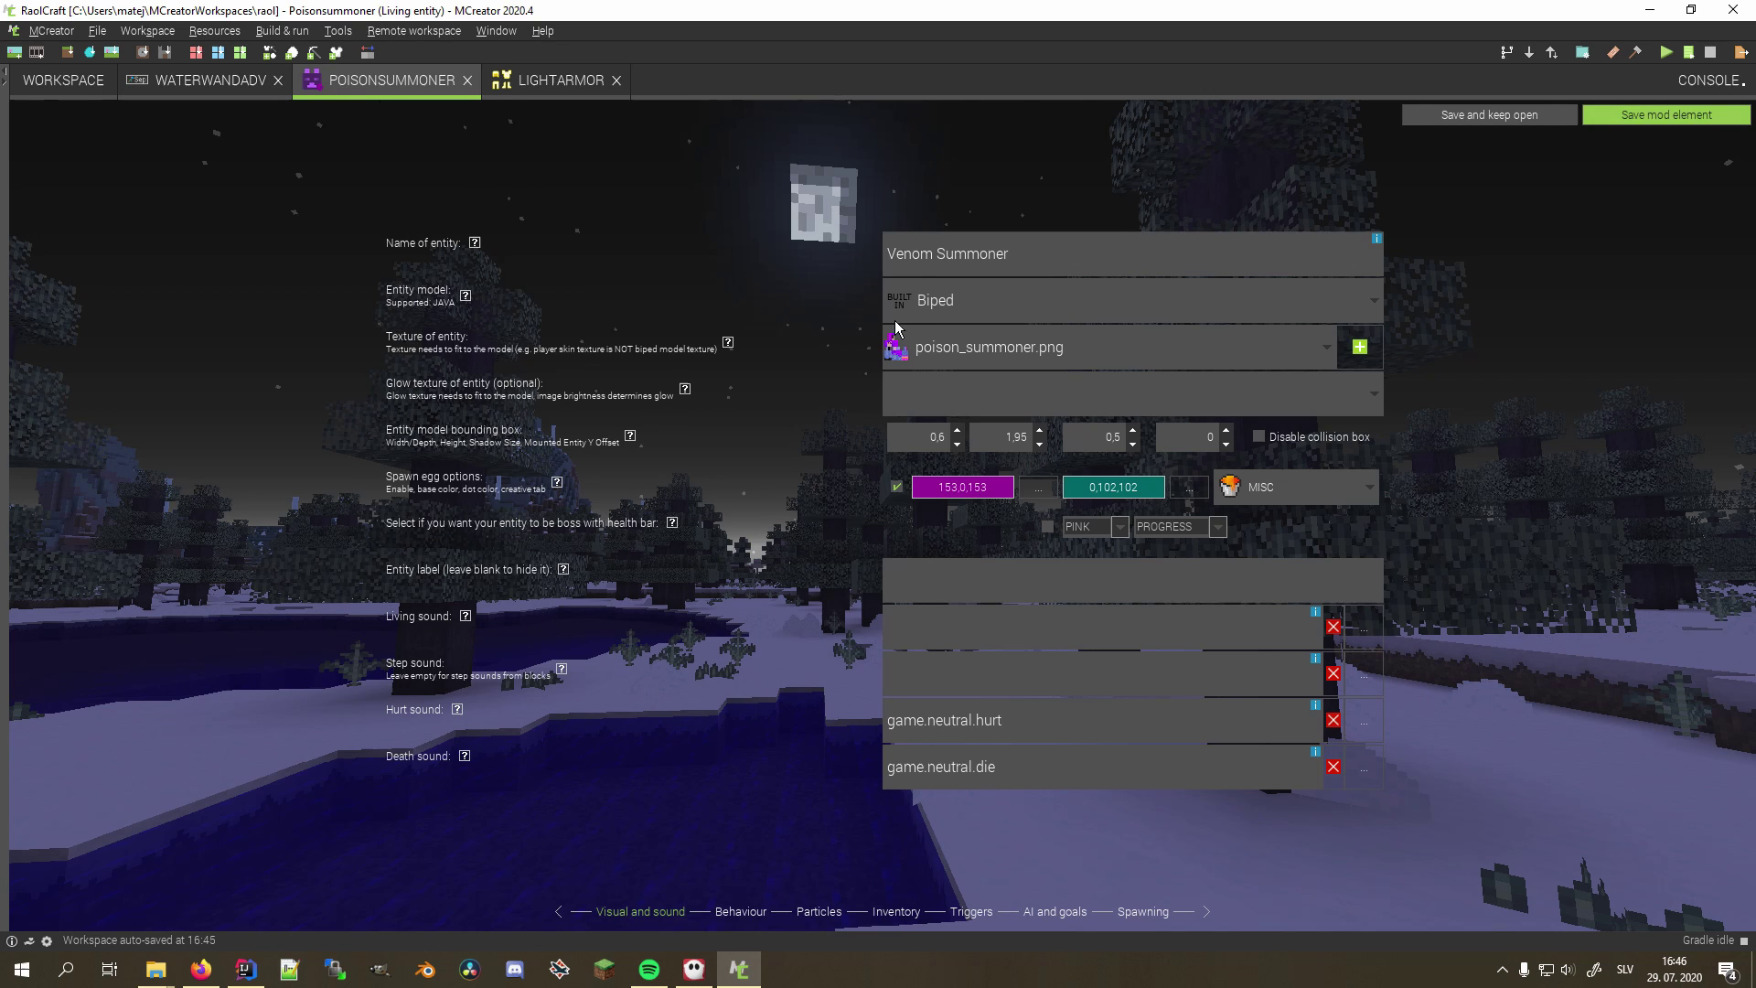
pyautogui.click(980, 346)
pyautogui.scroll(-10, 1046, 440)
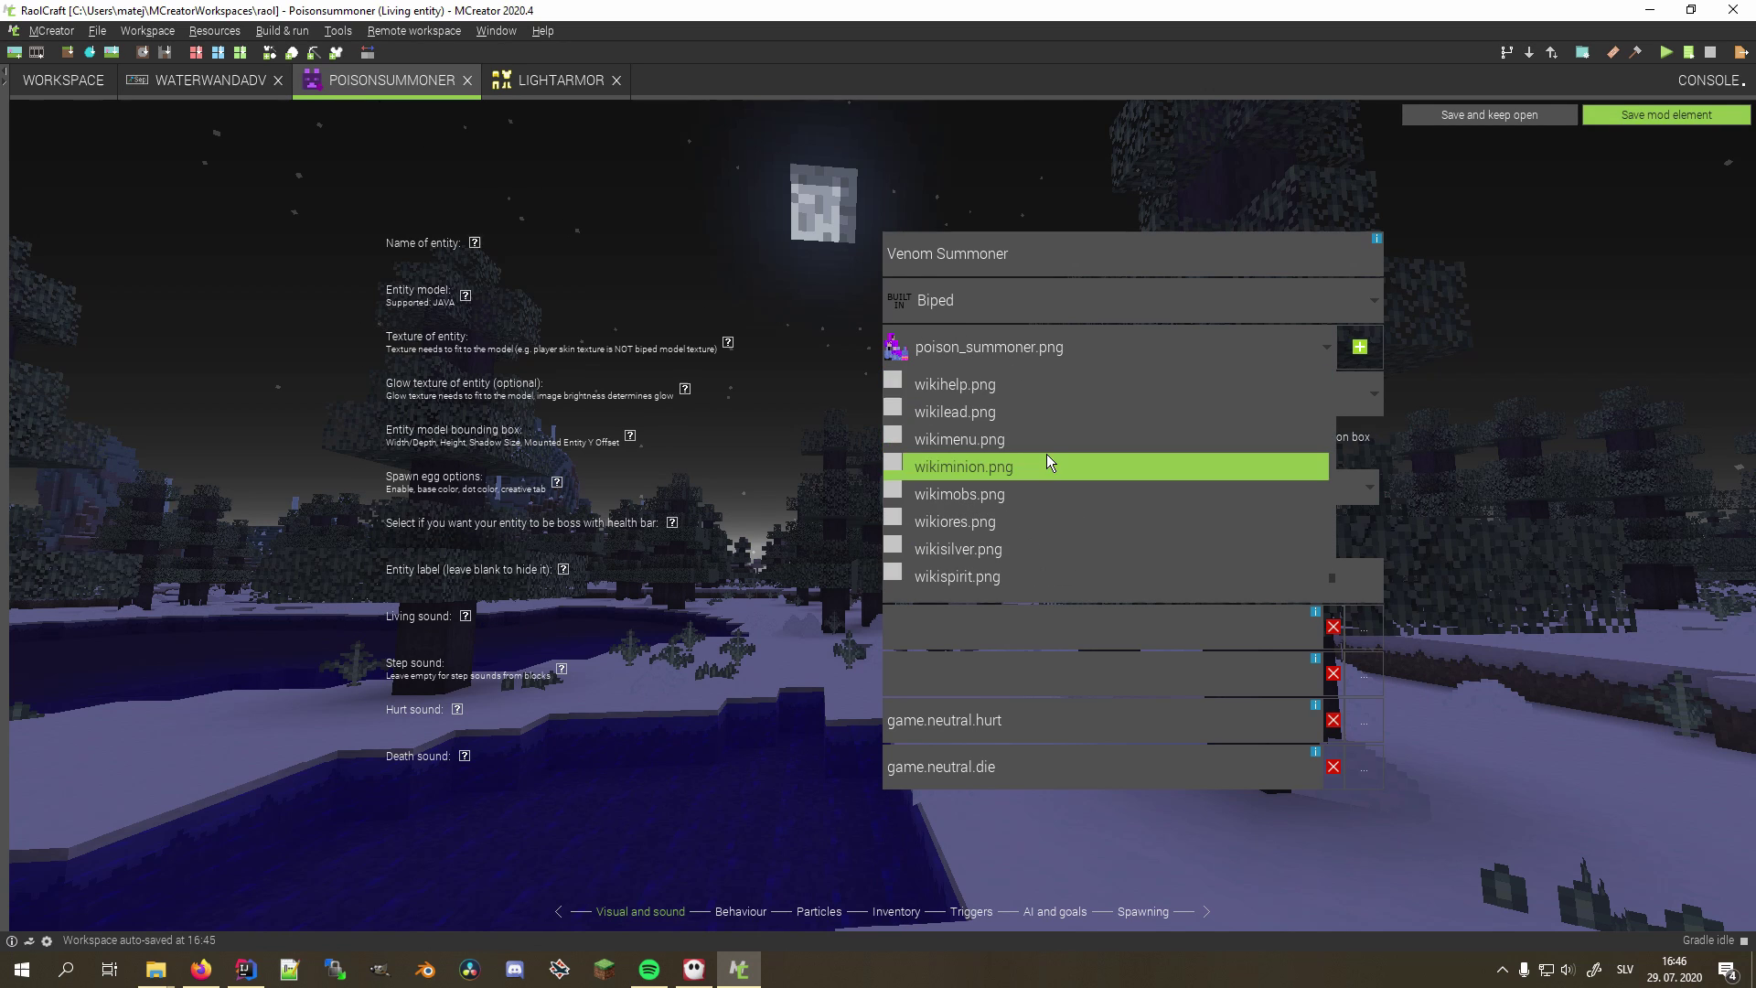
pyautogui.scroll(-3, 1043, 460)
pyautogui.scroll(2, 1029, 463)
pyautogui.click(437, 205)
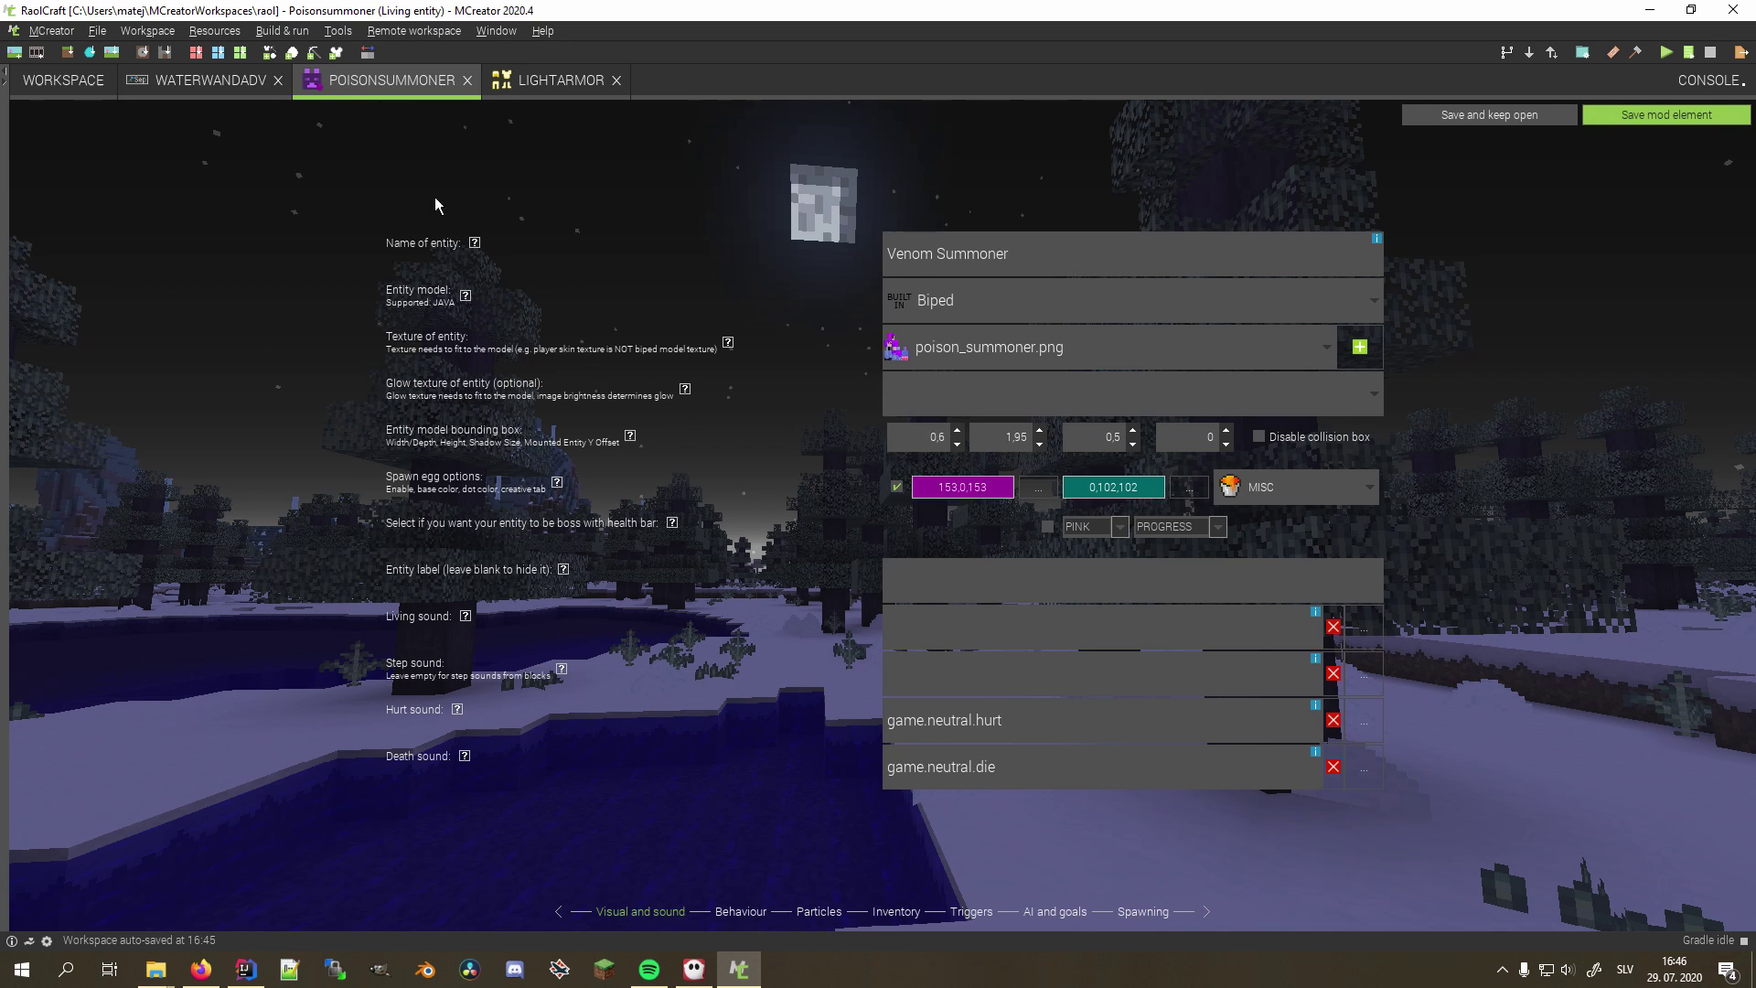
# Step: Set Lightarmor's armor layer texture to light, then show the Flow control blocks
pyautogui.click(548, 79)
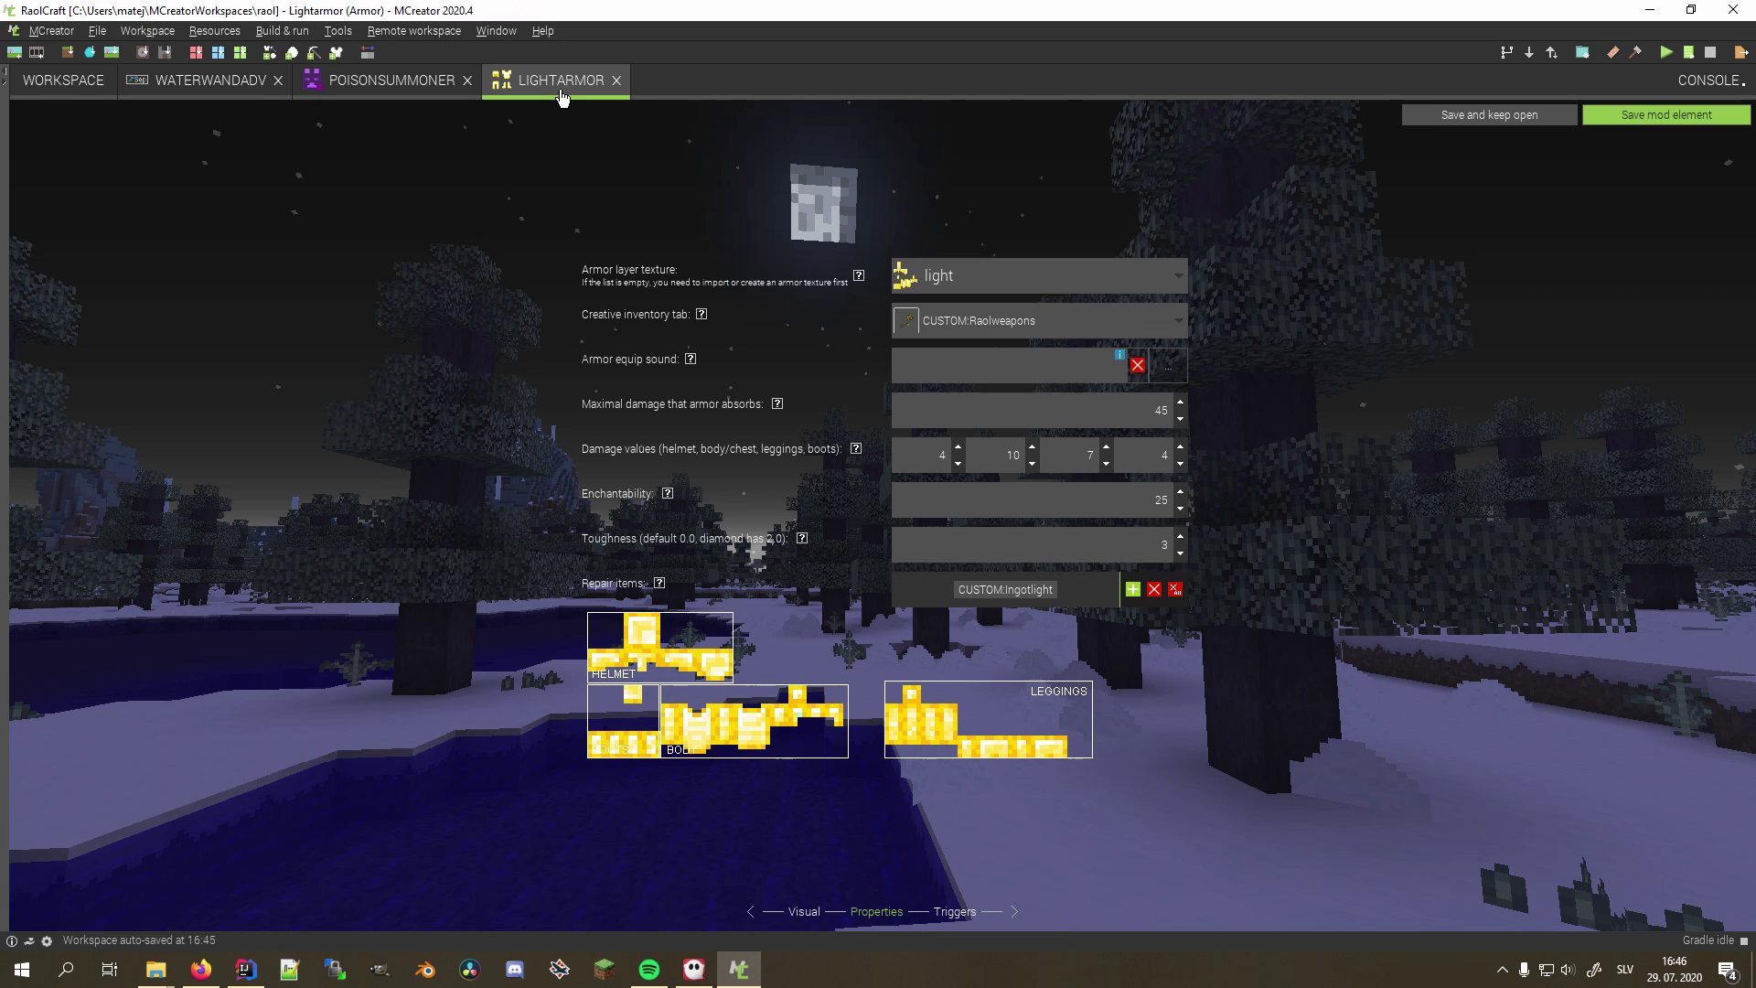
pyautogui.click(1031, 280)
pyautogui.scroll(-3, 1030, 426)
pyautogui.scroll(1, 1029, 413)
pyautogui.click(965, 391)
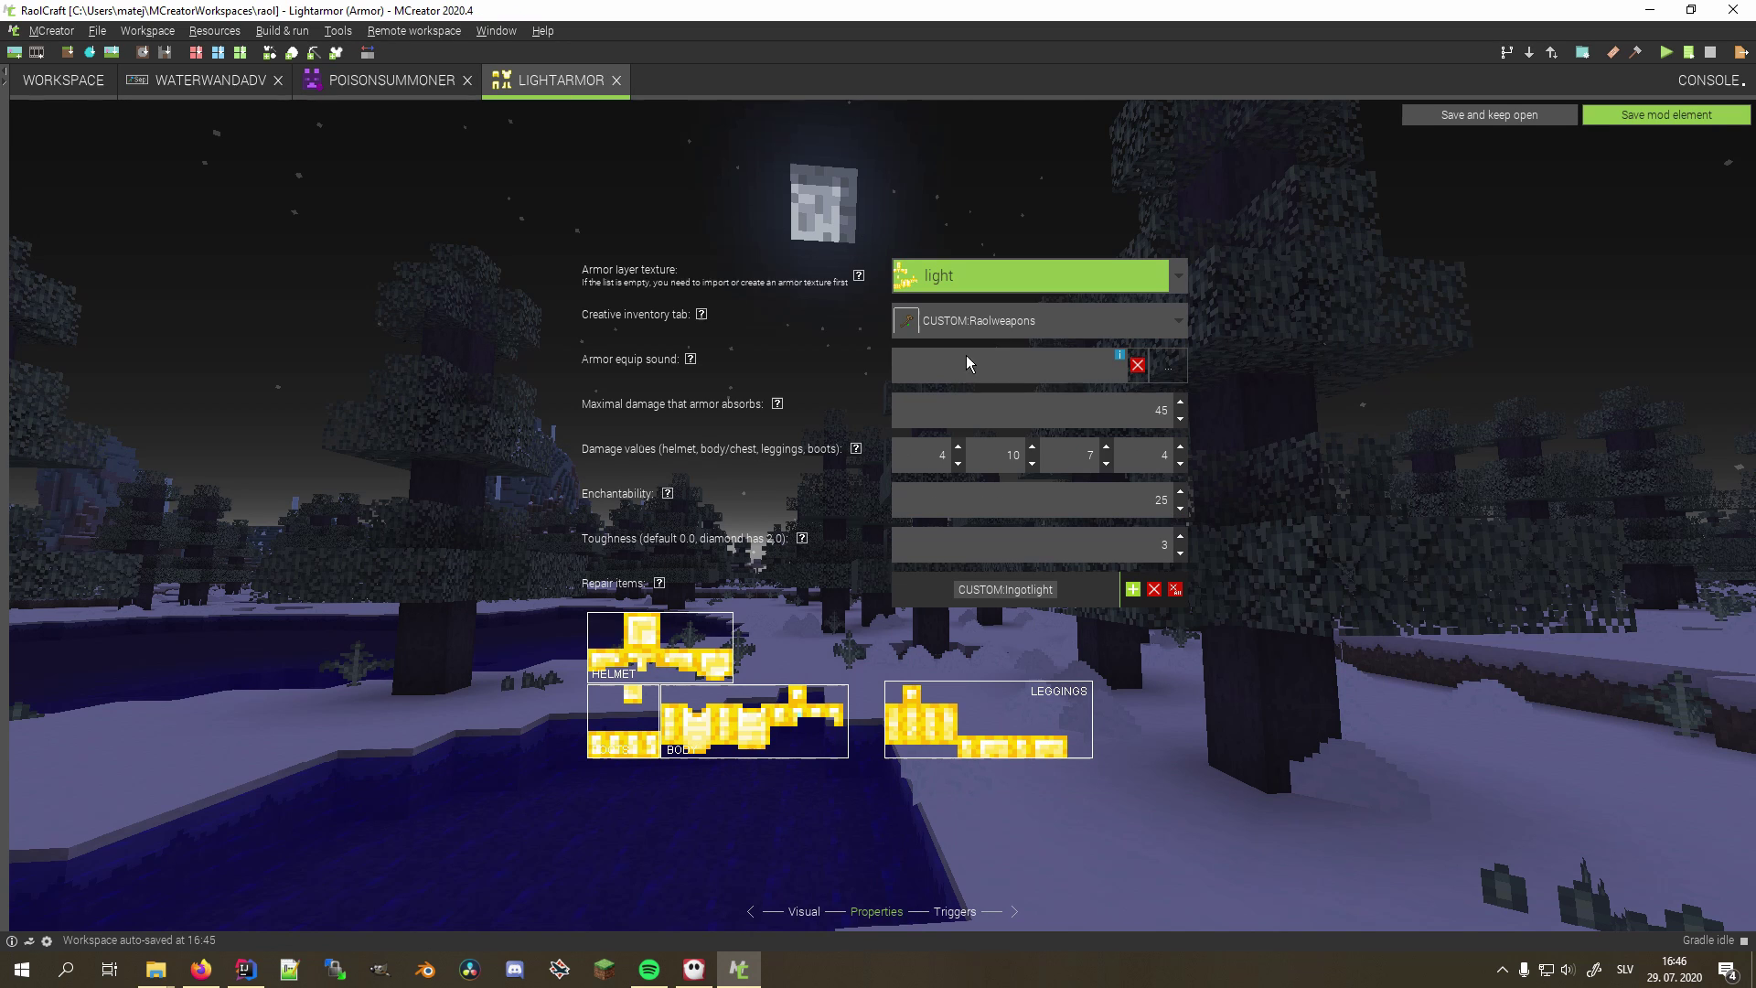
pyautogui.click(83, 416)
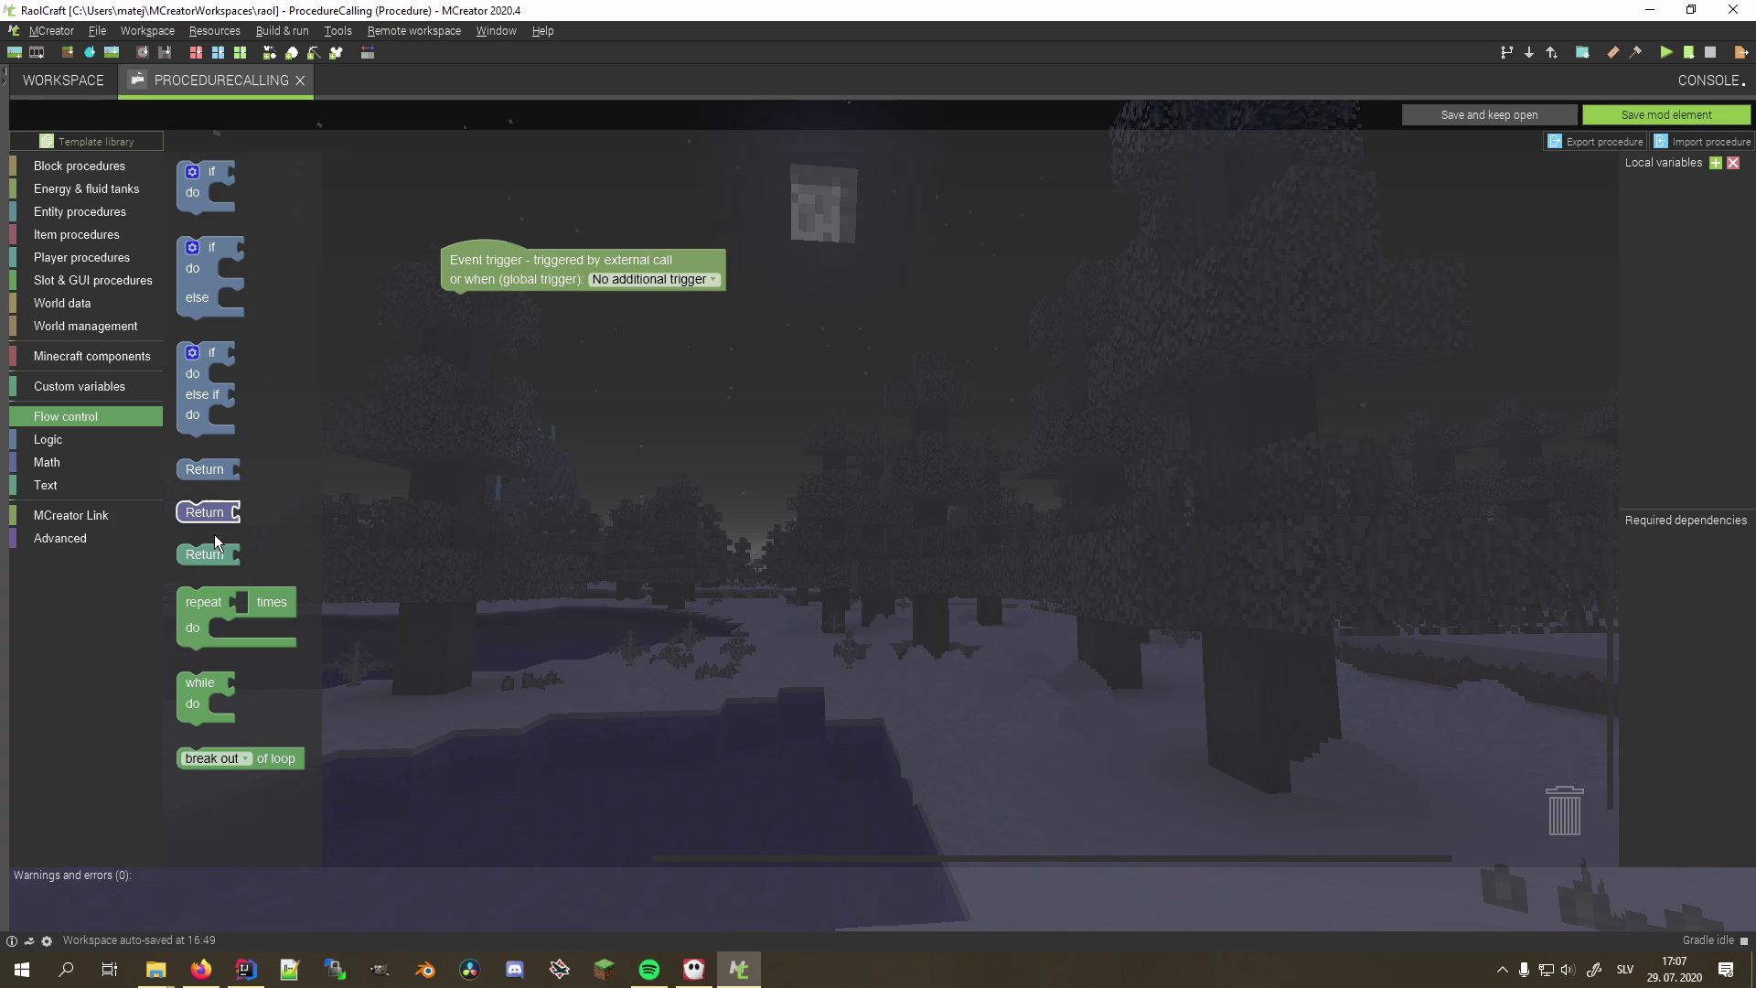
# Step: Make IsSurvival return 'Is entity in game mode SURVIVAL' and save it
pyautogui.moveTo(203, 514); pyautogui.dragTo(319, 463)
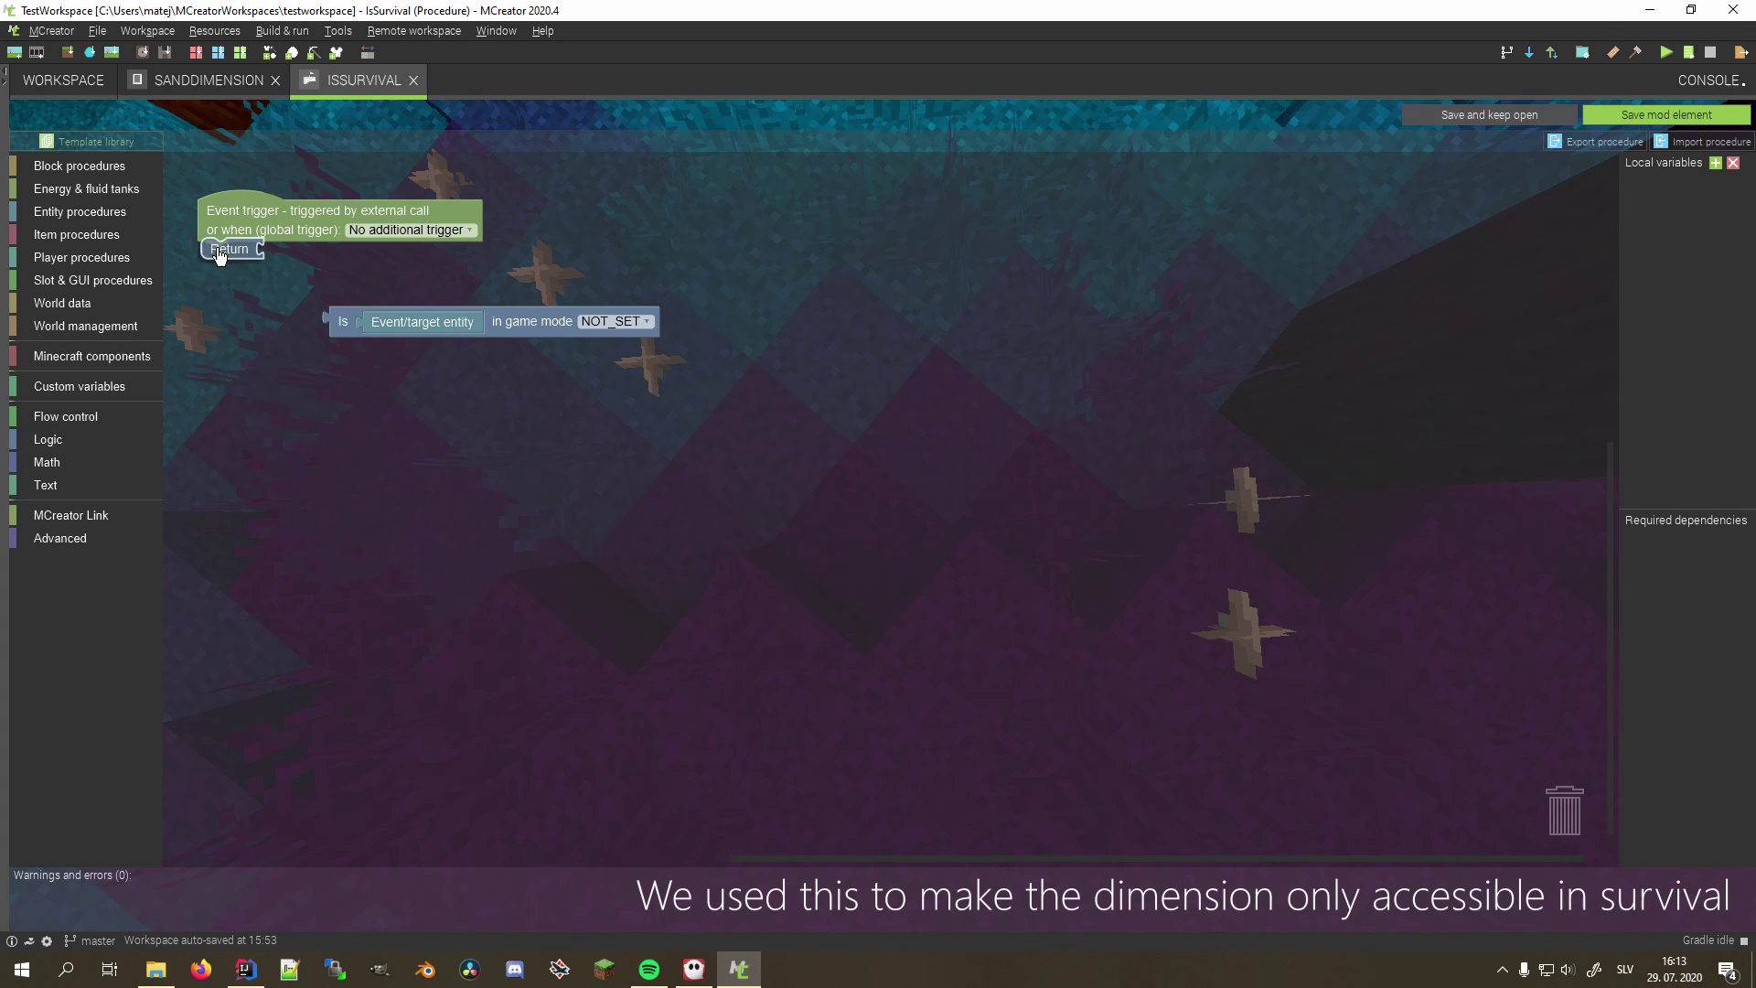
pyautogui.moveTo(332, 324); pyautogui.dragTo(272, 257)
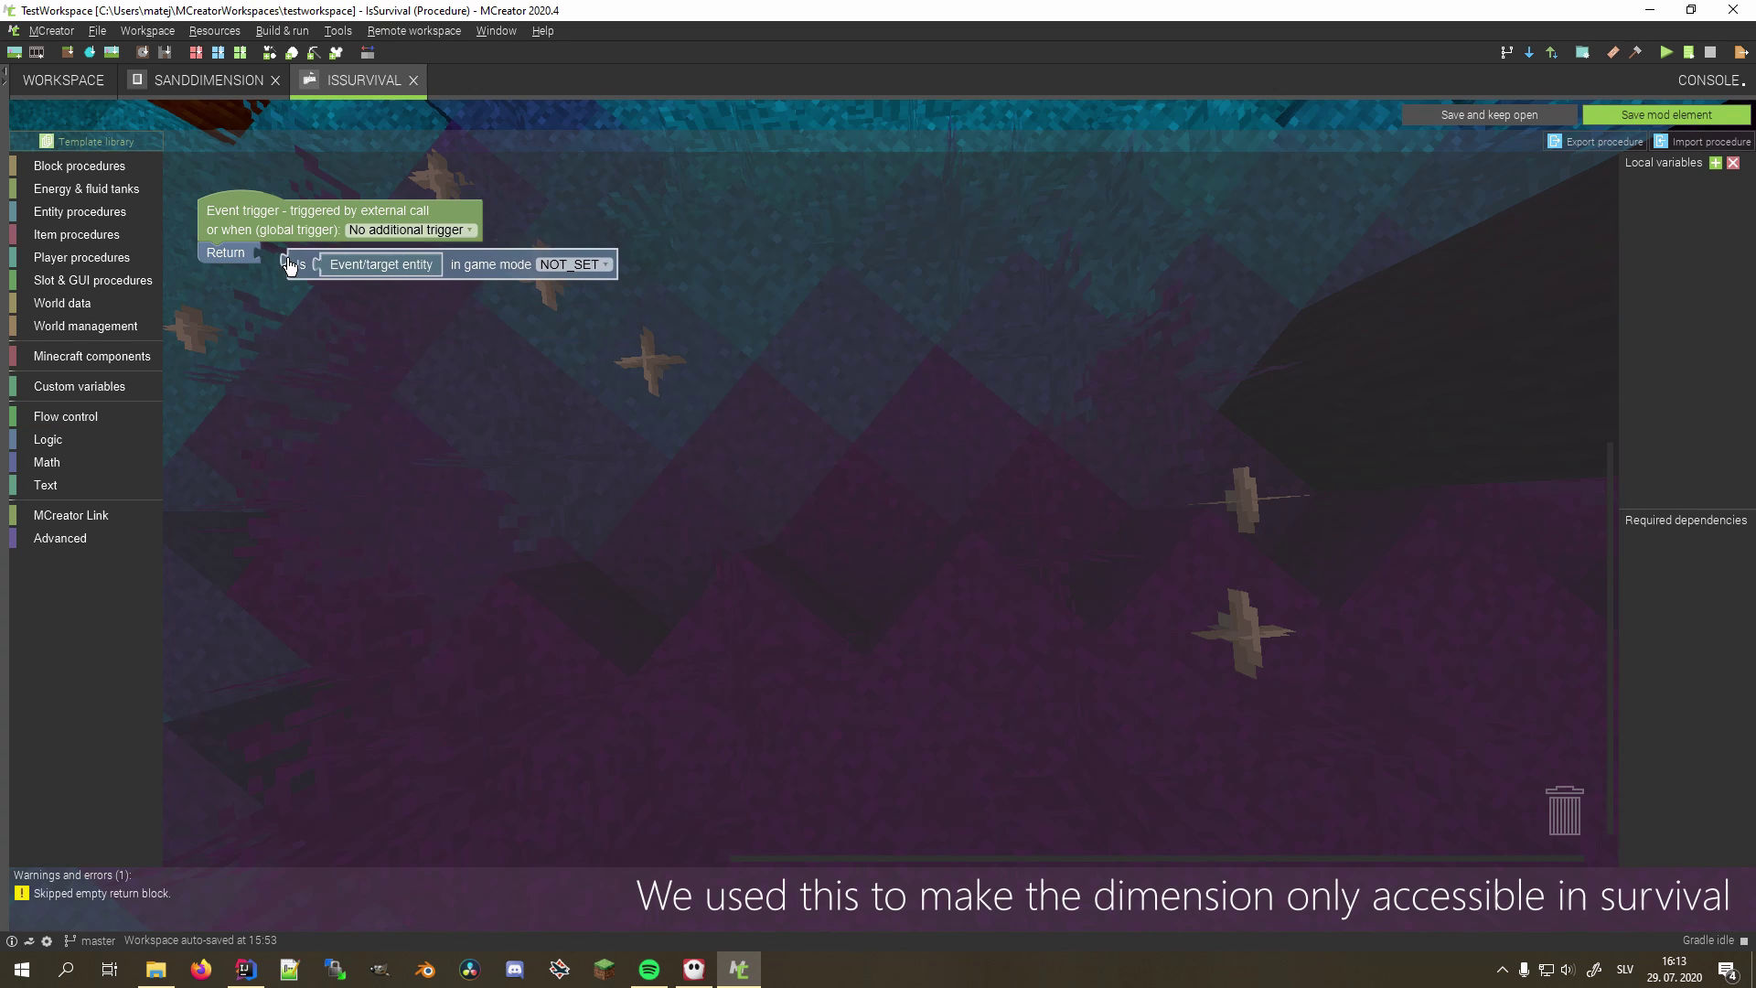
pyautogui.click(566, 259)
pyautogui.click(538, 320)
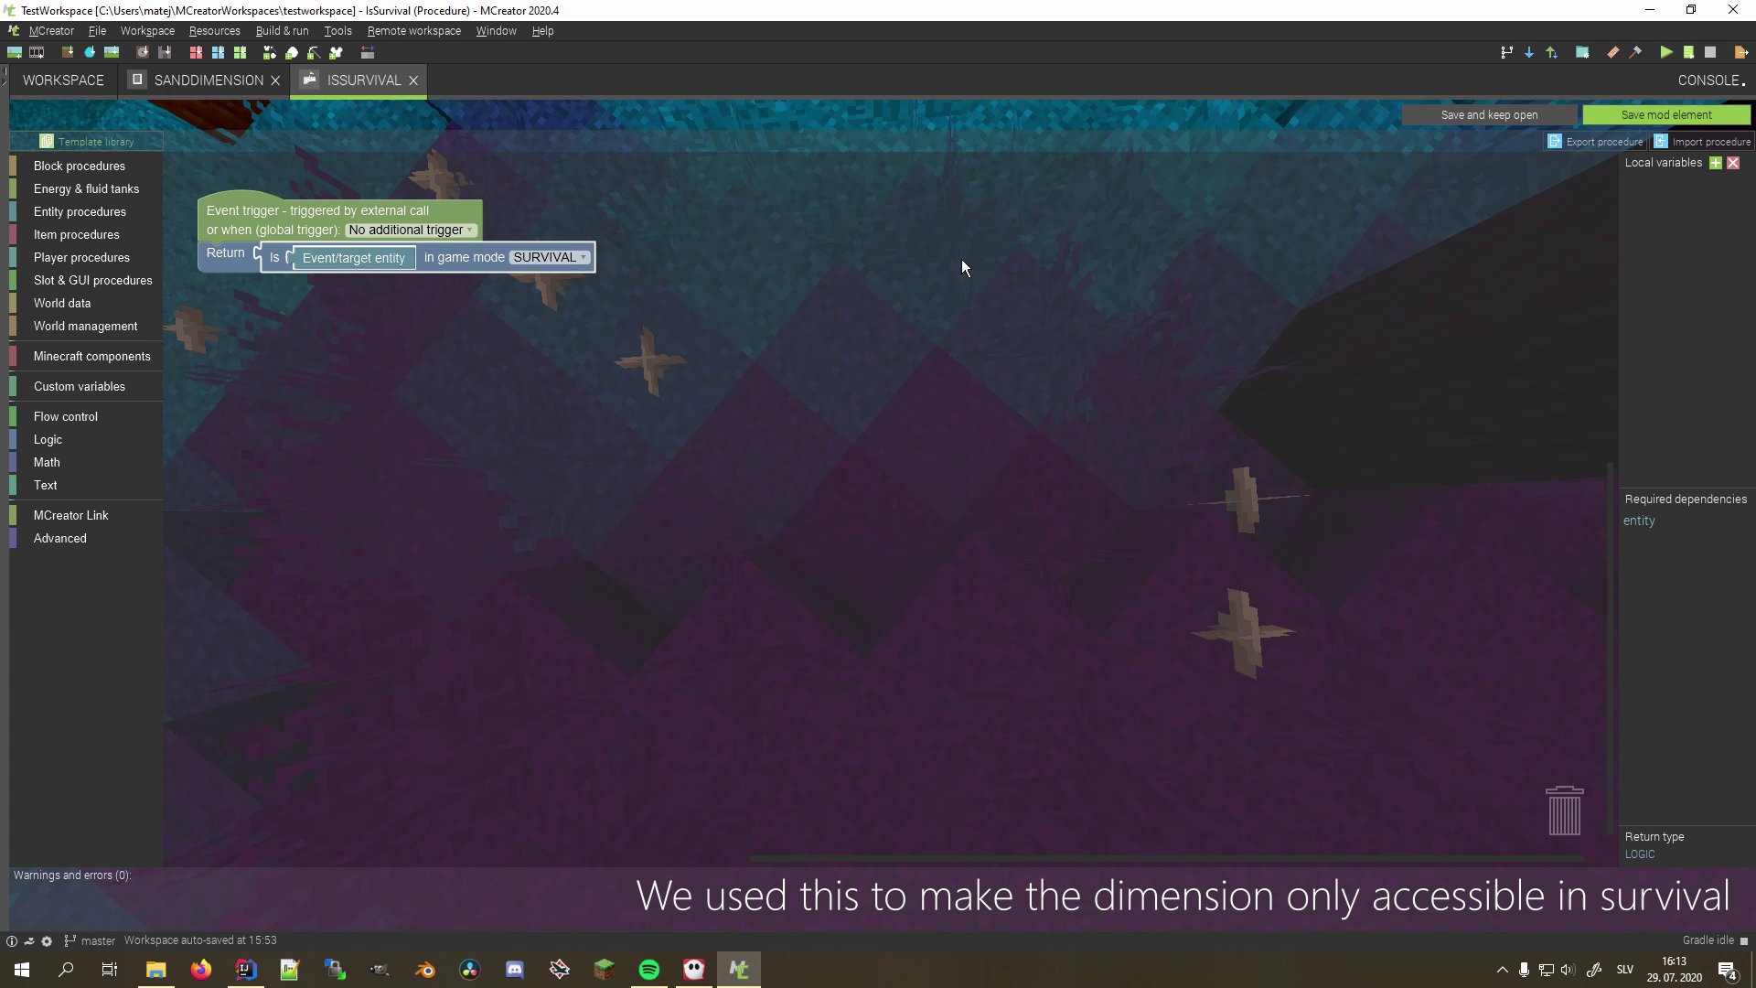
pyautogui.click(1651, 116)
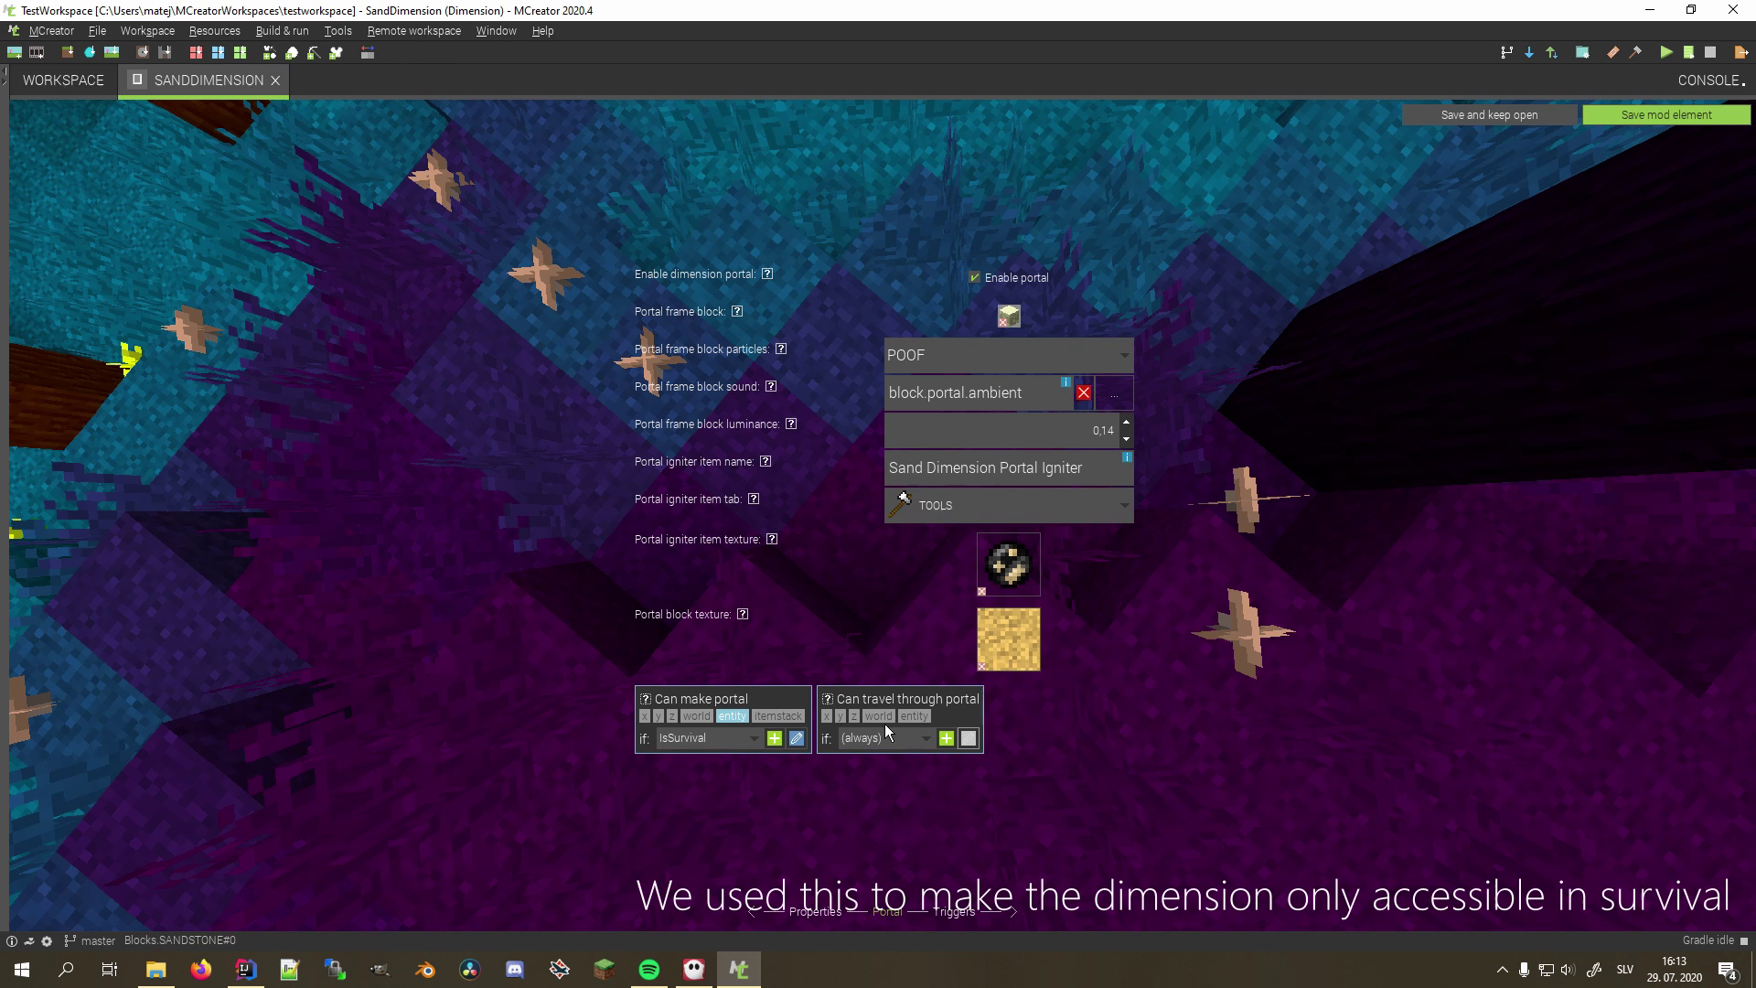
# Step: Use IsSurvival as the portal-making condition and gate the if on a procedure's return value
pyautogui.click(877, 771)
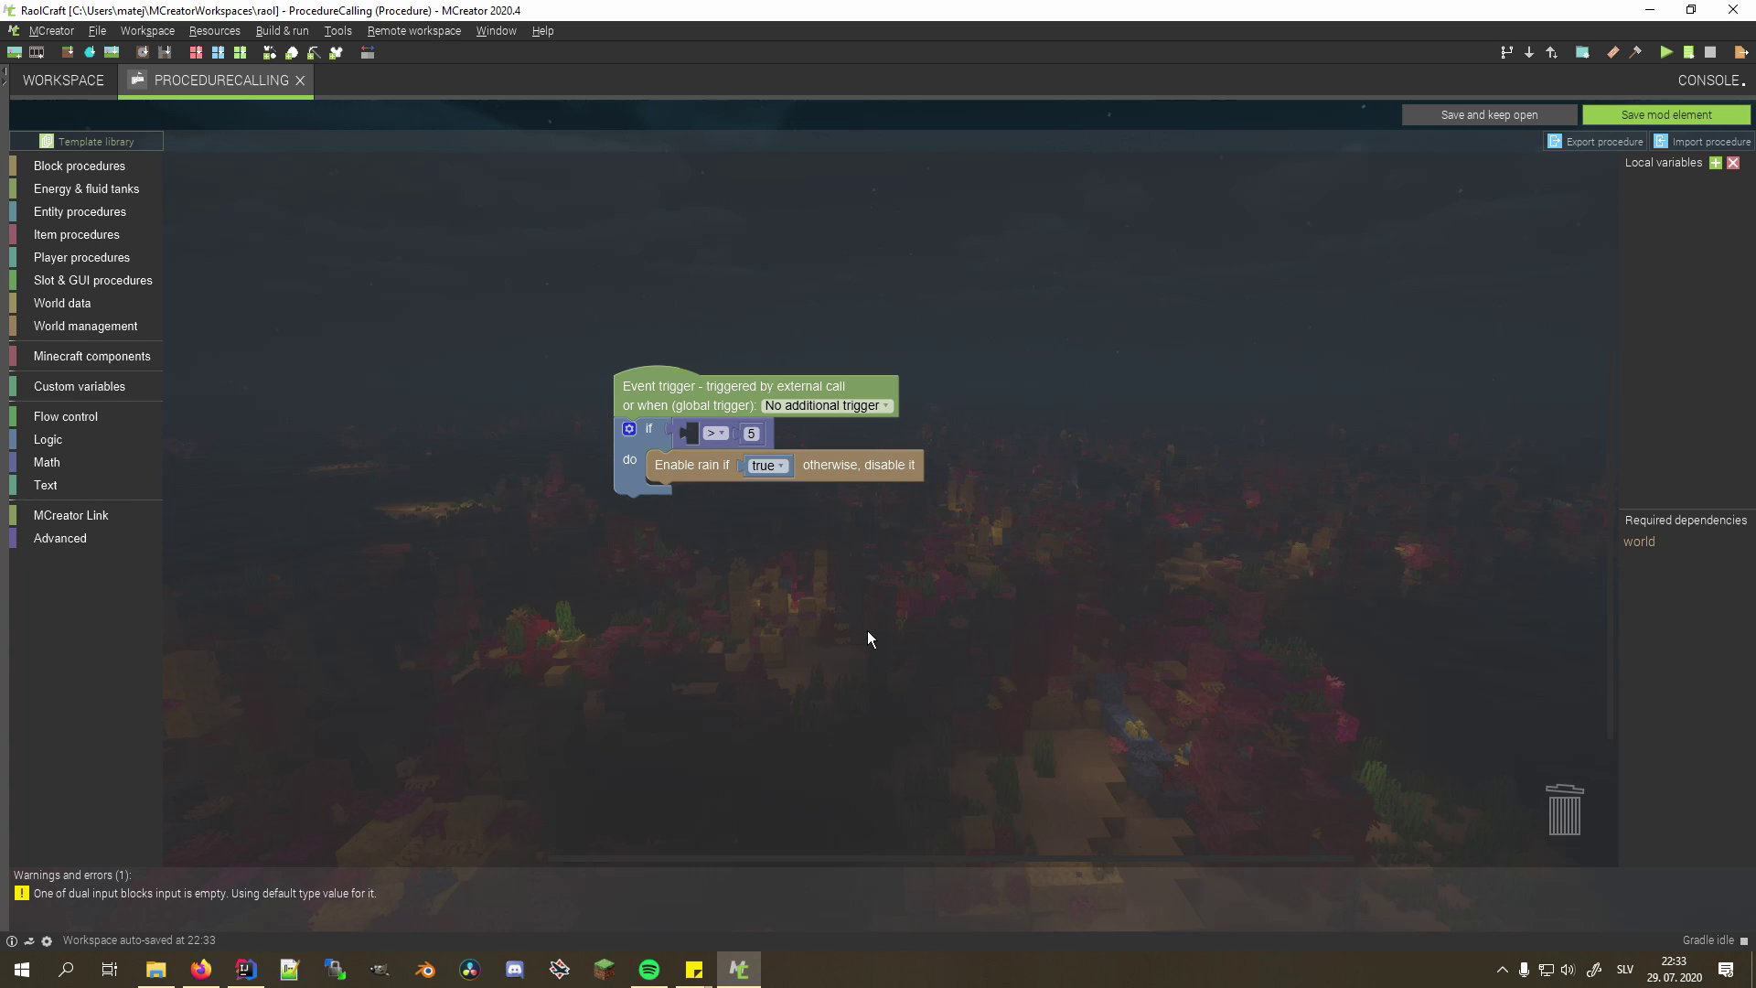
pyautogui.click(73, 538)
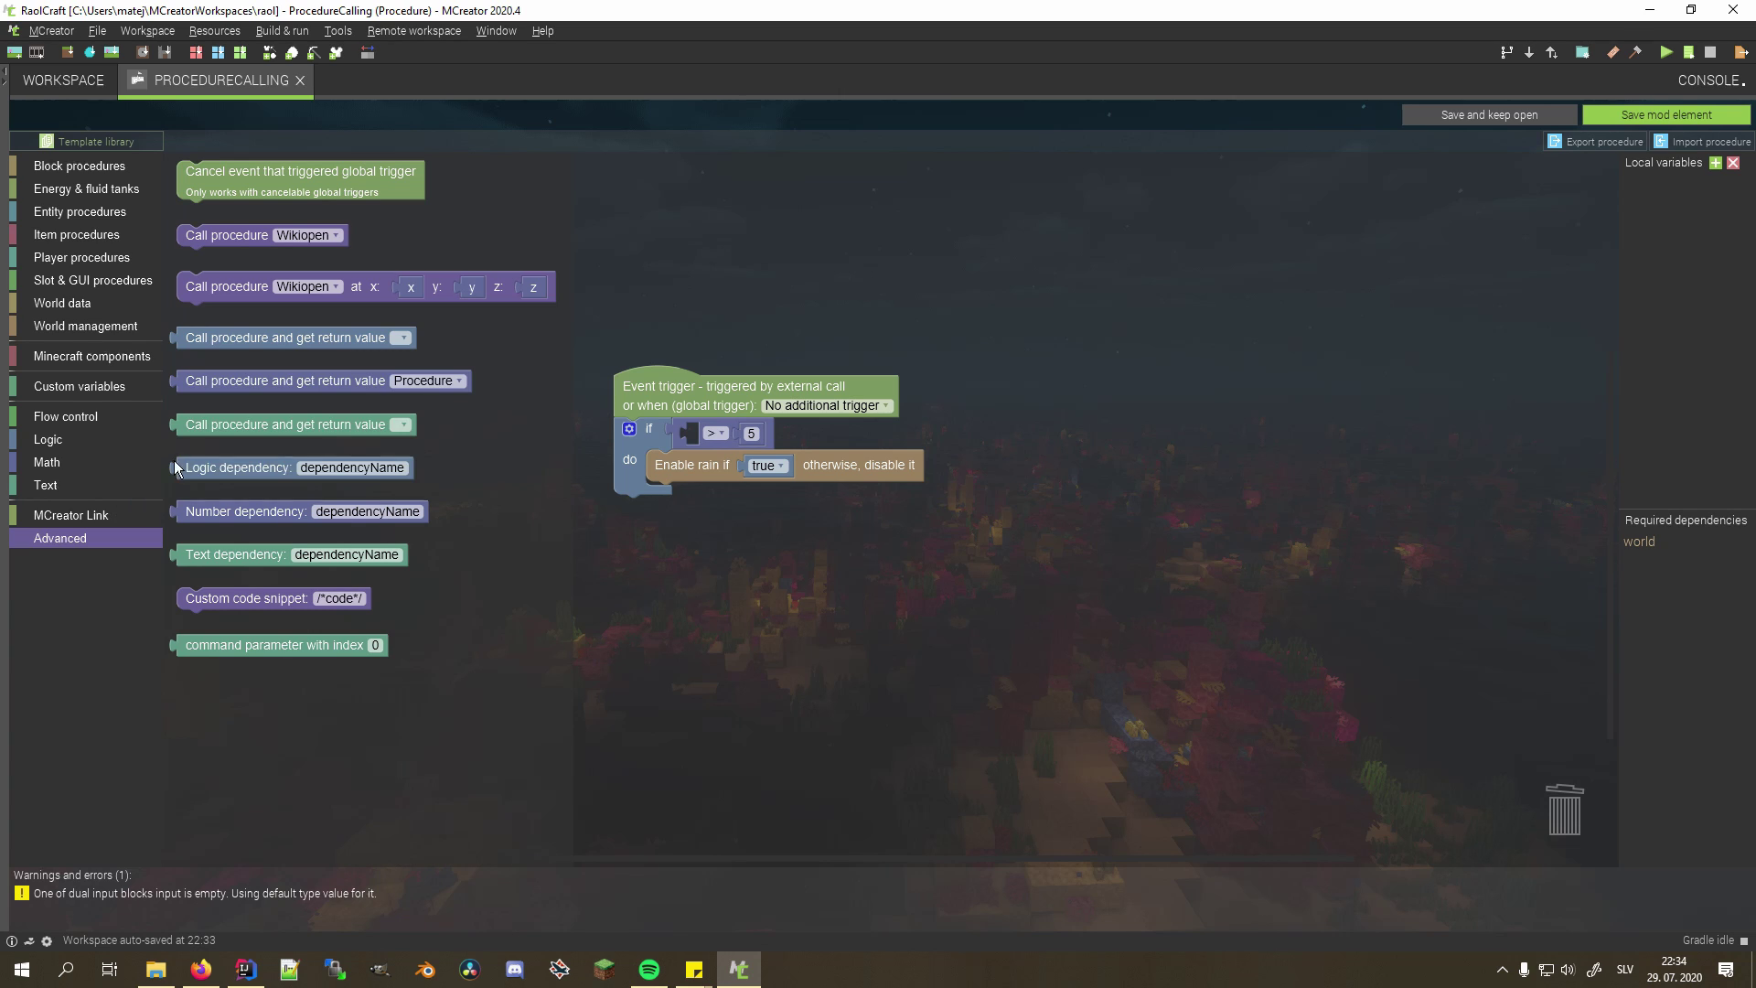
pyautogui.moveTo(255, 379); pyautogui.dragTo(791, 440)
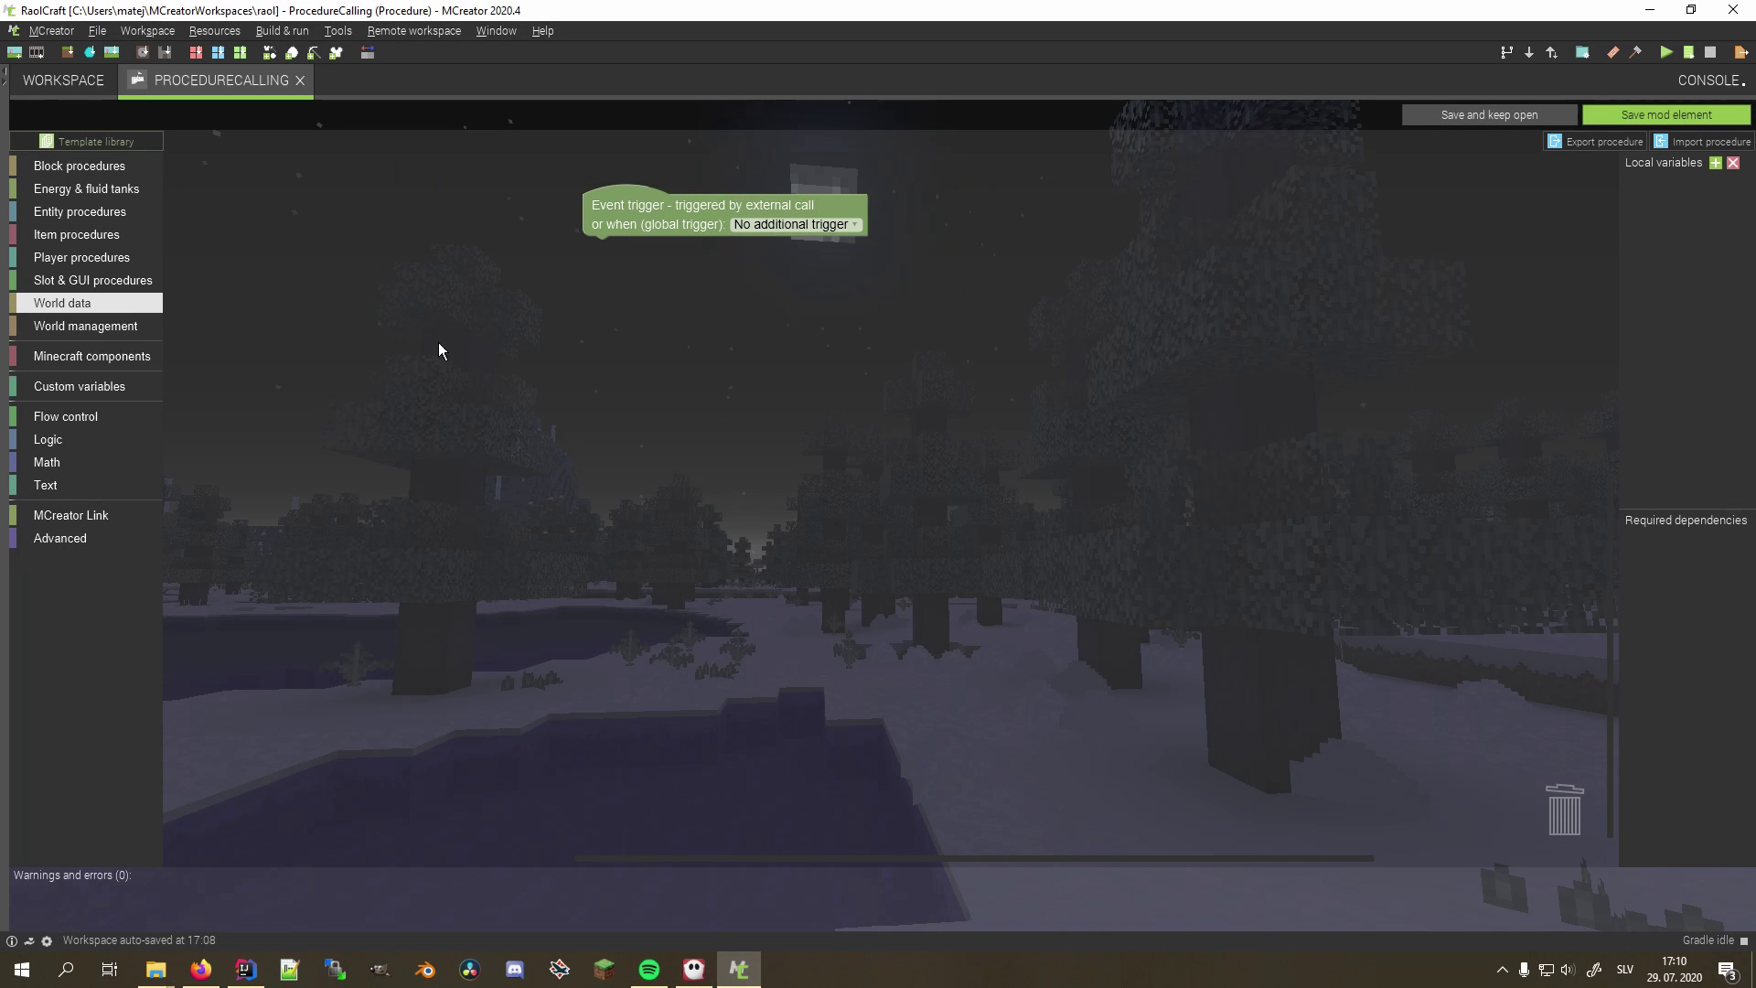
pyautogui.scroll(-5, 425, 563)
pyautogui.scroll(-5, 425, 562)
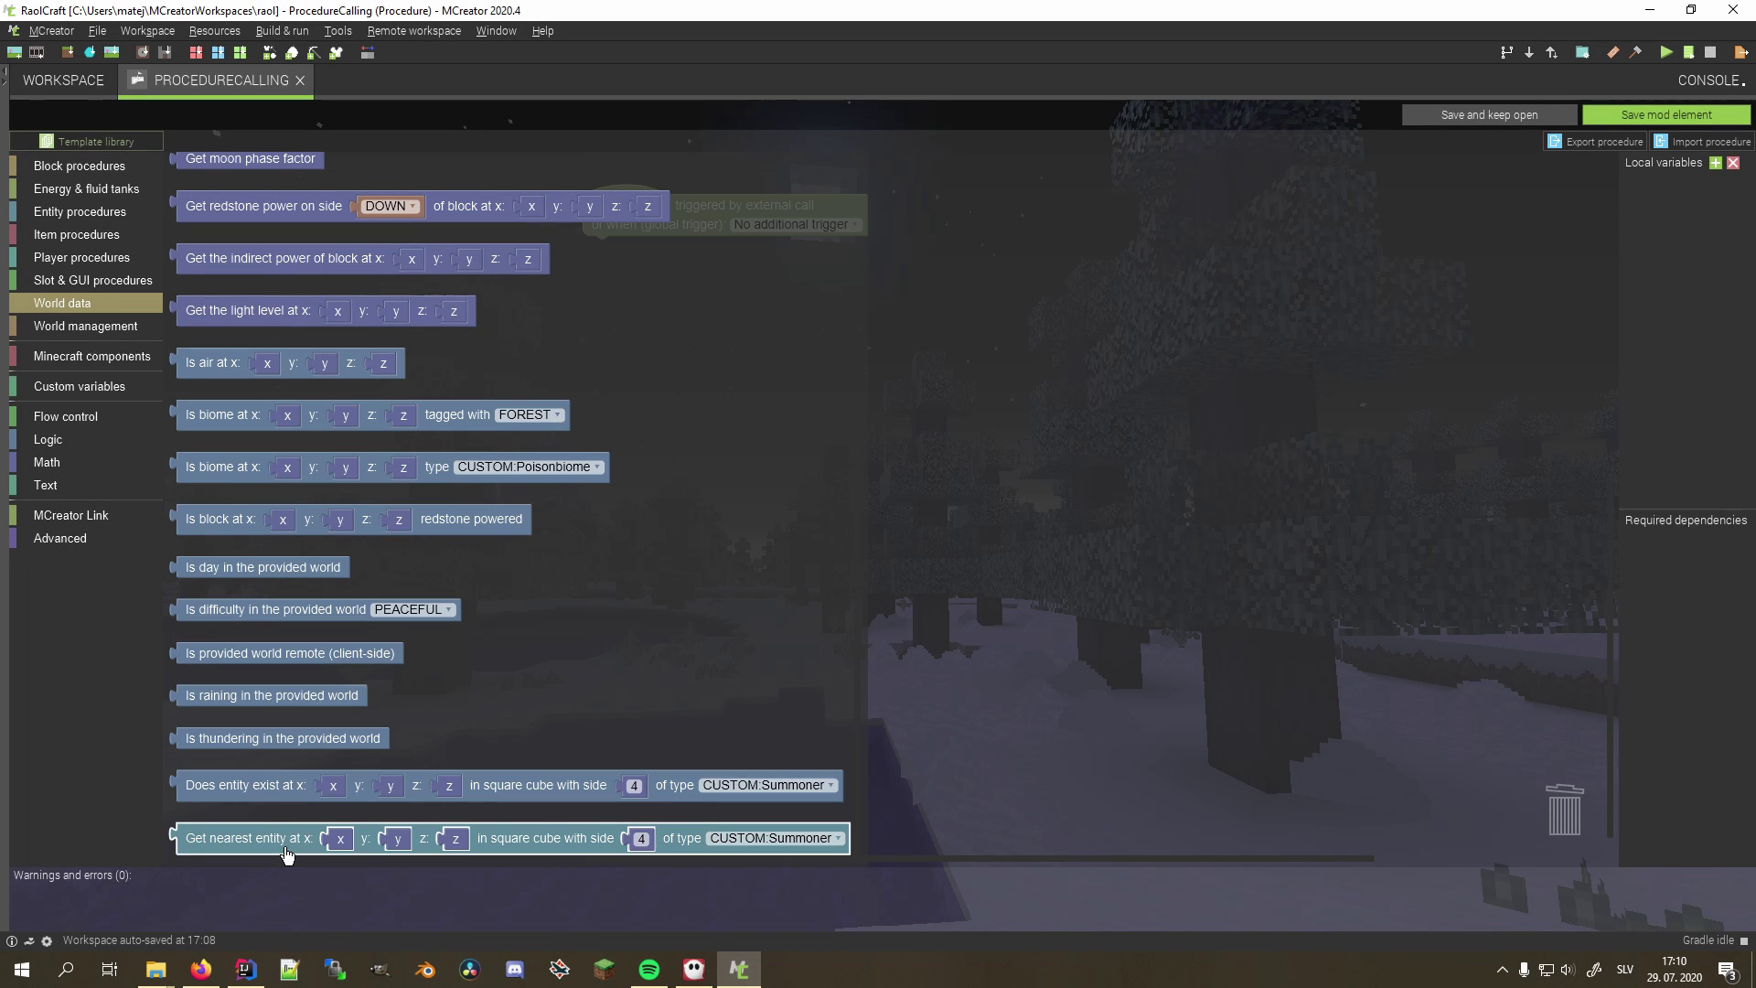
pyautogui.moveTo(299, 839)
pyautogui.mouseDown()
pyautogui.moveTo(549, 725)
pyautogui.moveTo(715, 357)
pyautogui.mouseUp()
# Step: Place the Convert item entity block and the portal-placement block below it
pyautogui.click(80, 212)
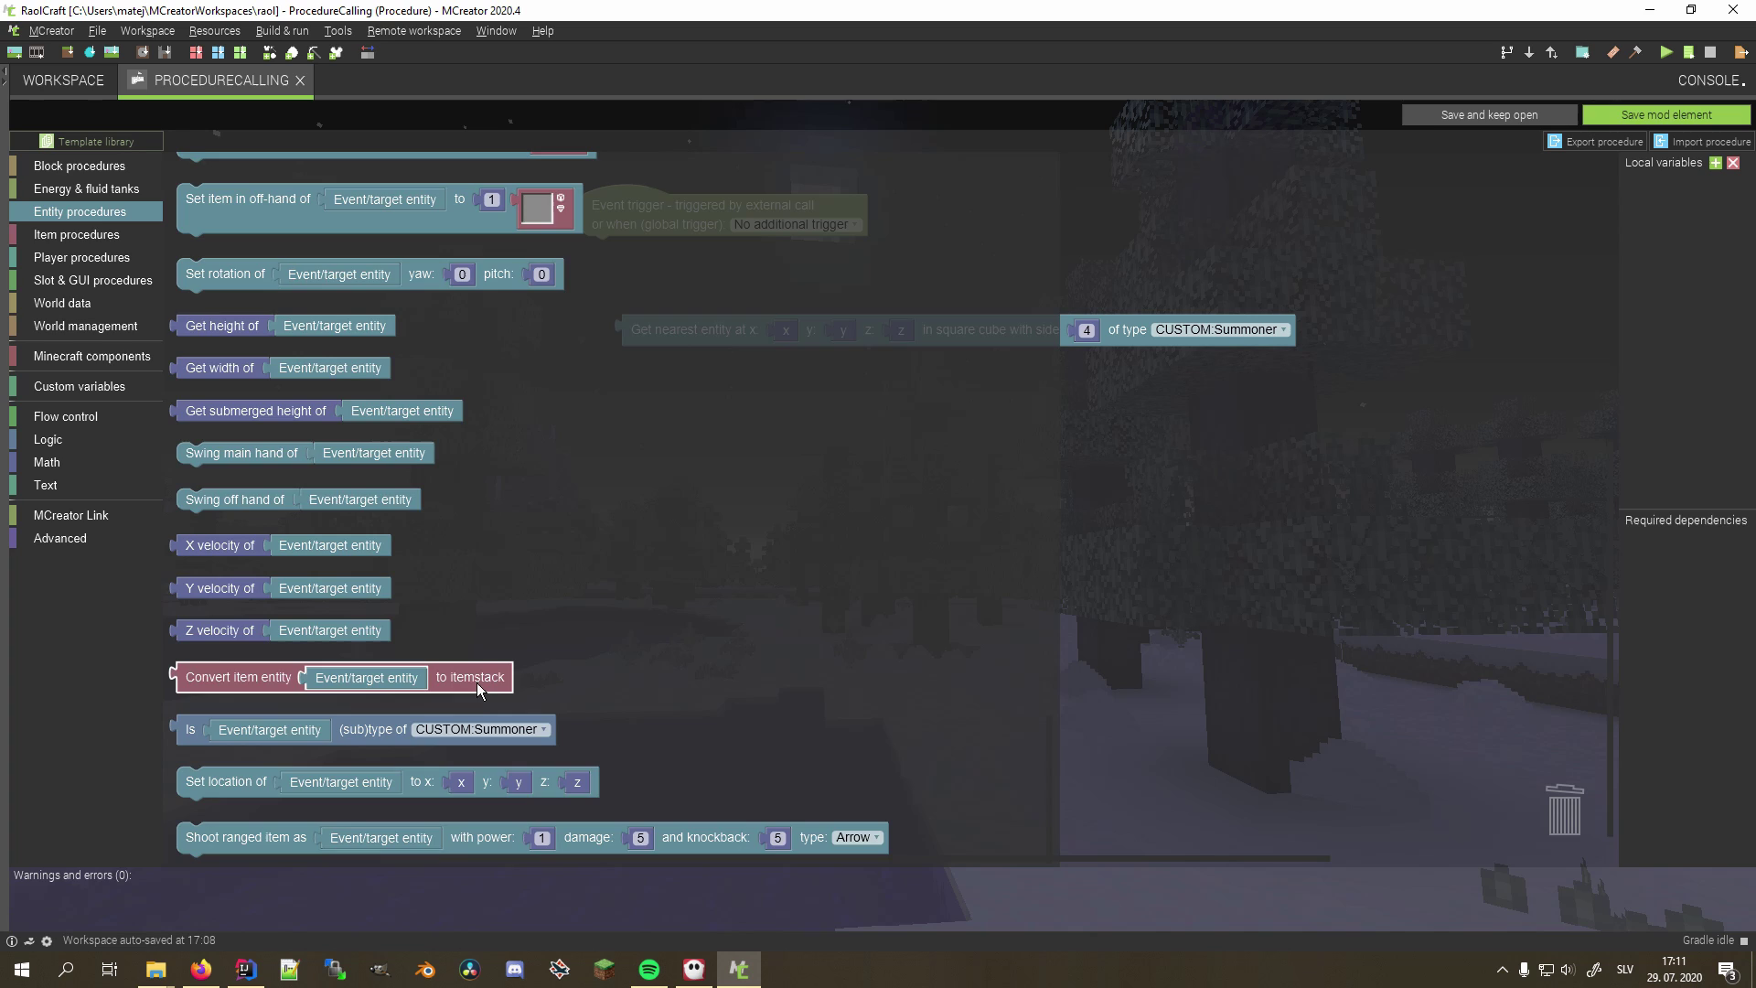
pyautogui.moveTo(330, 676)
pyautogui.mouseDown()
pyautogui.moveTo(576, 502)
pyautogui.moveTo(659, 385)
pyautogui.mouseUp()
pyautogui.click(86, 325)
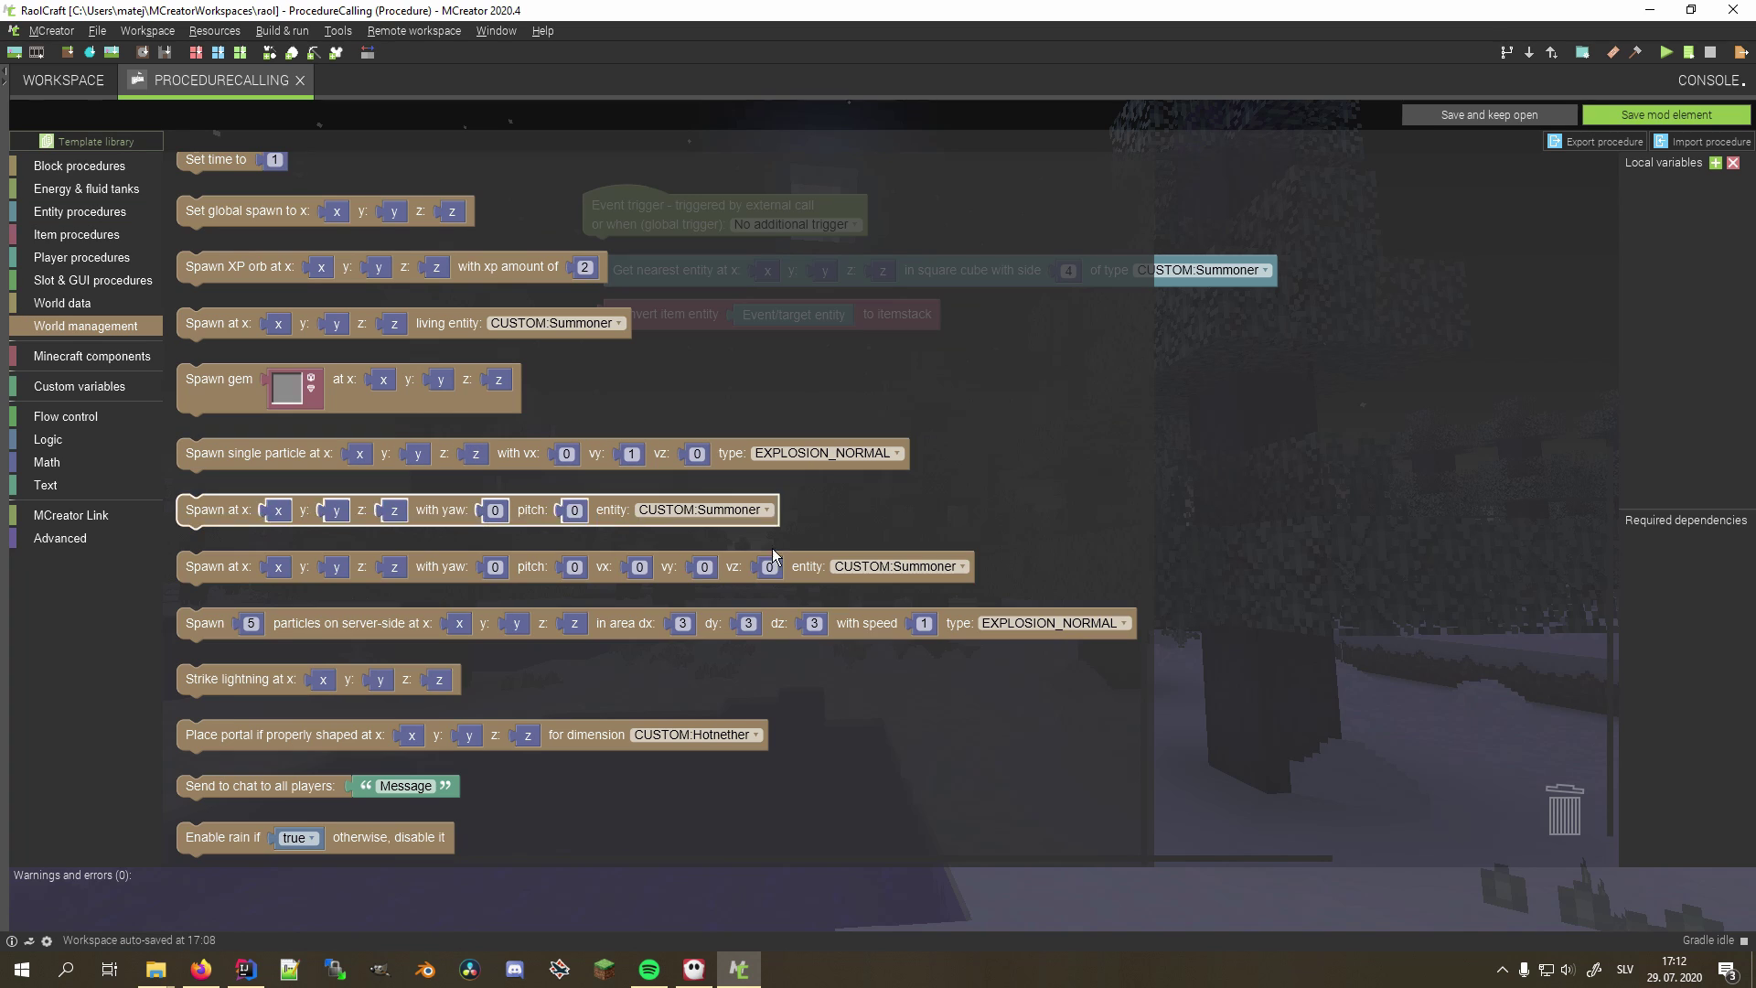
pyautogui.moveTo(350, 733); pyautogui.dragTo(741, 375)
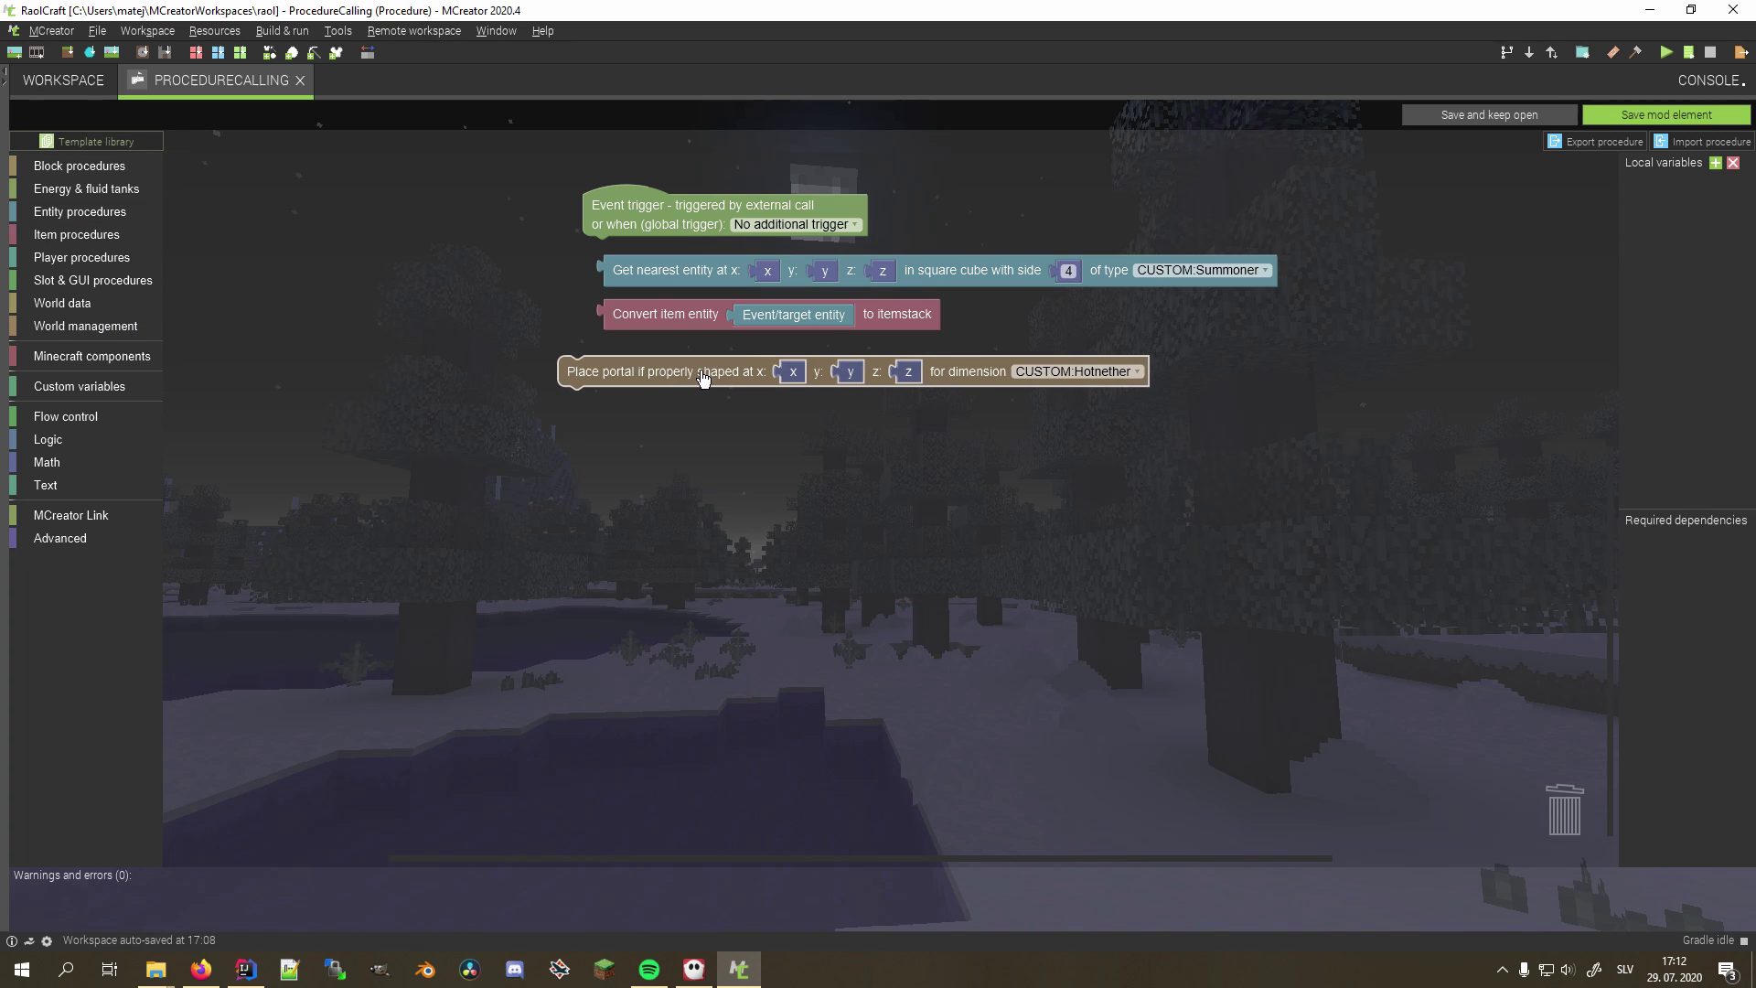
# Step: Add the 'Is entity tamed' and 'tamed by' check blocks
pyautogui.click(81, 211)
pyautogui.moveTo(274, 712); pyautogui.dragTo(705, 421)
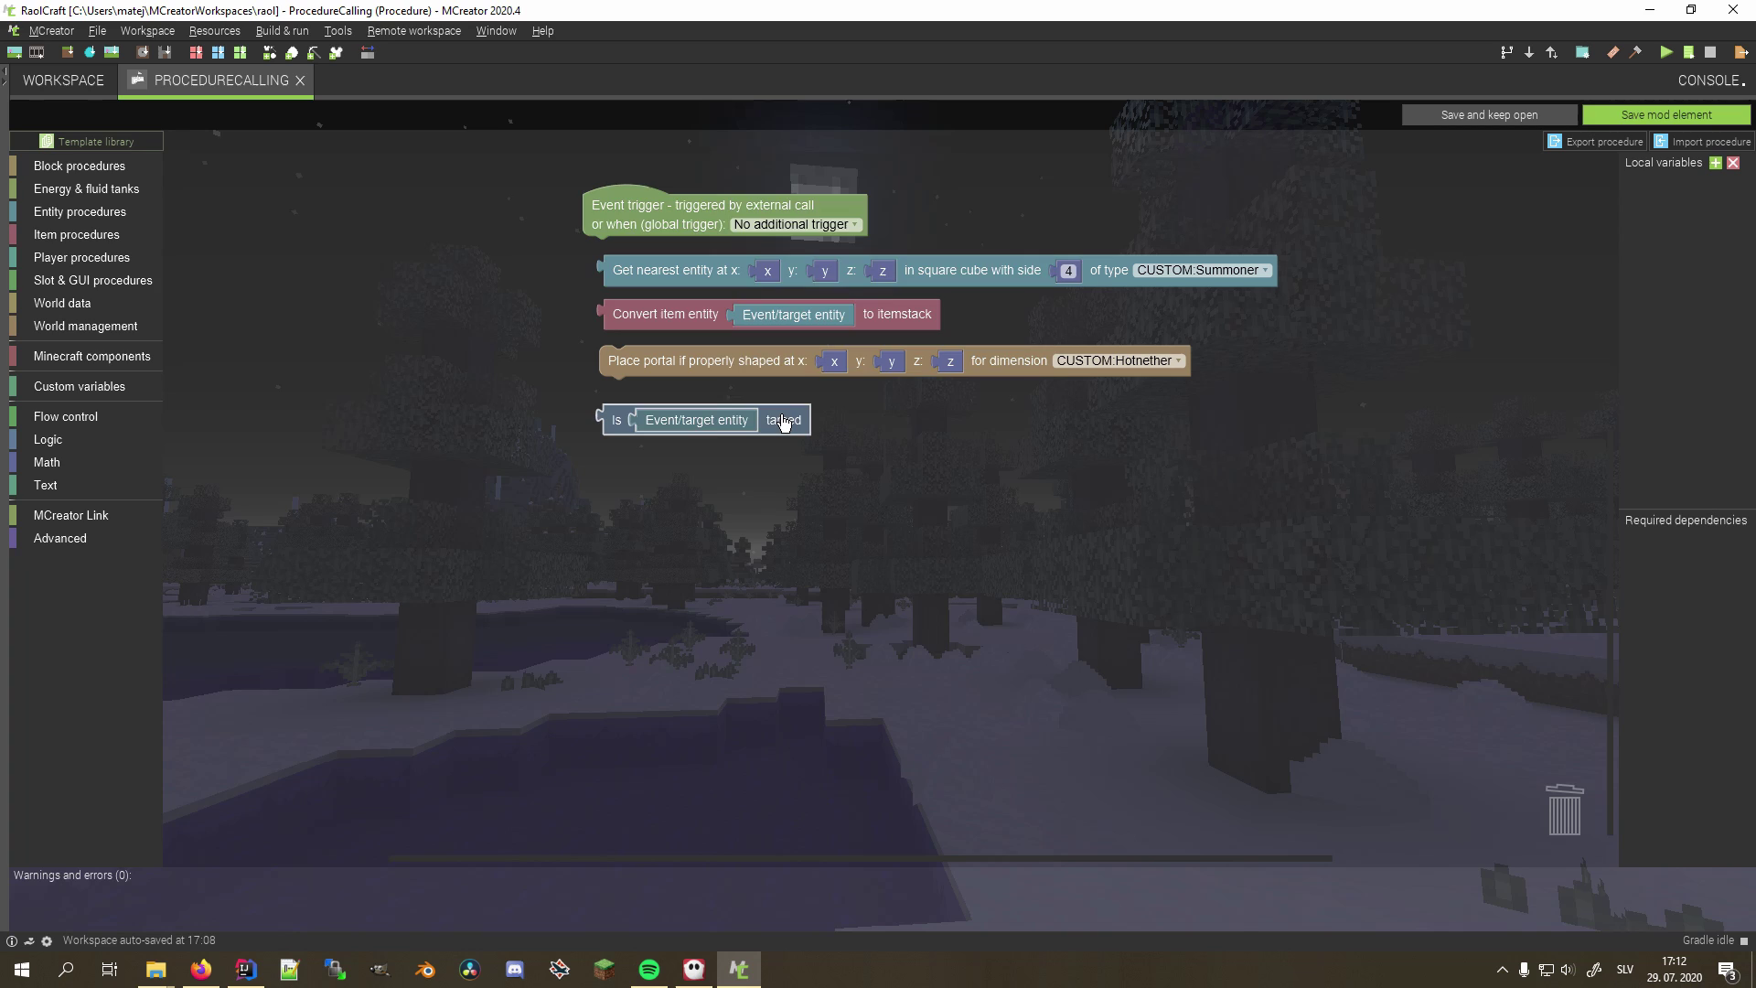
pyautogui.click(81, 211)
pyautogui.moveTo(368, 766); pyautogui.dragTo(714, 467)
# Step: Place the copy-item-from-slot block in TestWorkspace's Fjkhgfj procedure
pyautogui.click(85, 188)
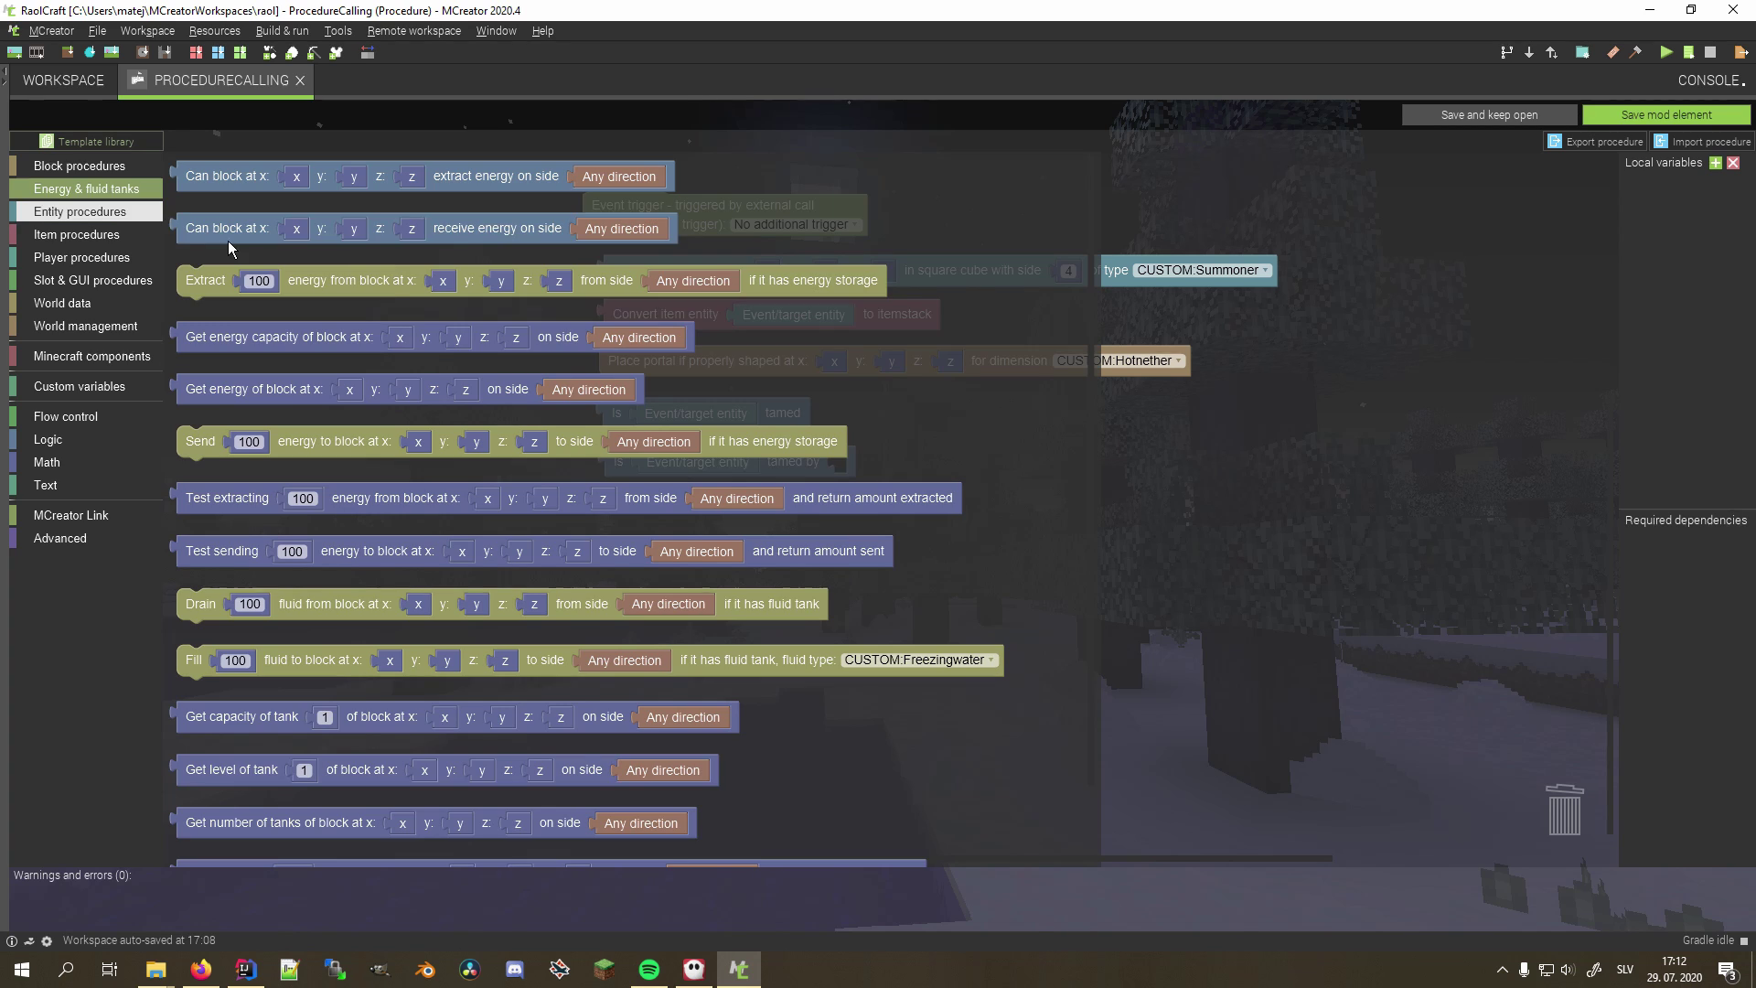
pyautogui.scroll(2, 620, 333)
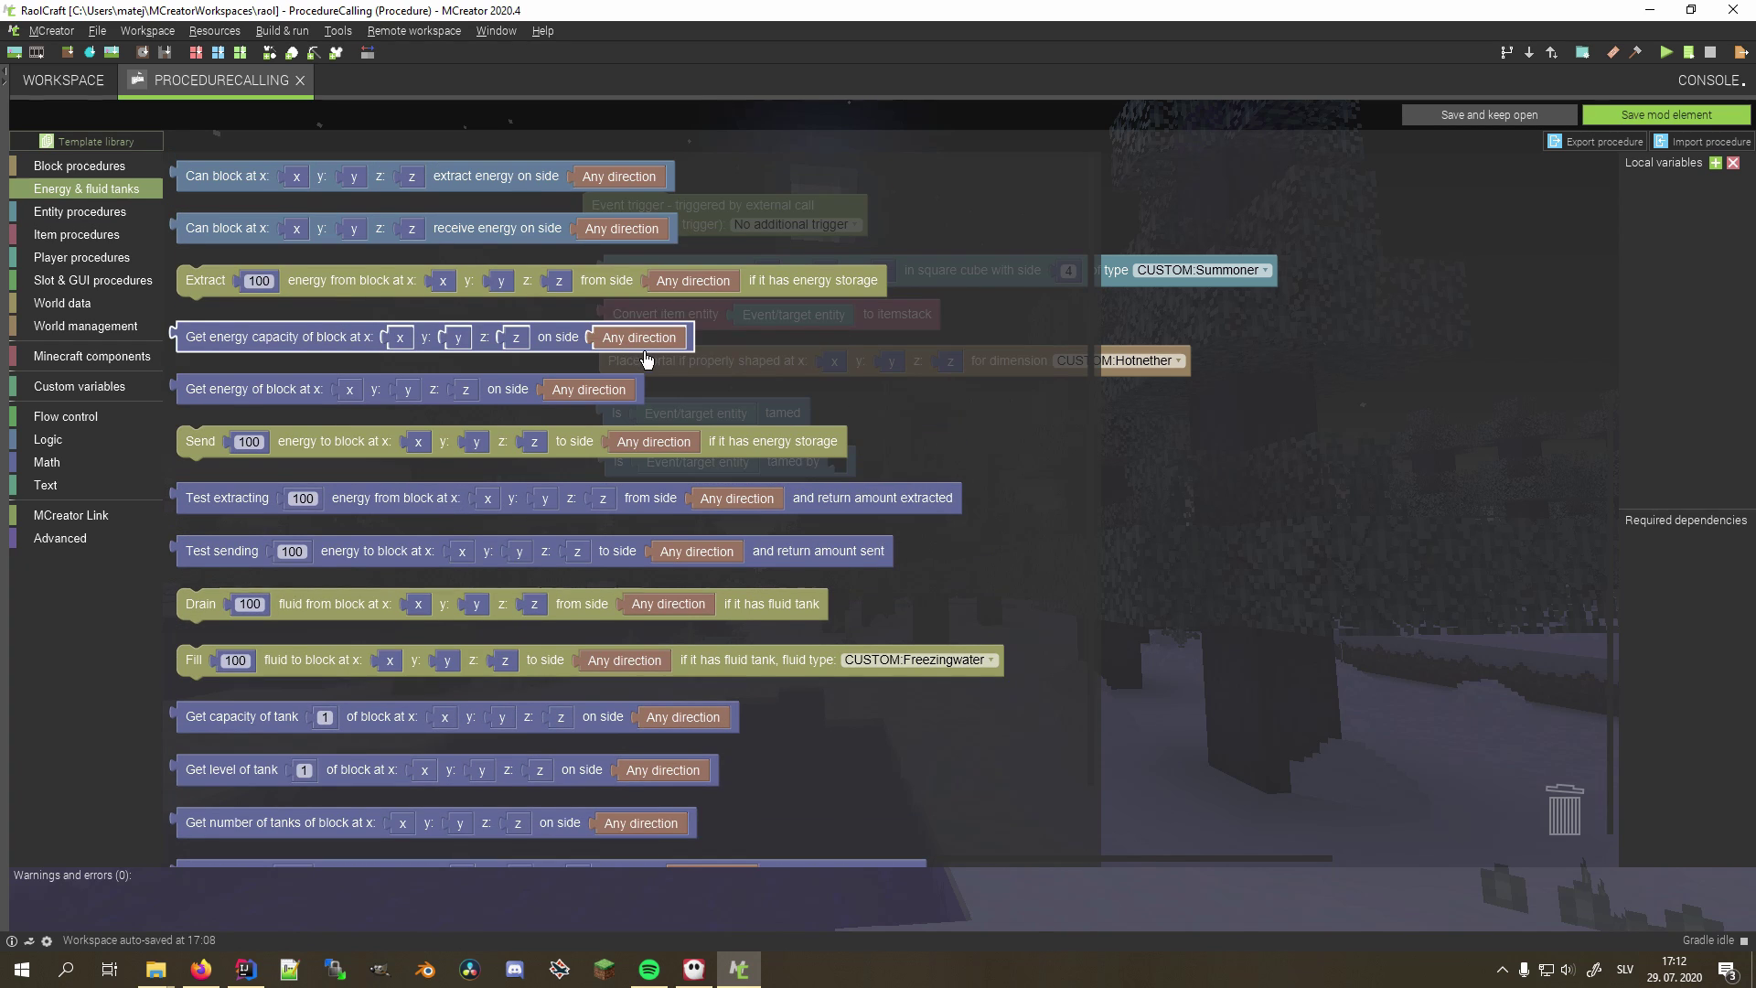
pyautogui.scroll(-2, 620, 334)
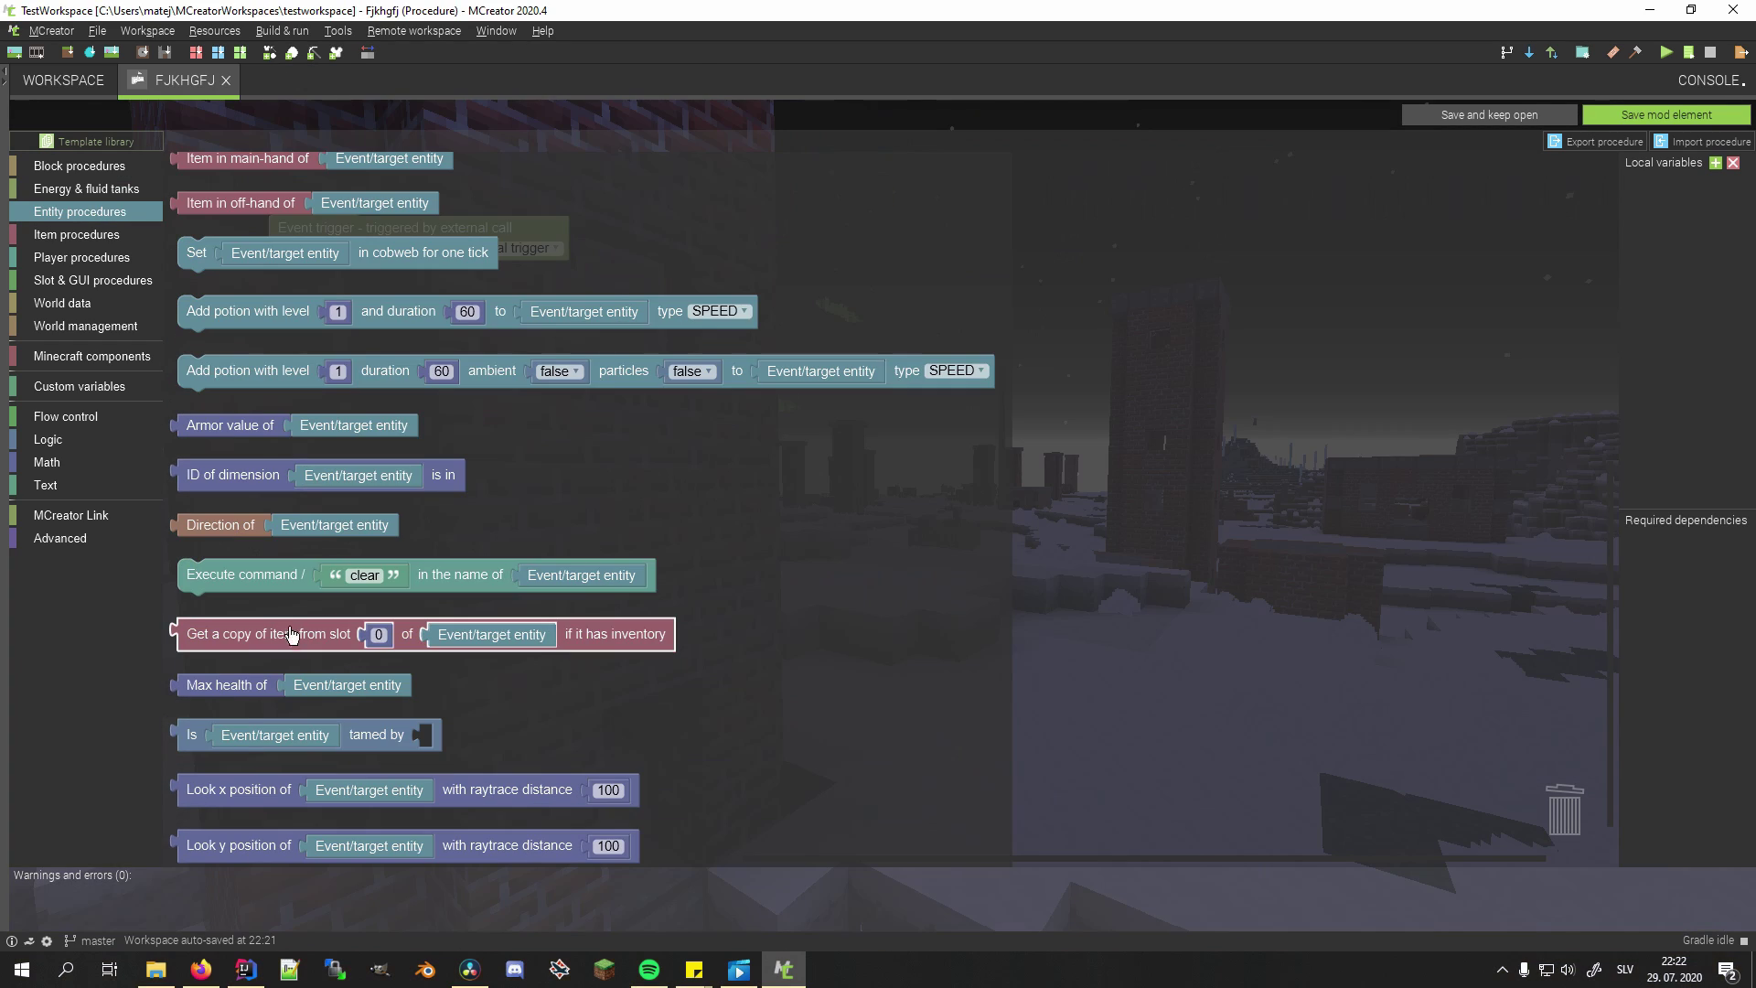
pyautogui.moveTo(288, 627); pyautogui.dragTo(379, 319)
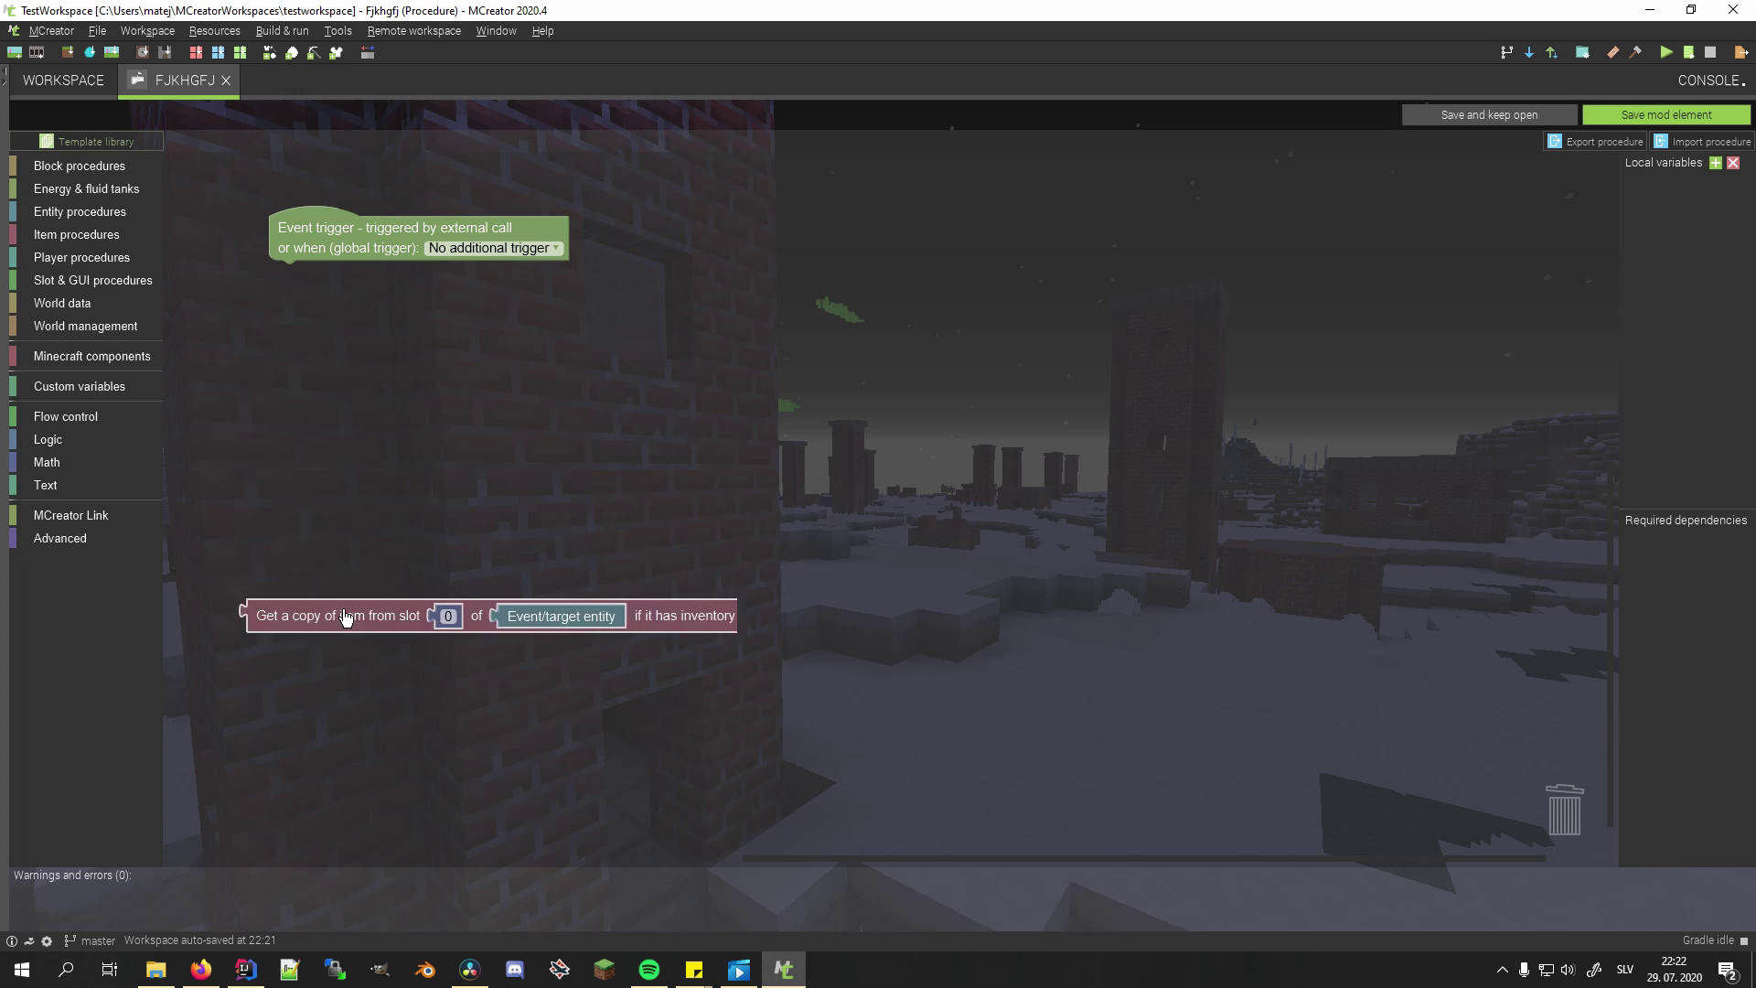
pyautogui.click(80, 212)
pyautogui.scroll(-5, 395, 464)
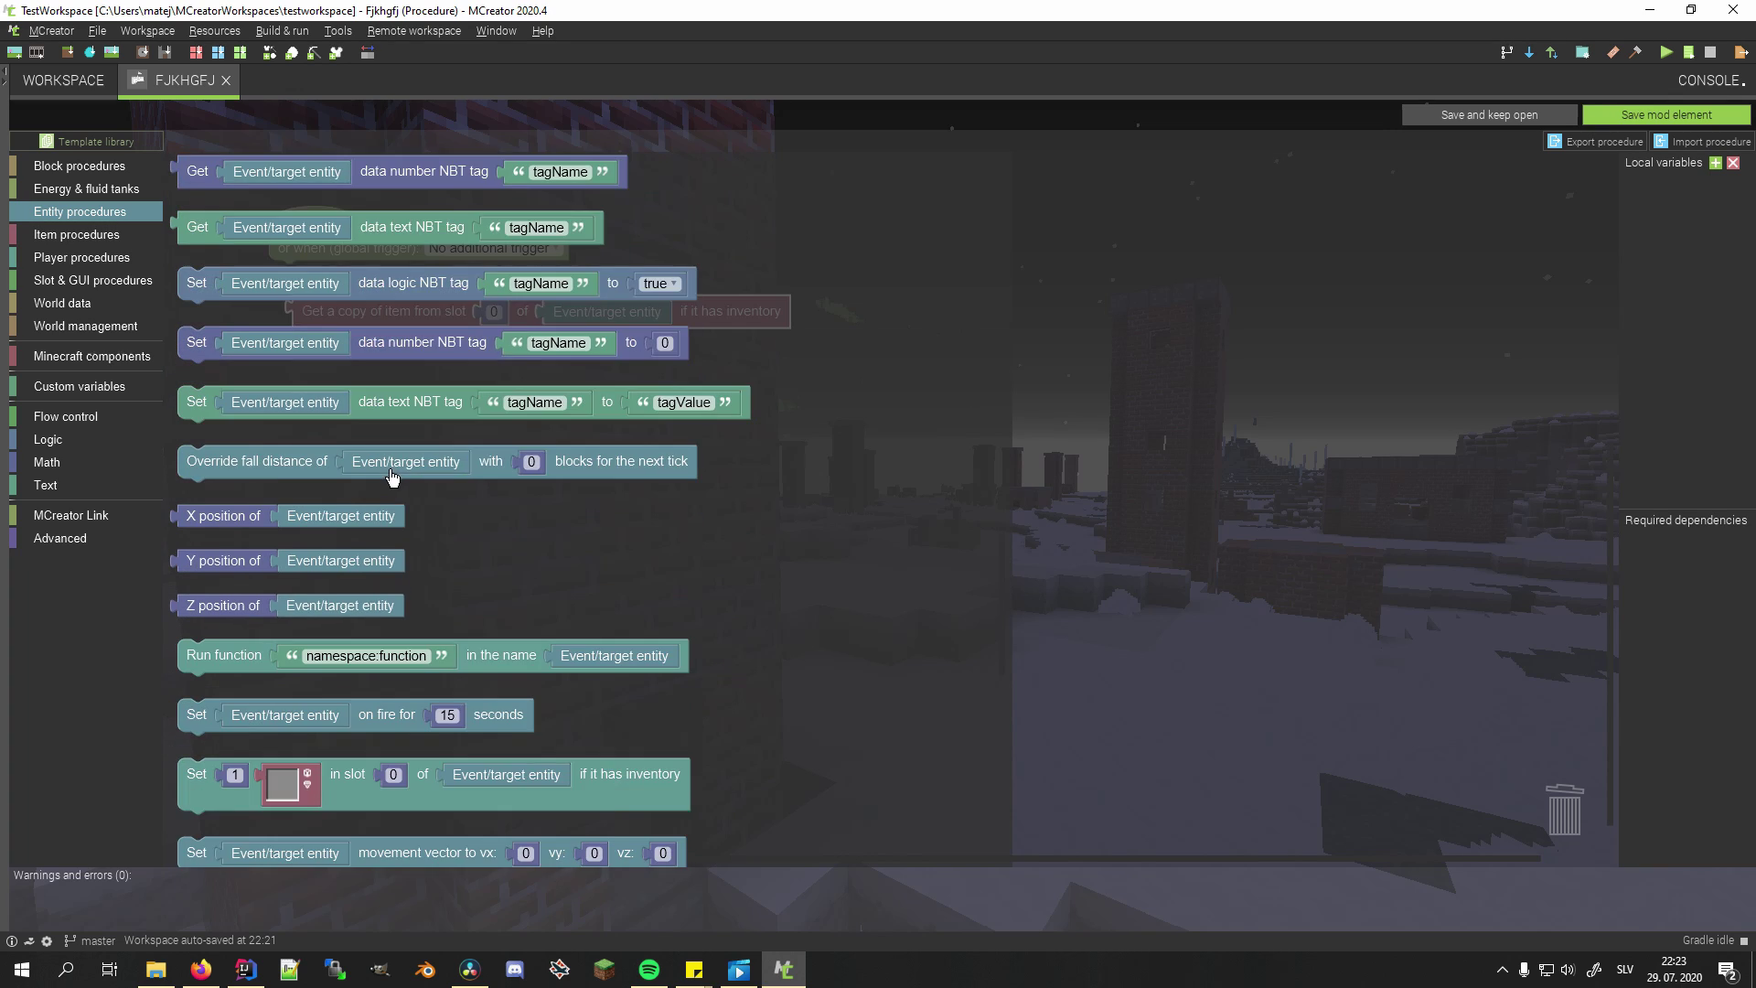
# Step: Place the set-item-in-slot block and bring up the global triggers list
pyautogui.moveTo(206, 632); pyautogui.dragTo(321, 482)
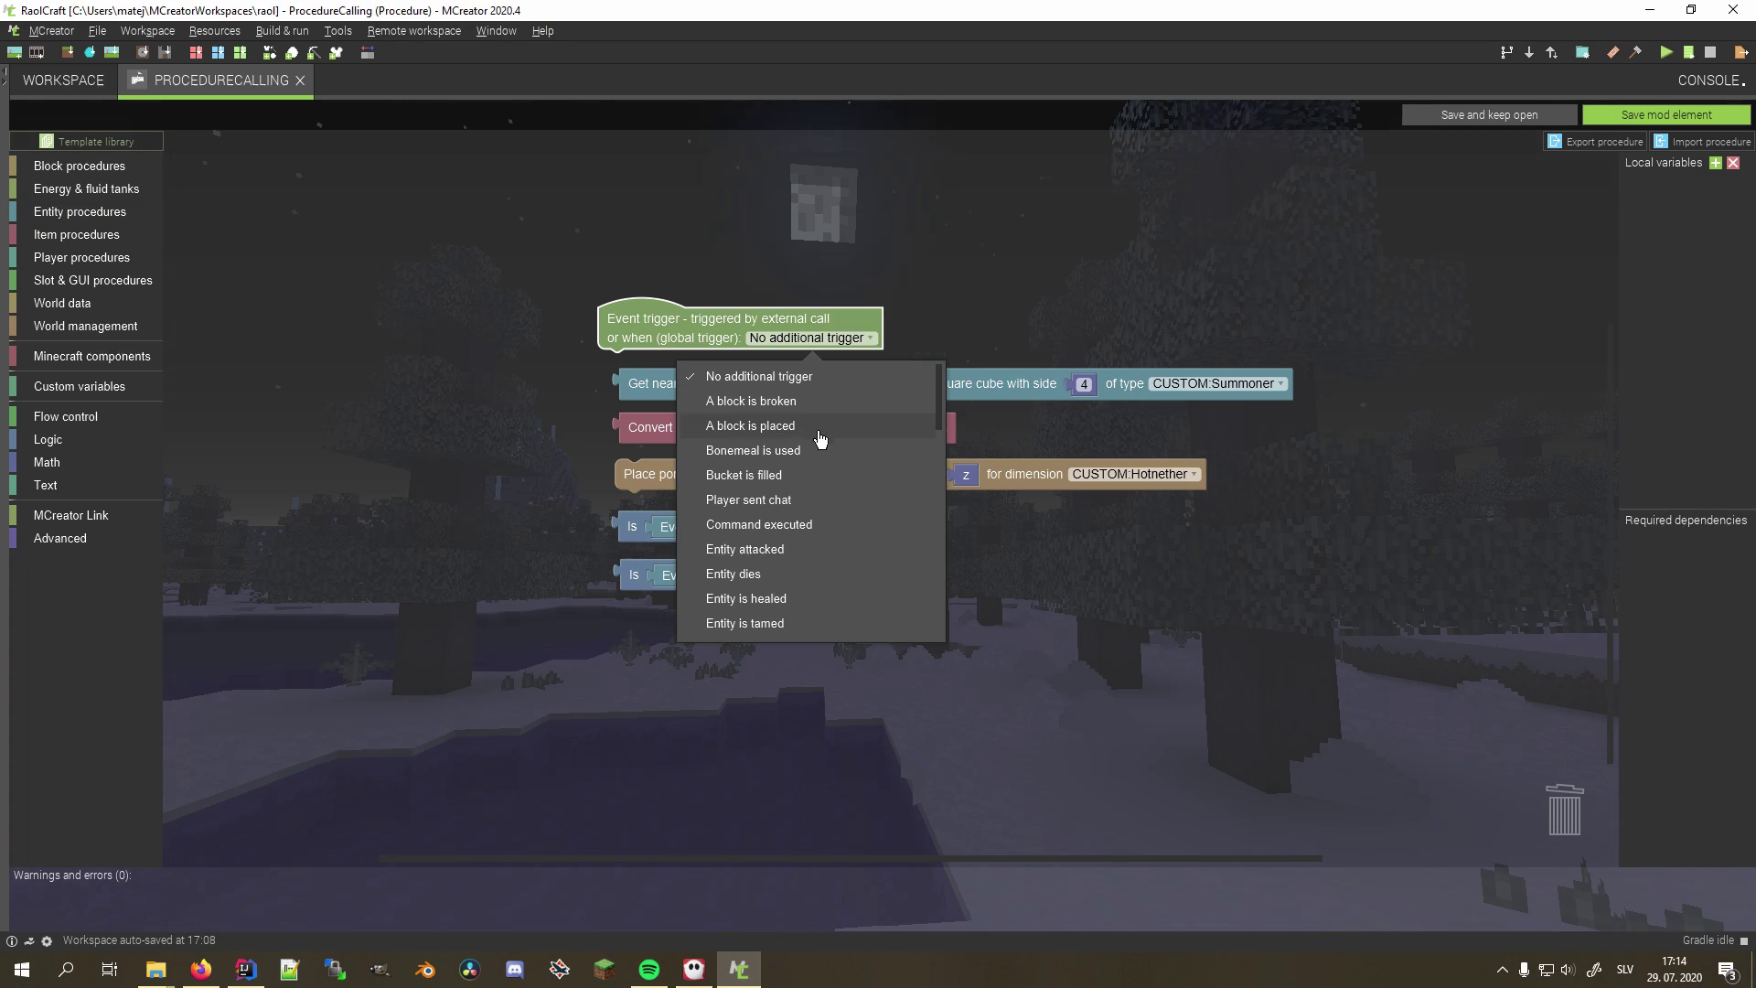
pyautogui.click(802, 341)
pyautogui.scroll(-3, 771, 535)
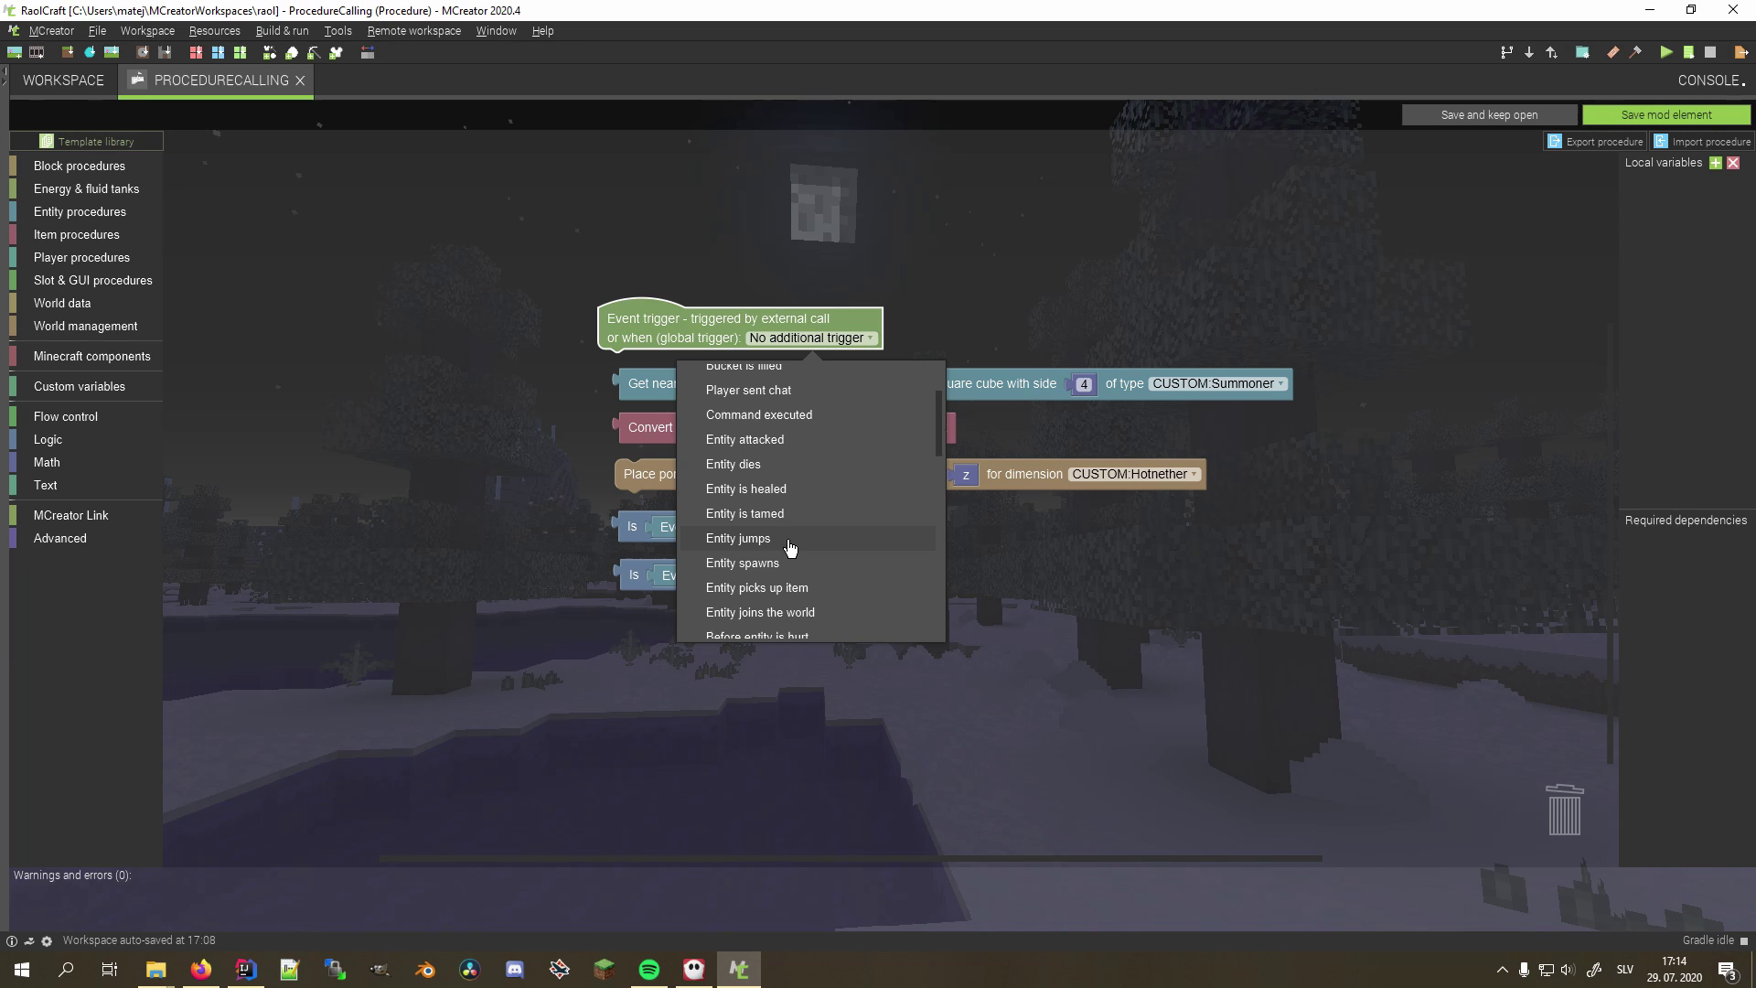
pyautogui.scroll(-1, 789, 548)
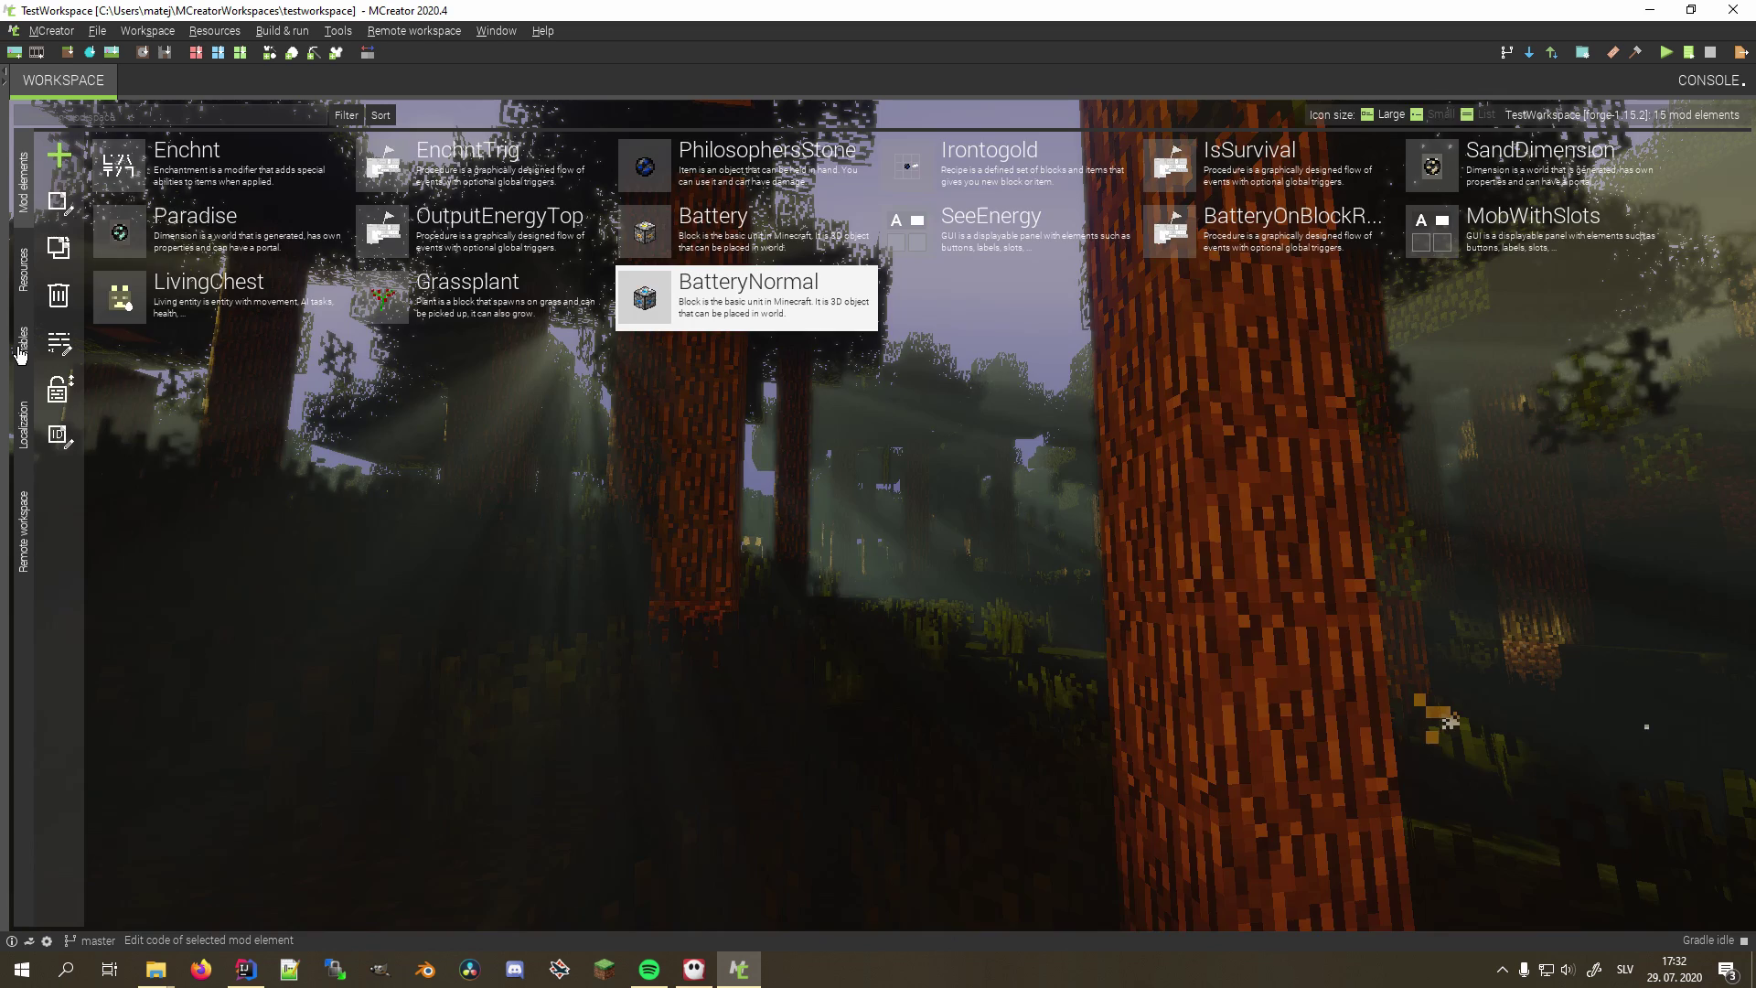
# Step: Show TestWorkspace's workspace variables list, which is currently empty
pyautogui.click(31, 354)
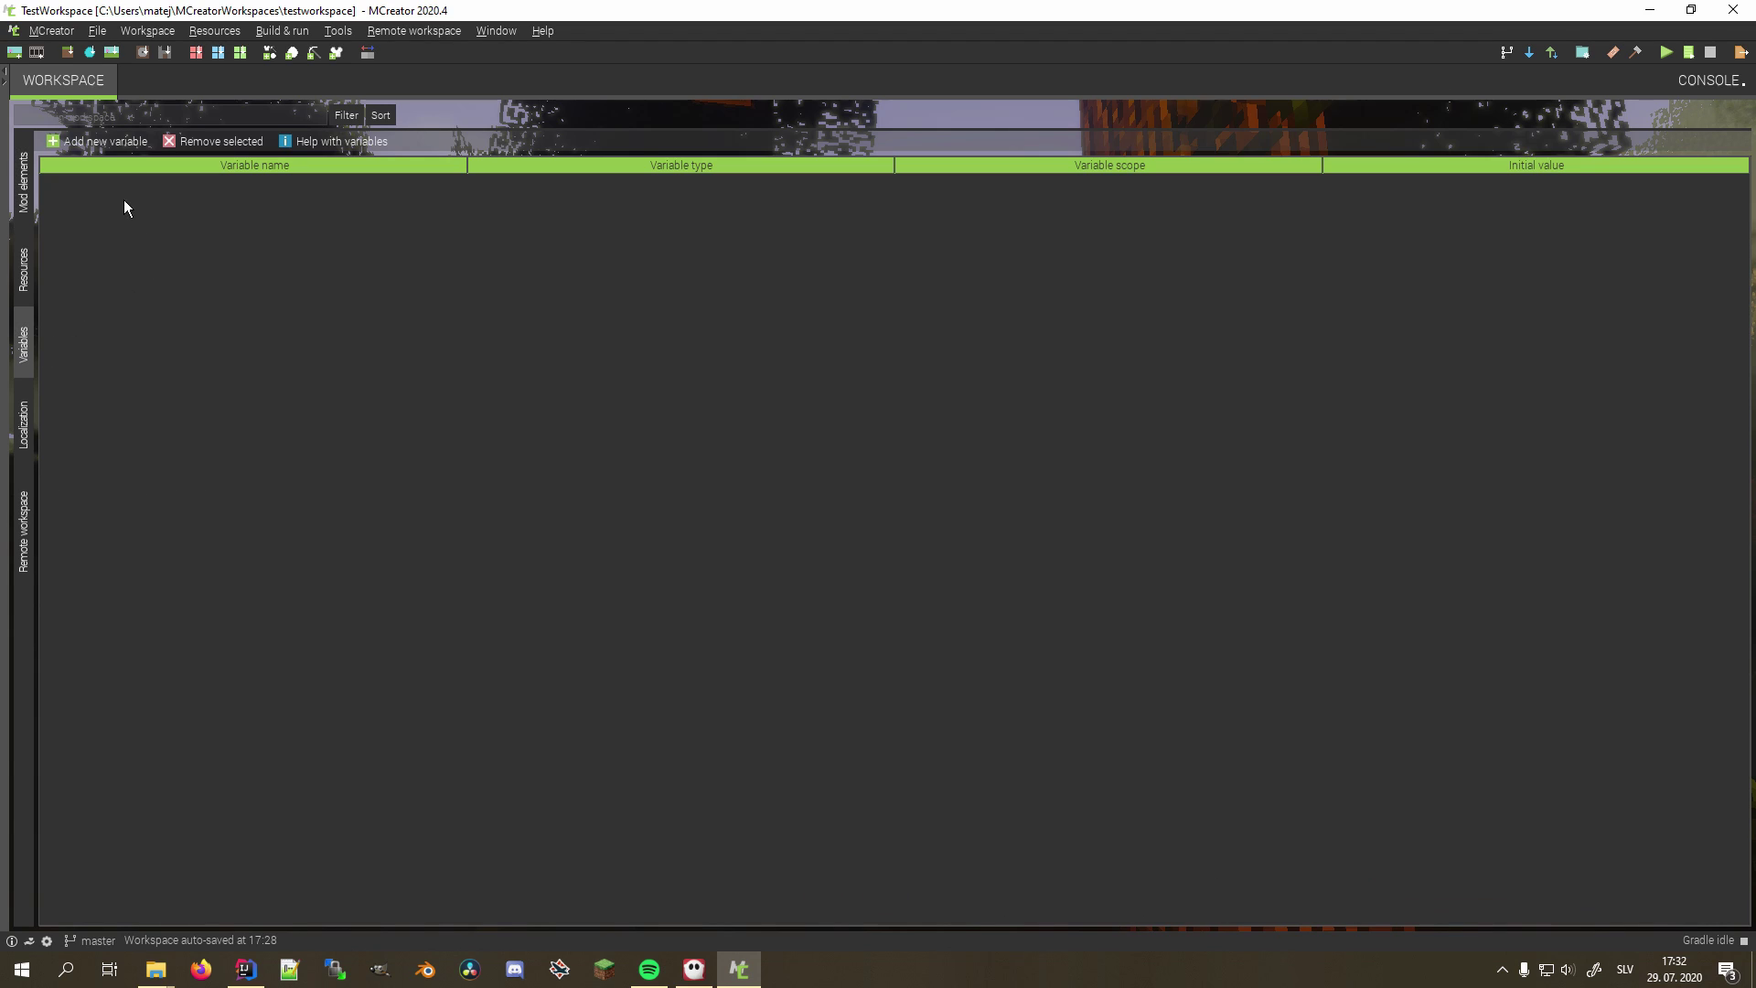
# Step: Start a new workspace variable and review its Variable scope options
pyautogui.click(104, 139)
pyautogui.click(1029, 511)
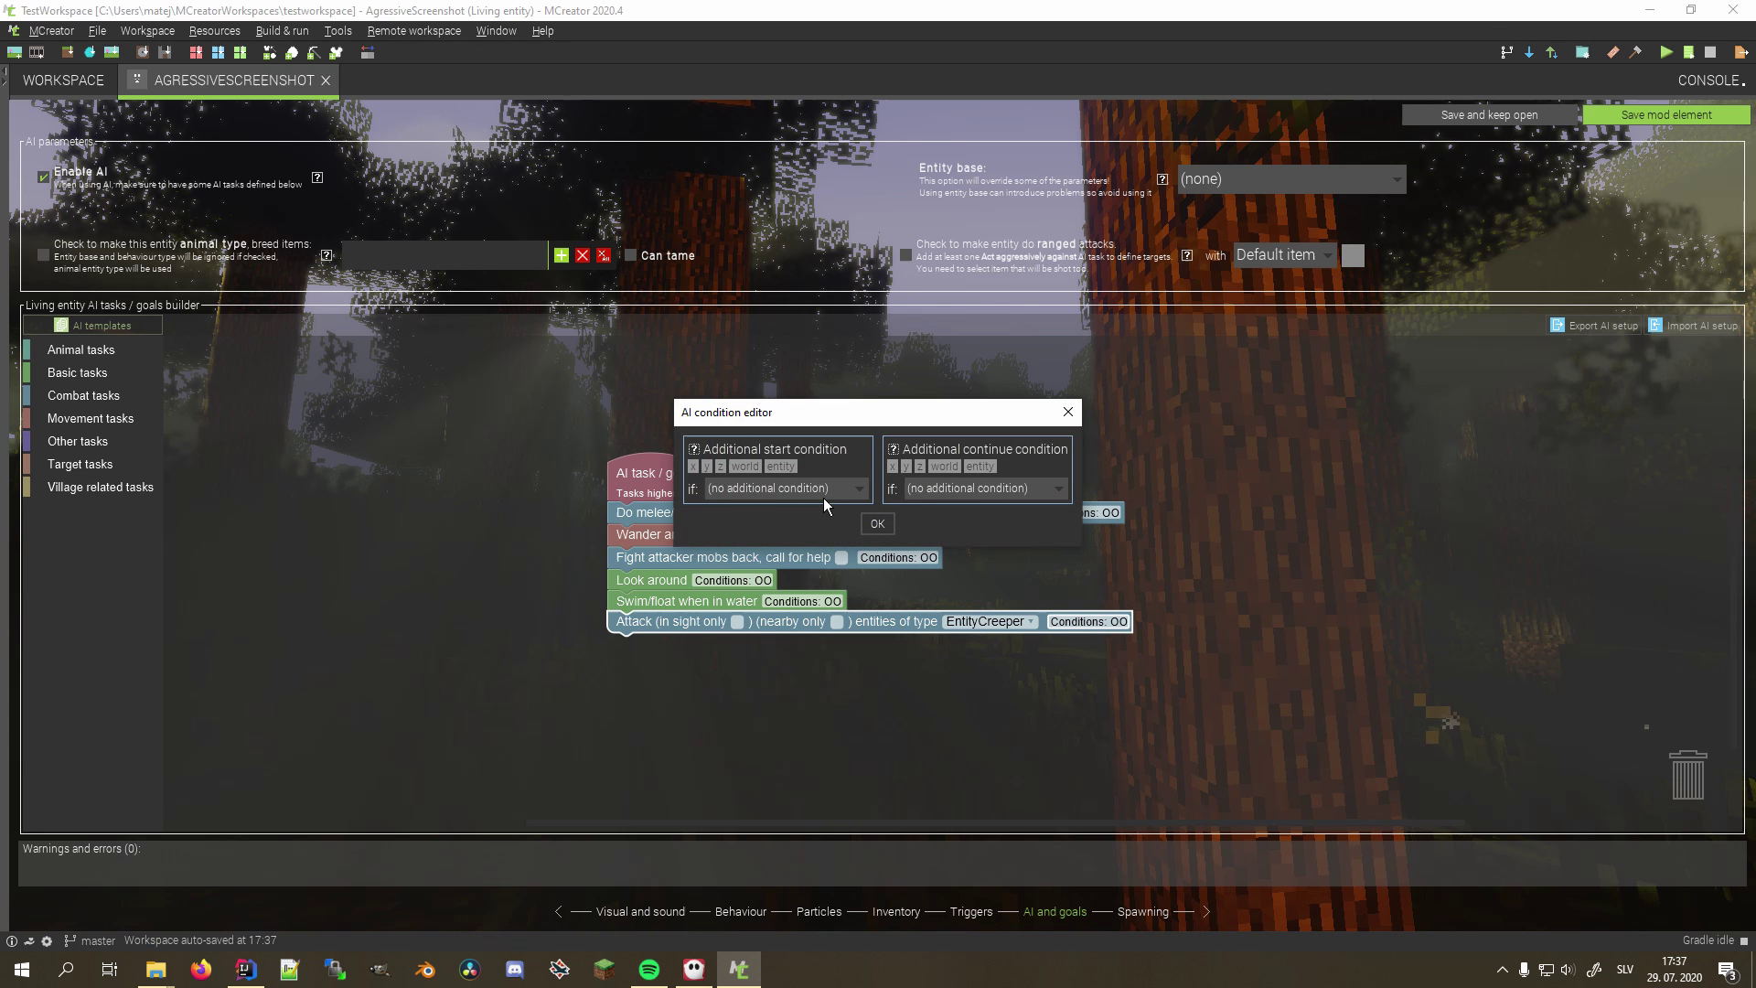
# Step: Set the AI task's continue condition to IsNight and start condition to IsRaining
pyautogui.click(914, 492)
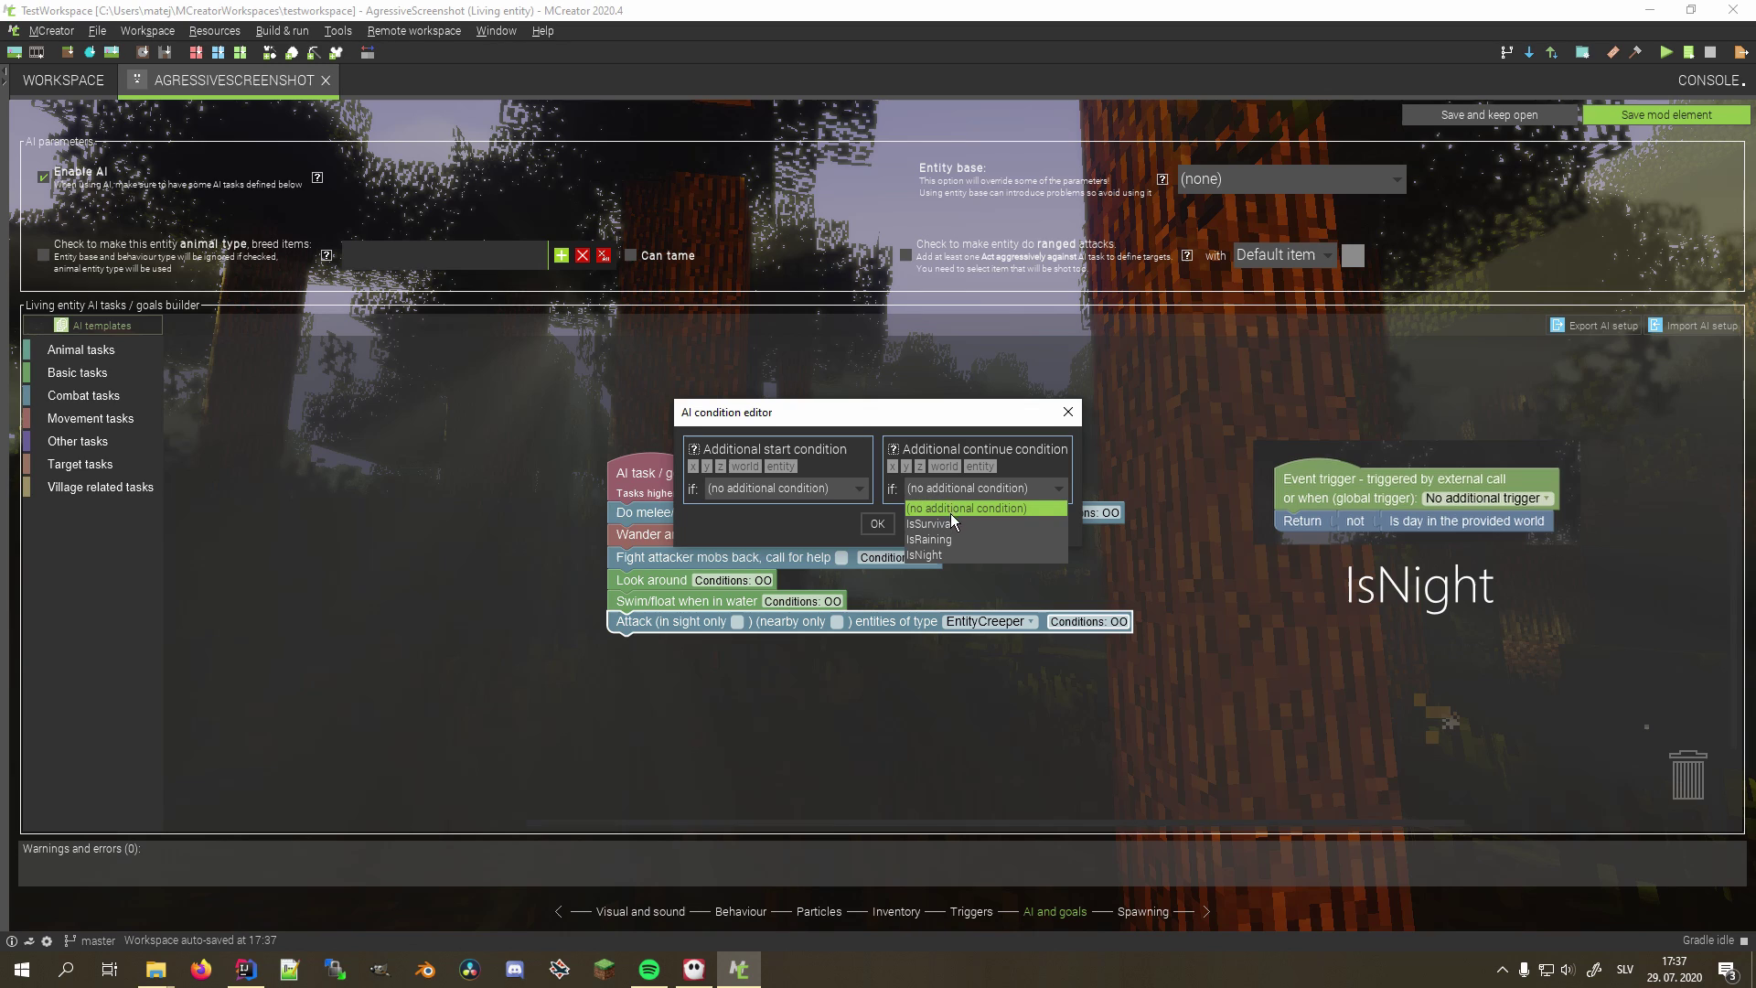
pyautogui.click(944, 555)
pyautogui.click(810, 490)
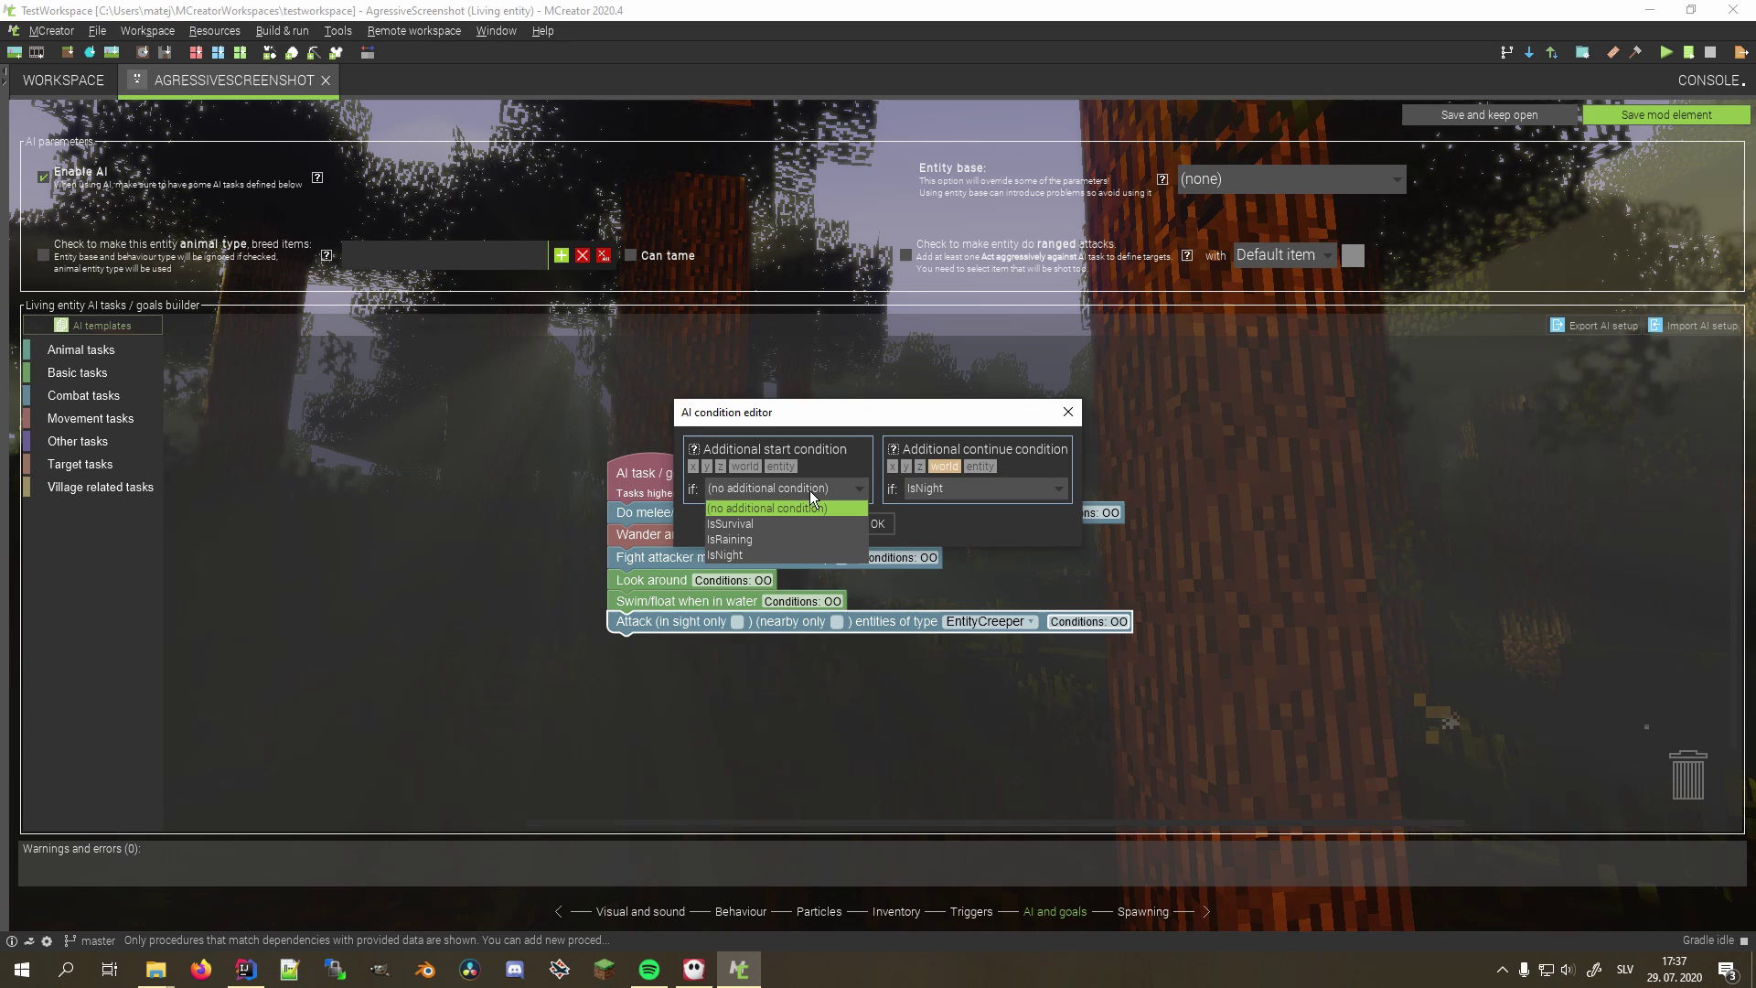
pyautogui.click(741, 538)
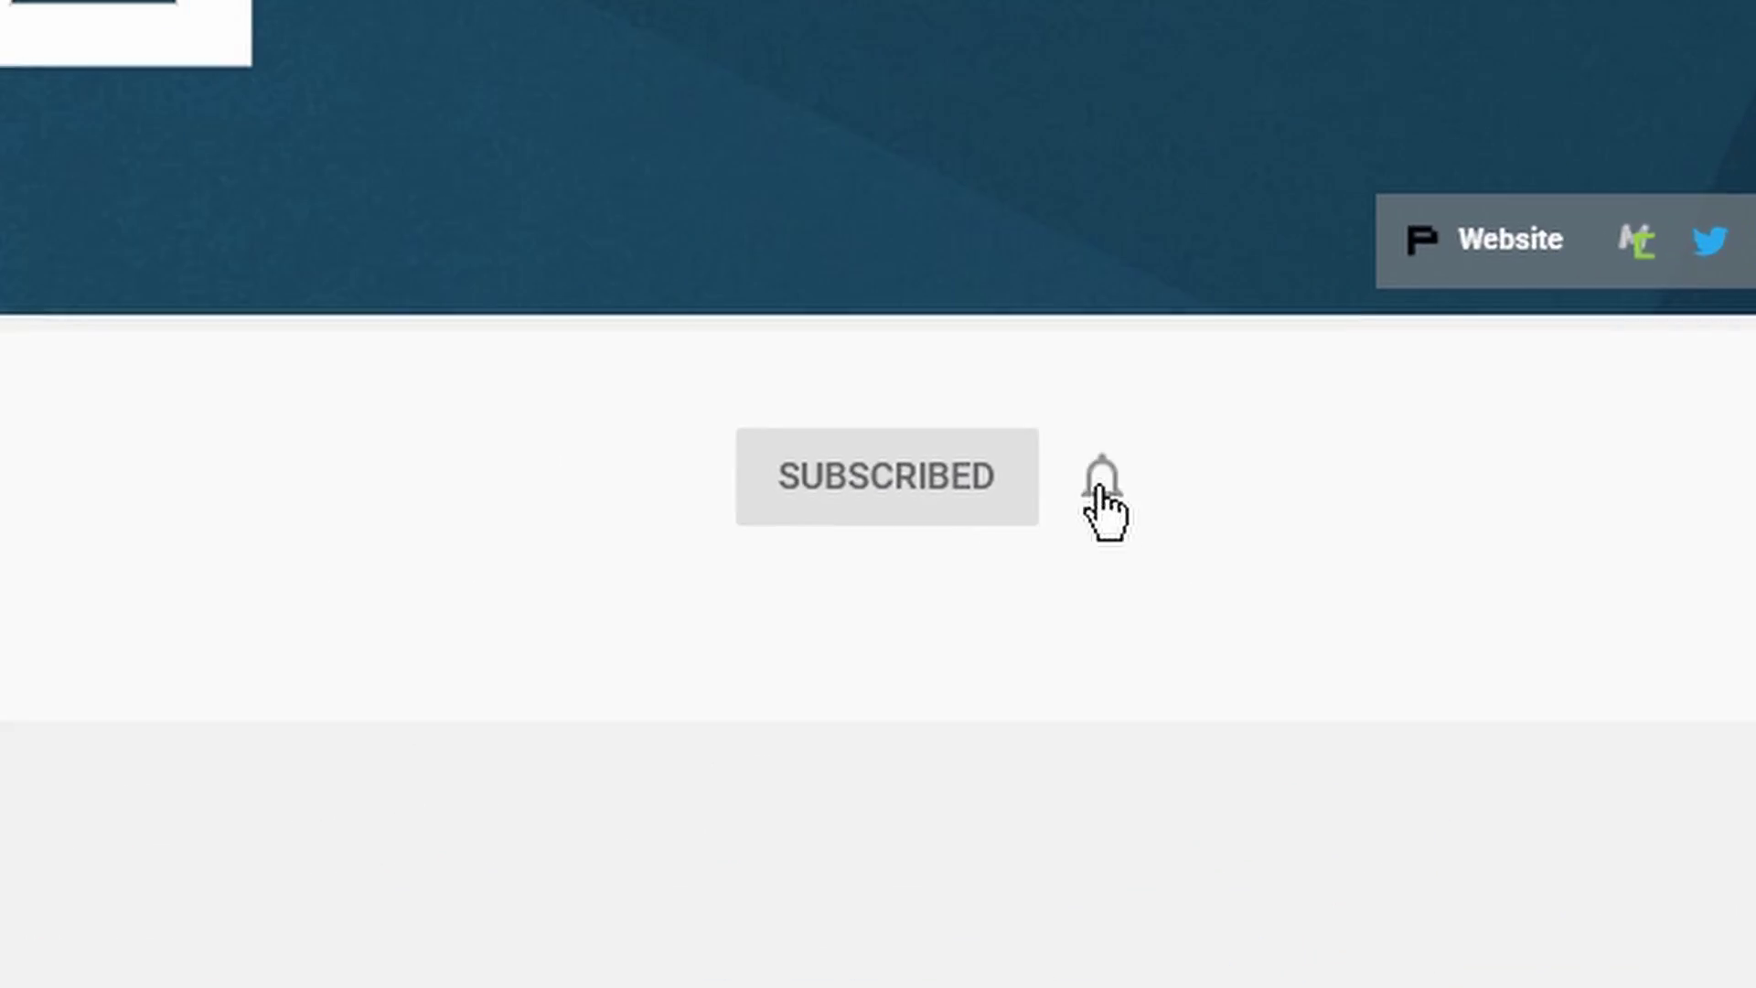
# Step: Turn on All channel notifications and post the comment 'I want more content like this!'
pyautogui.click(1480, 516)
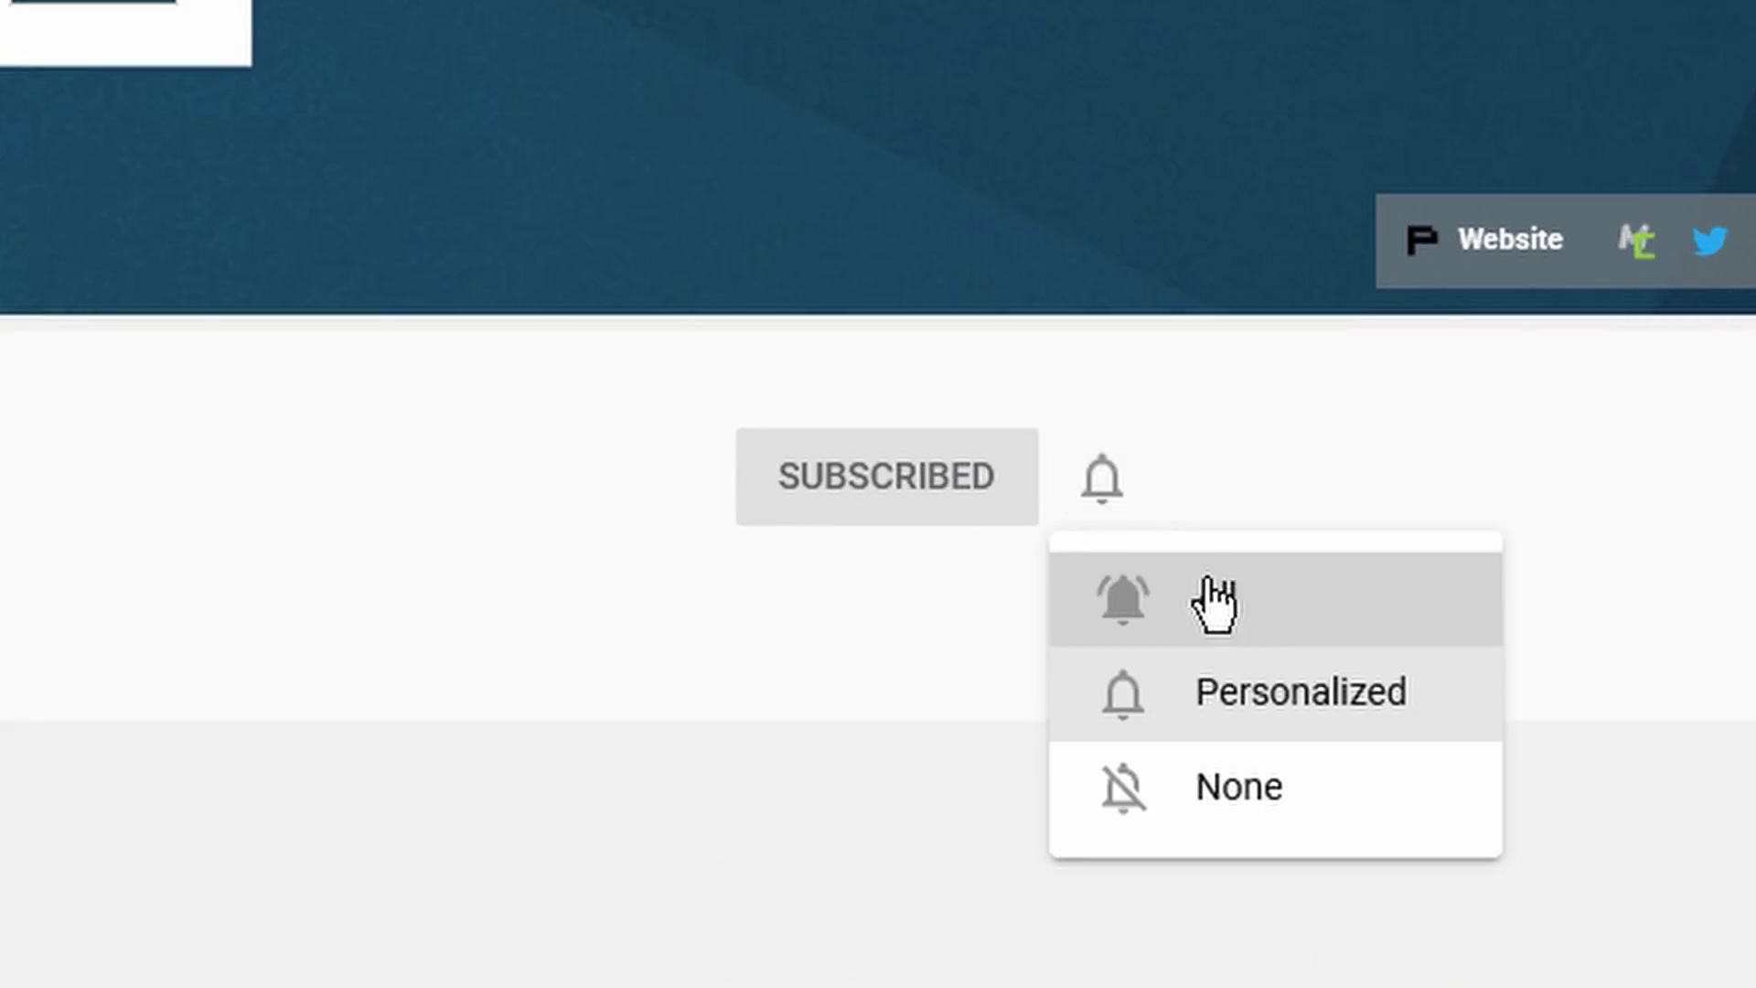
pyautogui.click(1503, 549)
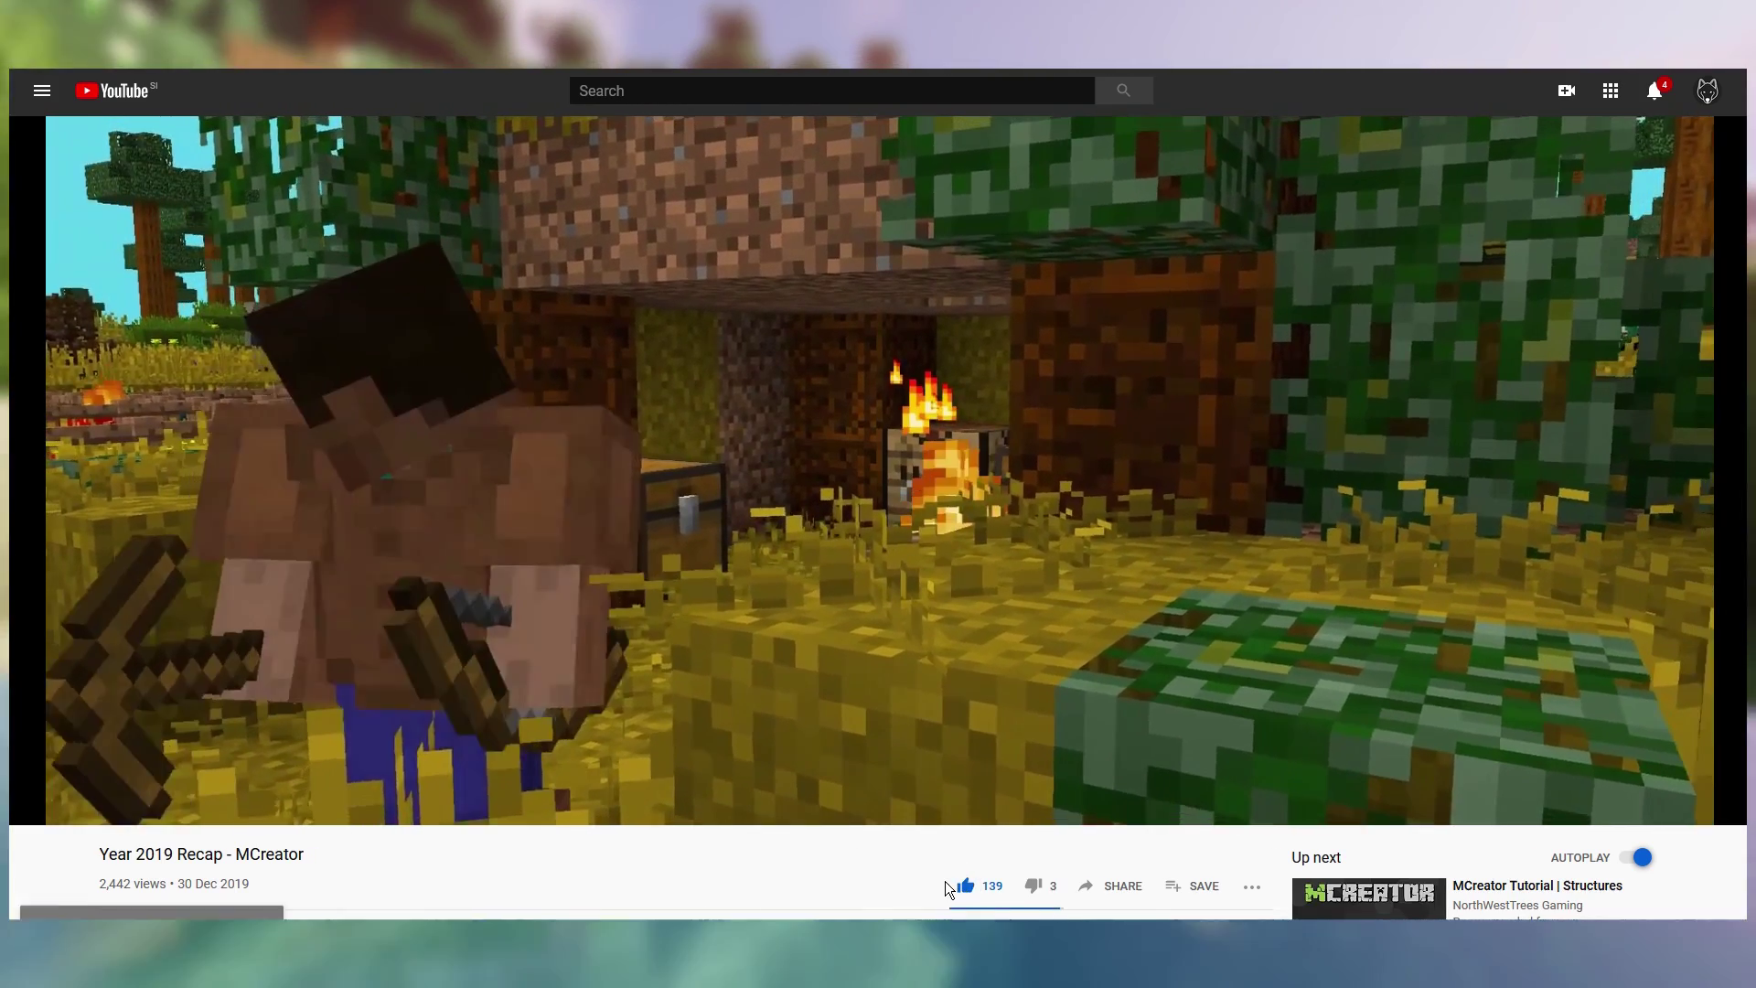
pyautogui.write('I want more content like this!')
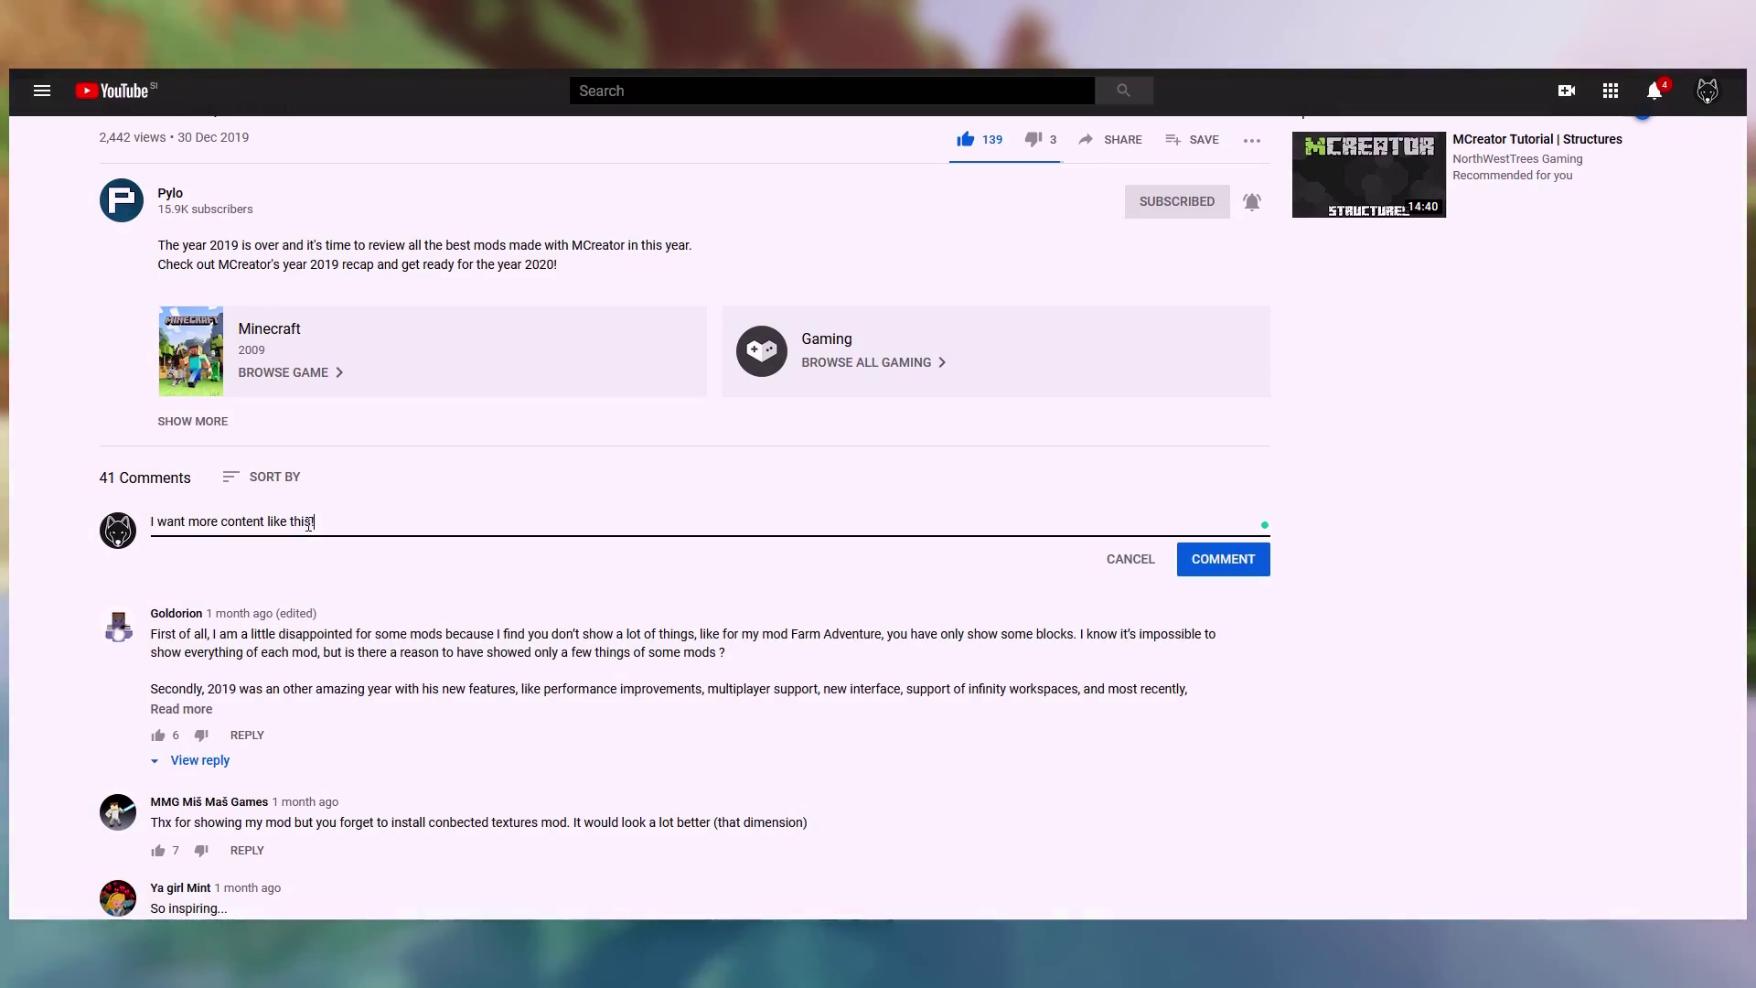
pyautogui.click(1216, 558)
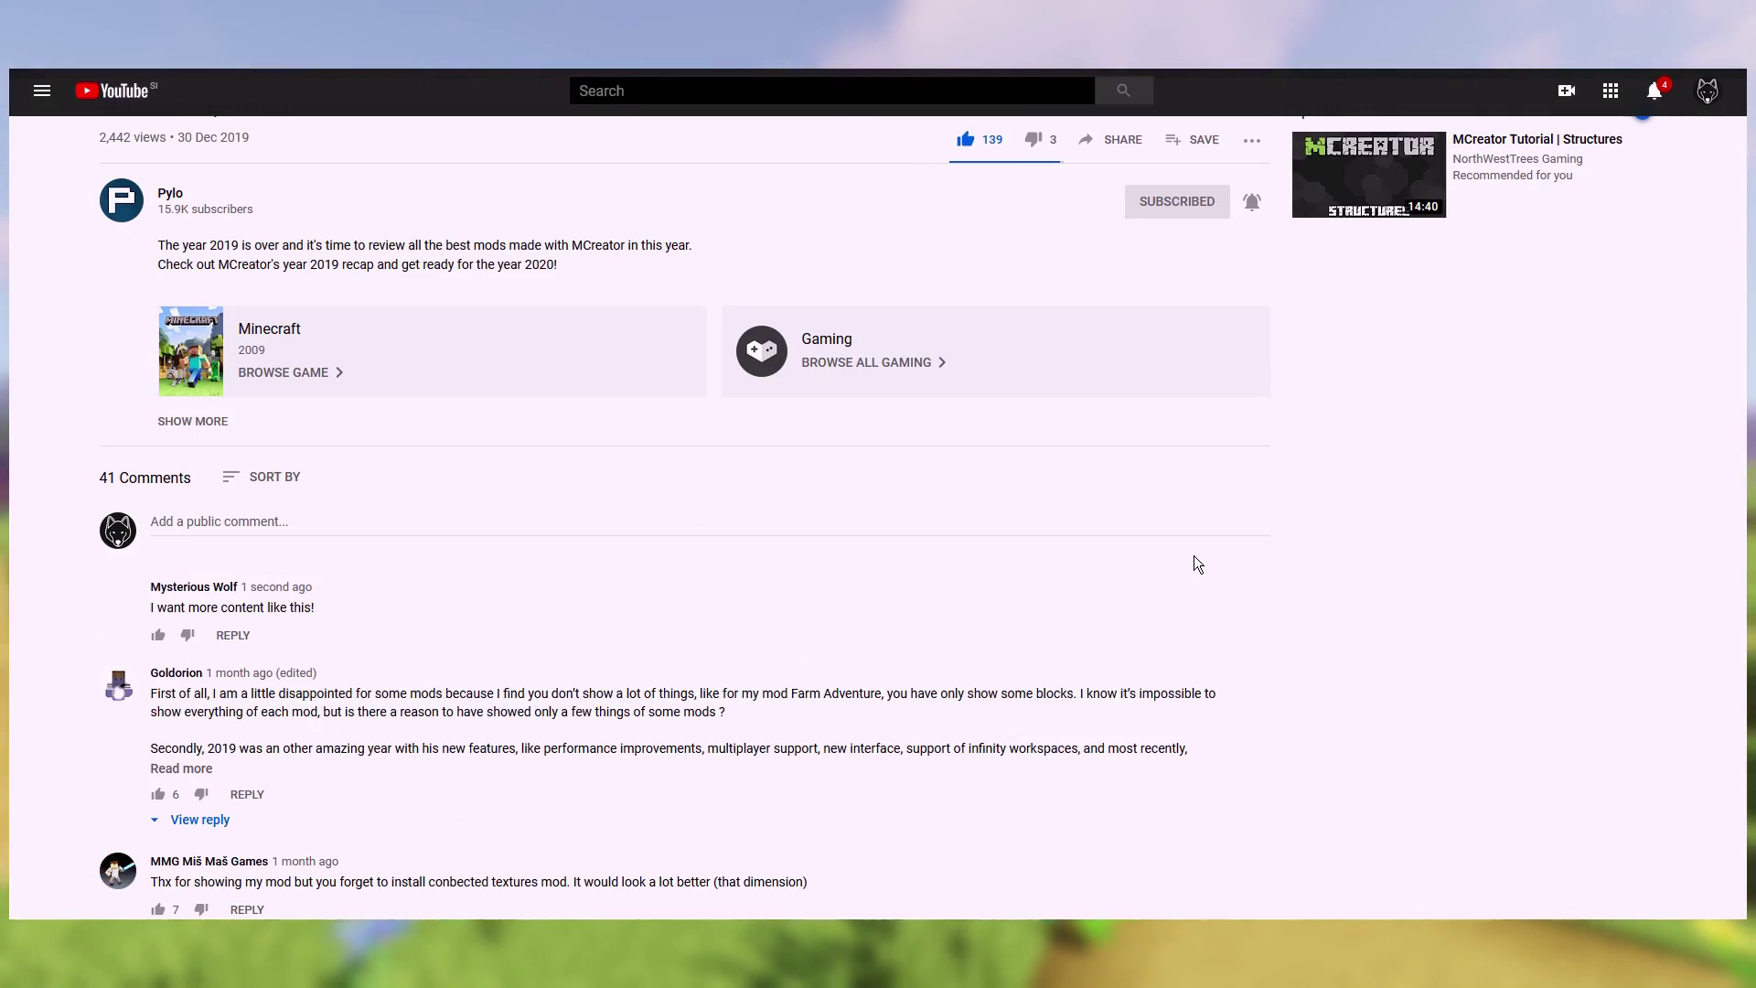